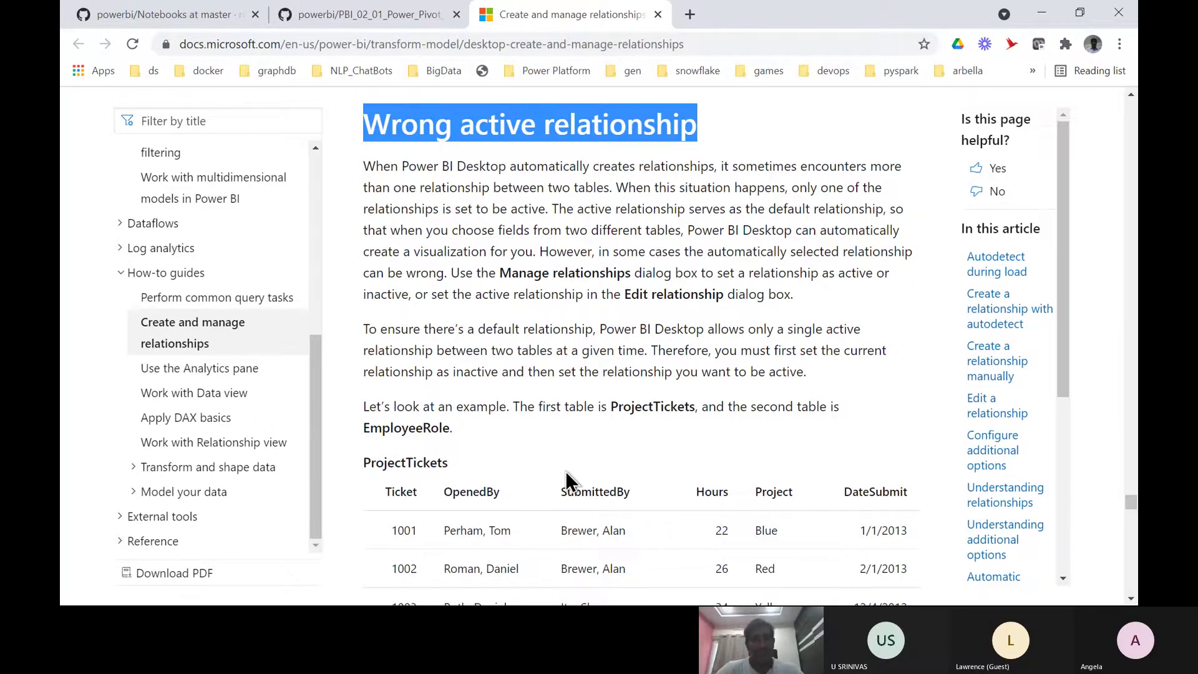
# - Examine the ProjectTickets and EmployeeRole example tables in the article's "Wrong active relationship" section
pyautogui.scroll(-1, 567, 482)
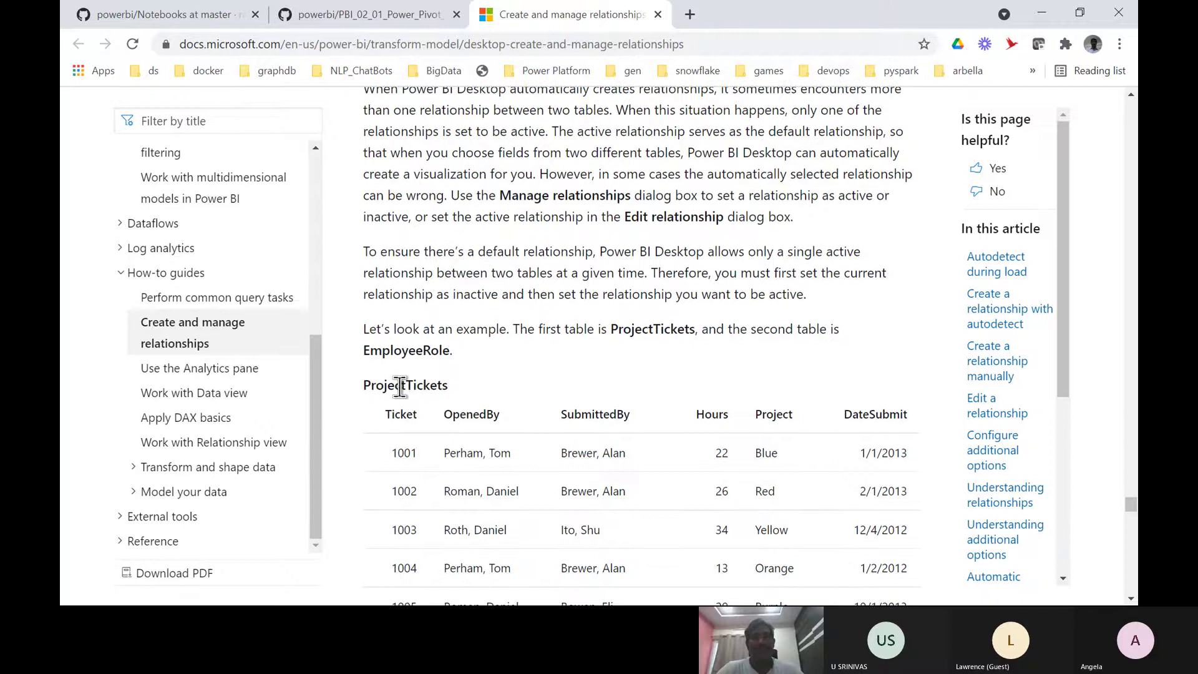
pyautogui.doubleClick(400, 386)
pyautogui.scroll(-3, 574, 455)
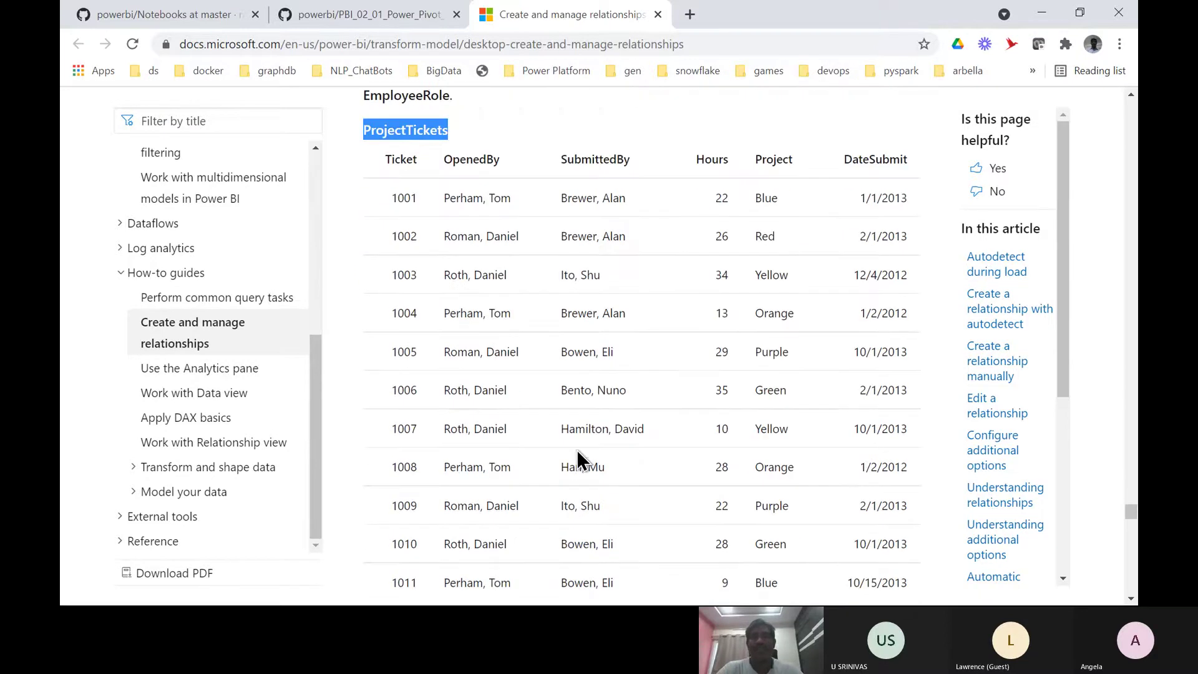
pyautogui.scroll(-3, 566, 422)
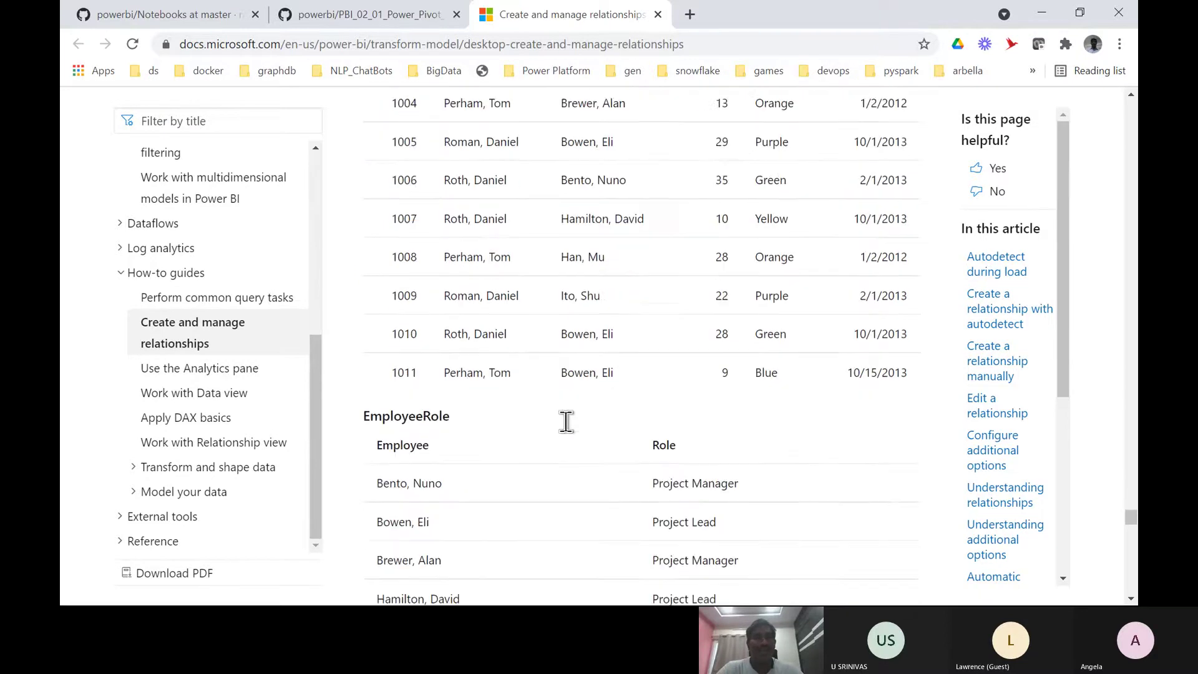
pyautogui.scroll(-1, 566, 422)
pyautogui.doubleClick(412, 347)
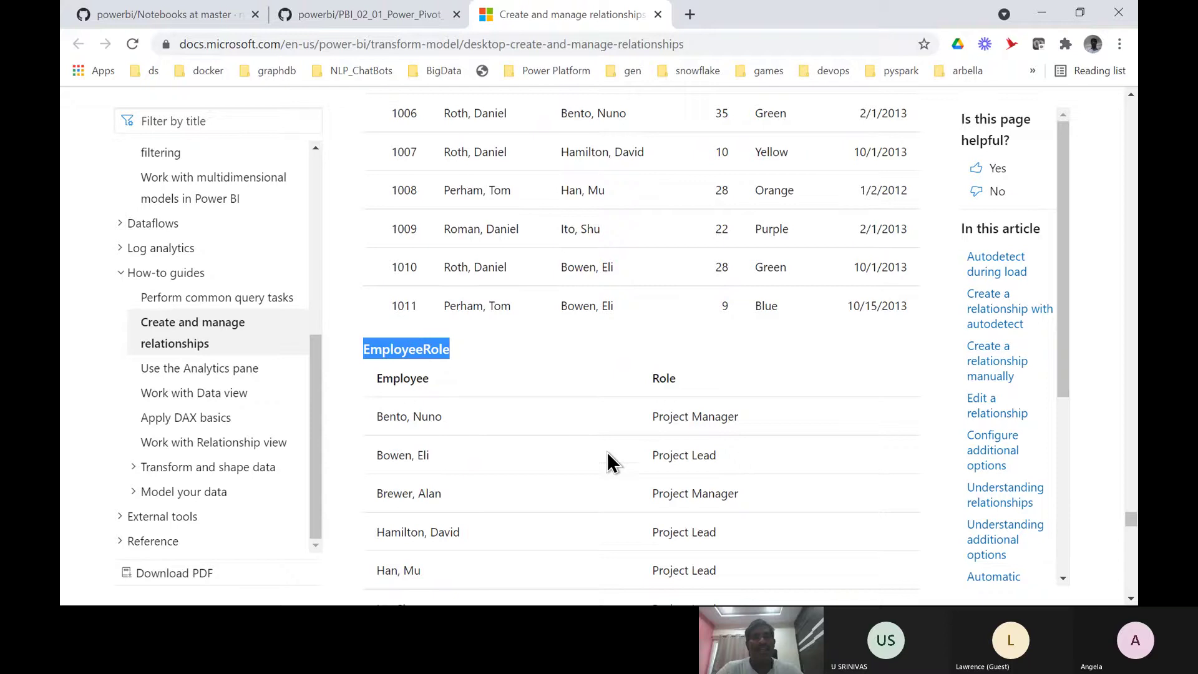
pyautogui.scroll(-2, 615, 386)
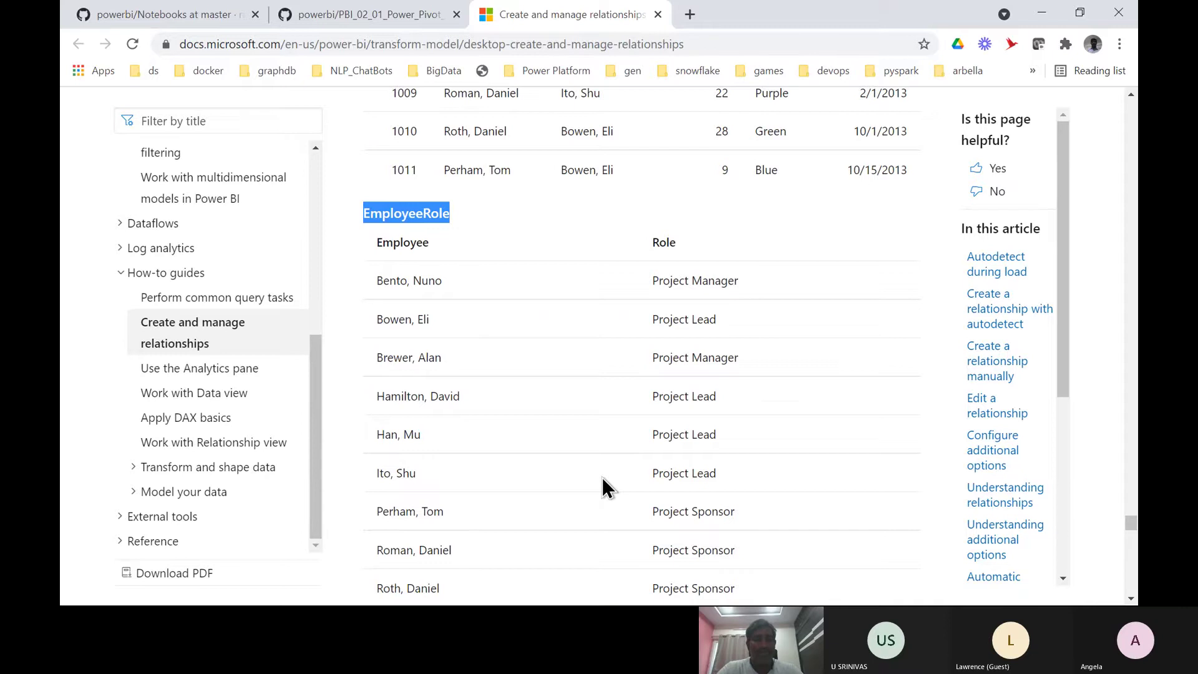
# - Launch Excel 2016 and create a blank workbook
pyautogui.press('super+e')
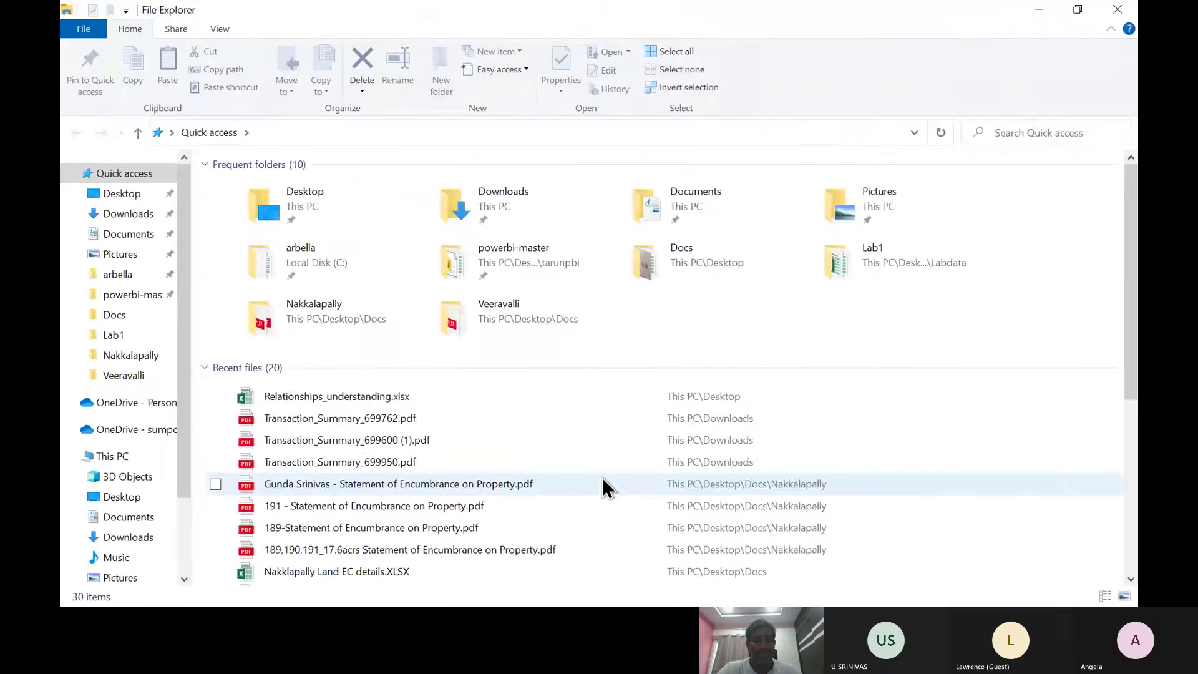
pyautogui.press('super+s')
pyautogui.write('excel')
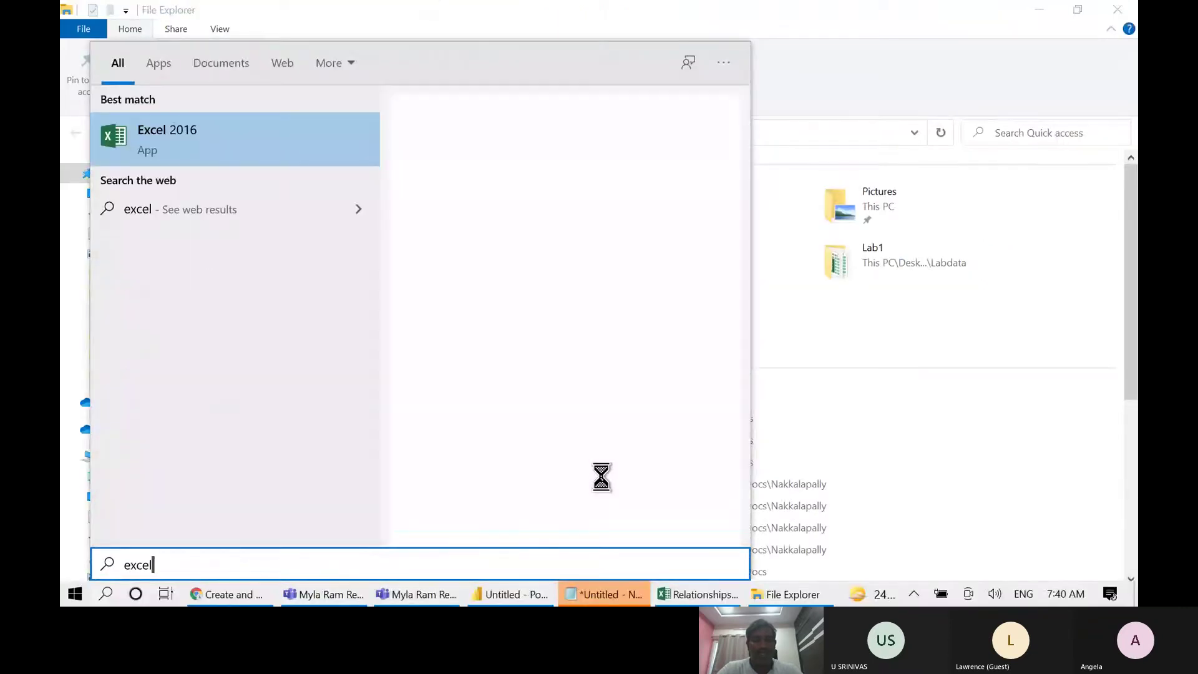
pyautogui.press('Return')
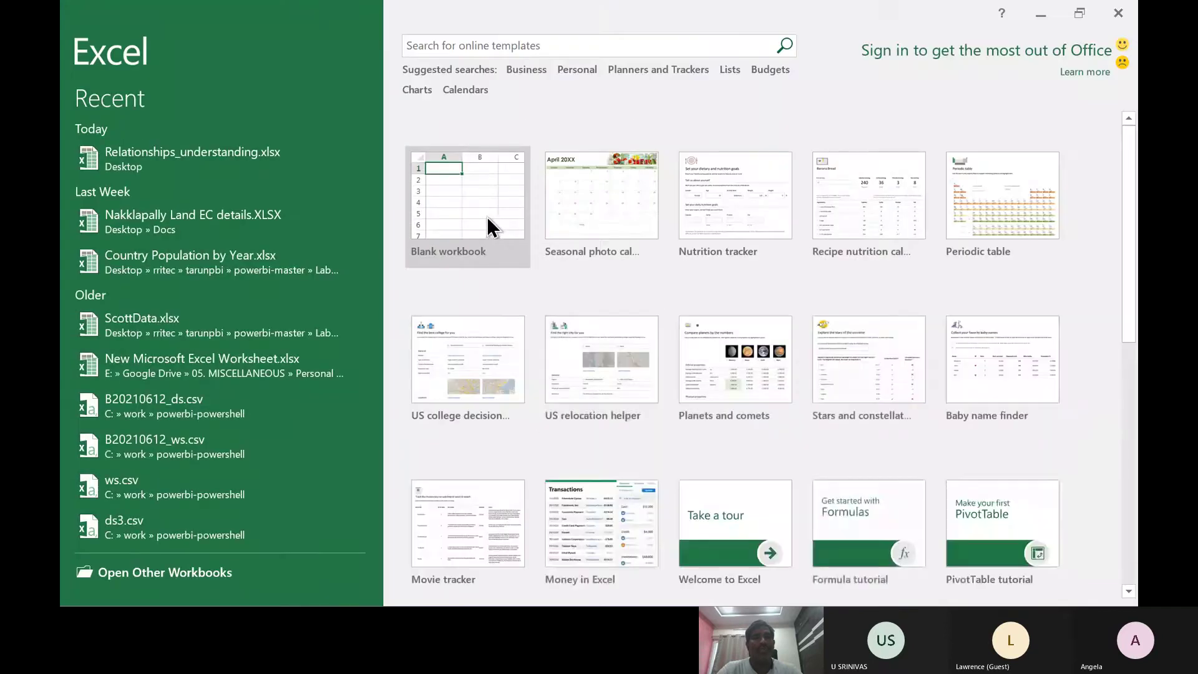
pyautogui.click(486, 216)
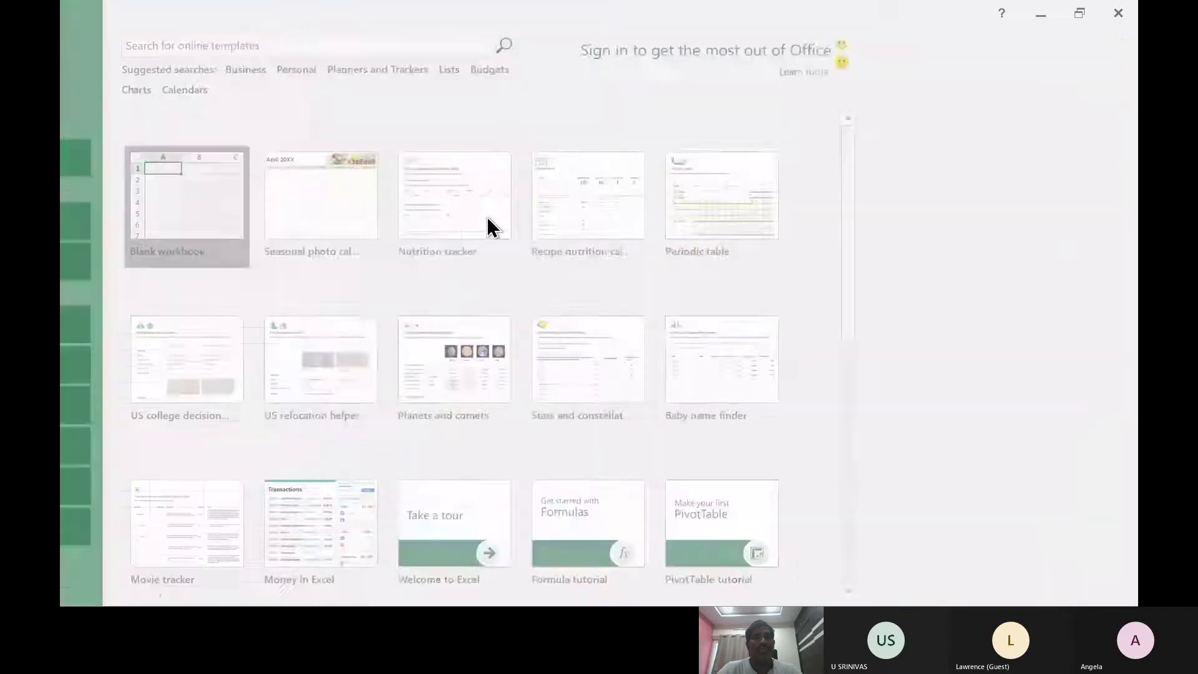
pyautogui.click(486, 216)
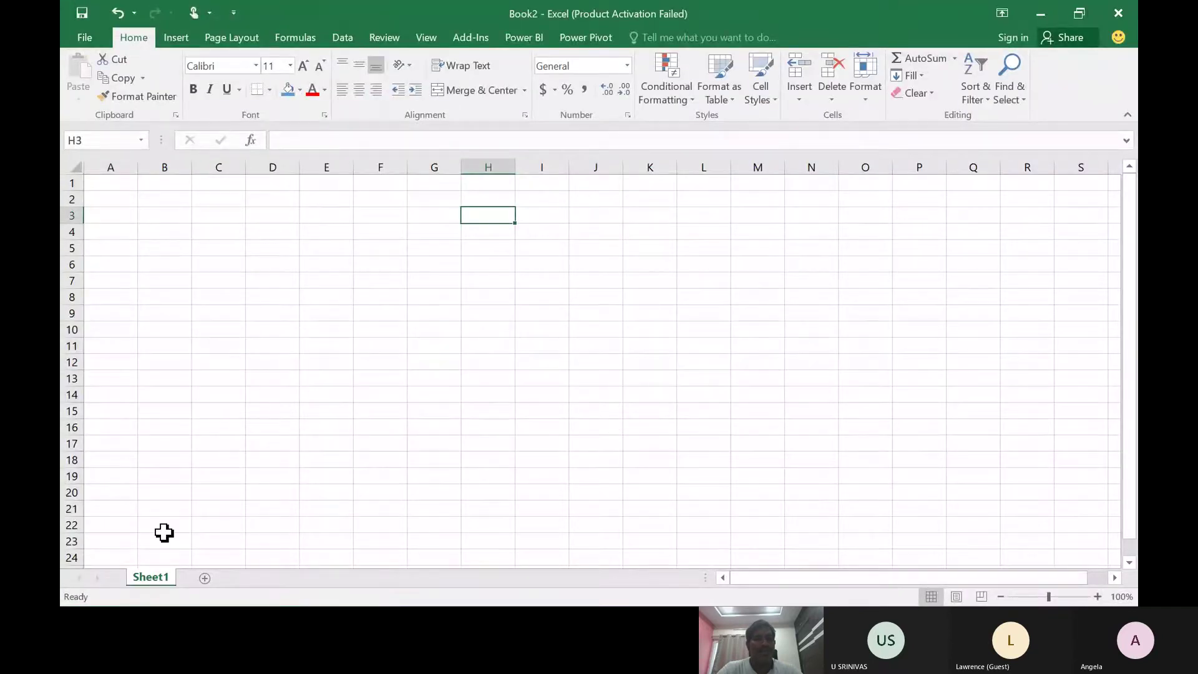
# - Switch back to the relationships article in Chrome and copy the ProjectTickets heading with its whole table, through ticket 1011
pyautogui.hotkey('alt', 'Tab')
pyautogui.hotkey('alt', 'Tab')
pyautogui.hotkey('alt', 'Tab')
pyautogui.hotkey('alt', 'Tab')
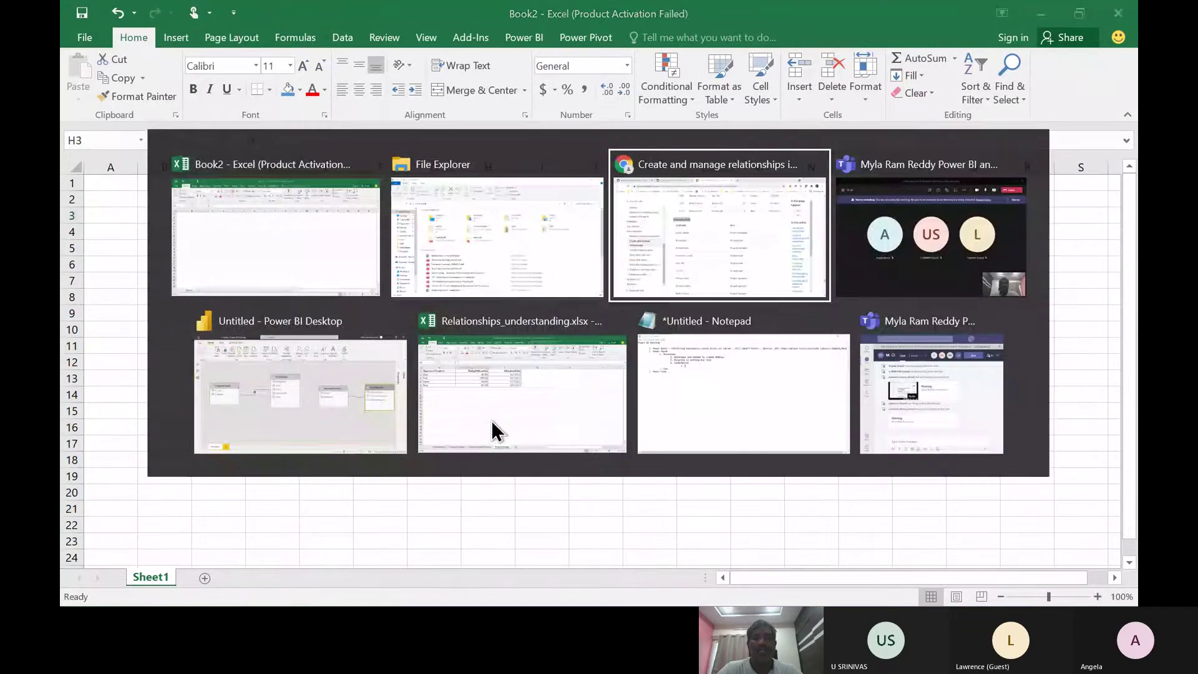
pyautogui.hotkey('alt', 'Tab')
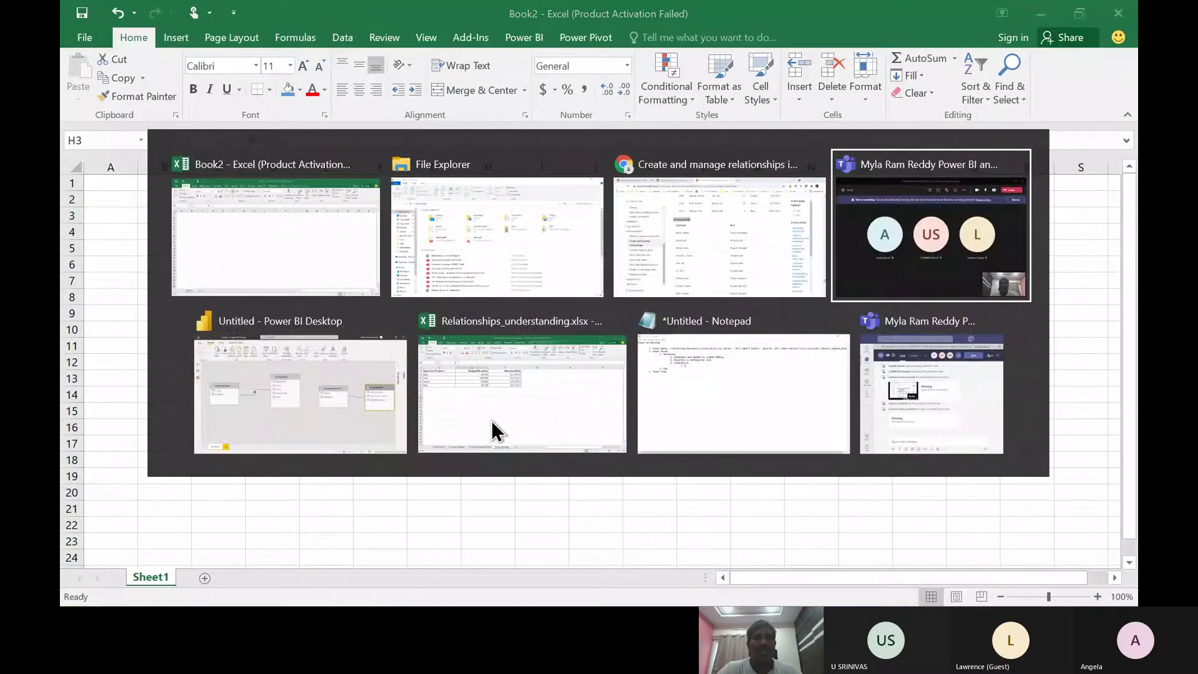
pyautogui.hotkey('alt', 'shift', 'Tab')
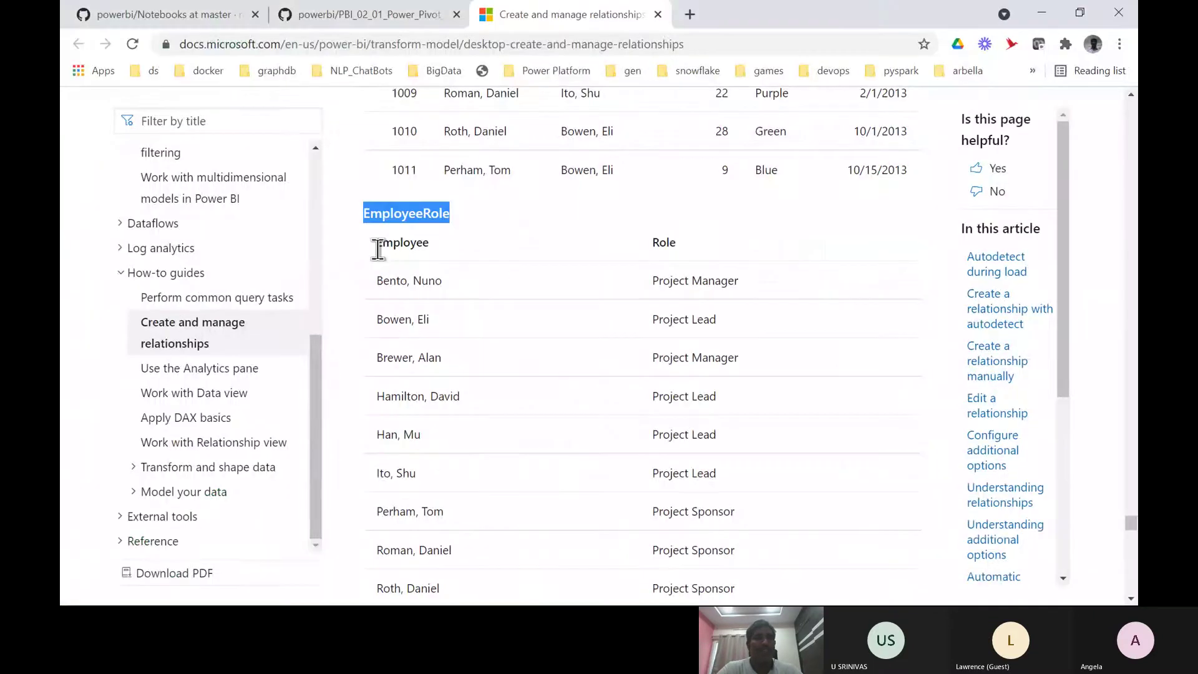
pyautogui.click(378, 242)
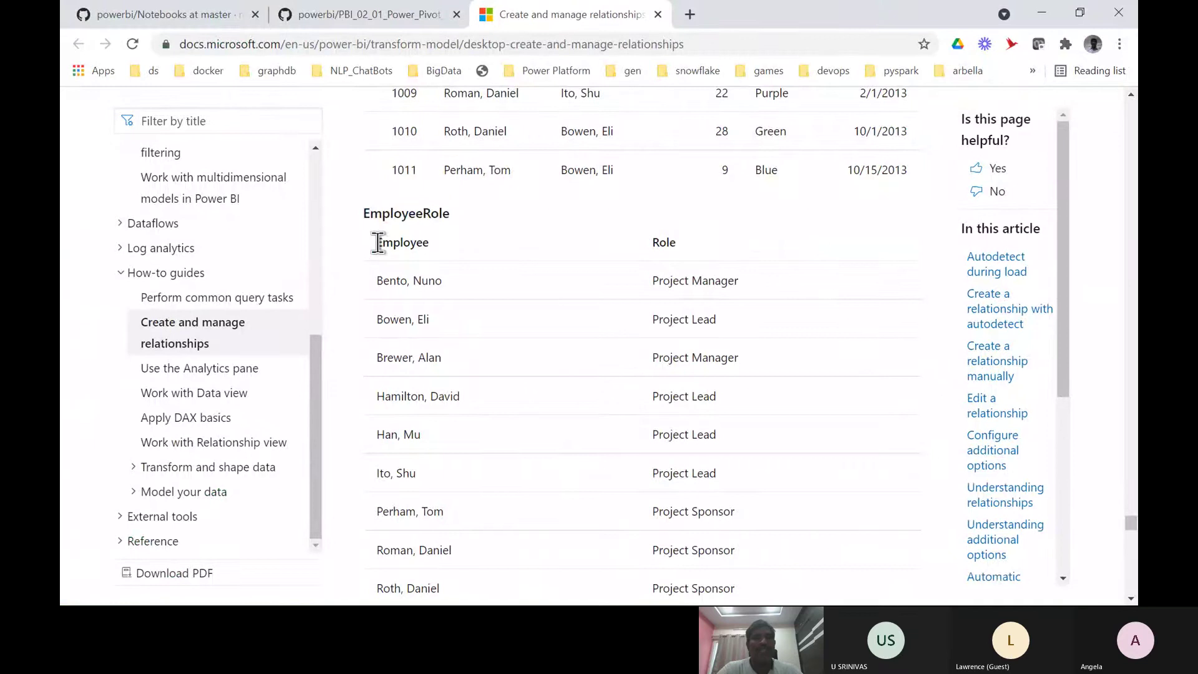
pyautogui.scroll(8, 378, 242)
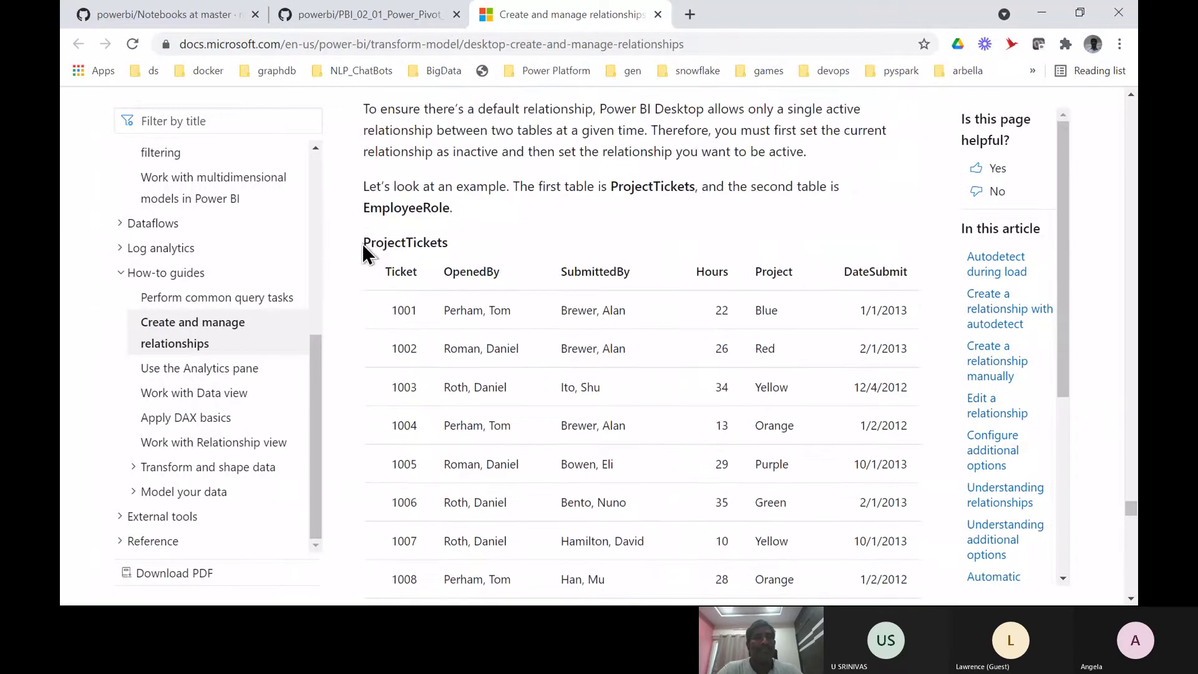
pyautogui.moveTo(367, 242); pyautogui.dragTo(687, 367)
pyautogui.scroll(-1, 687, 367)
pyautogui.scroll(-3, 686, 366)
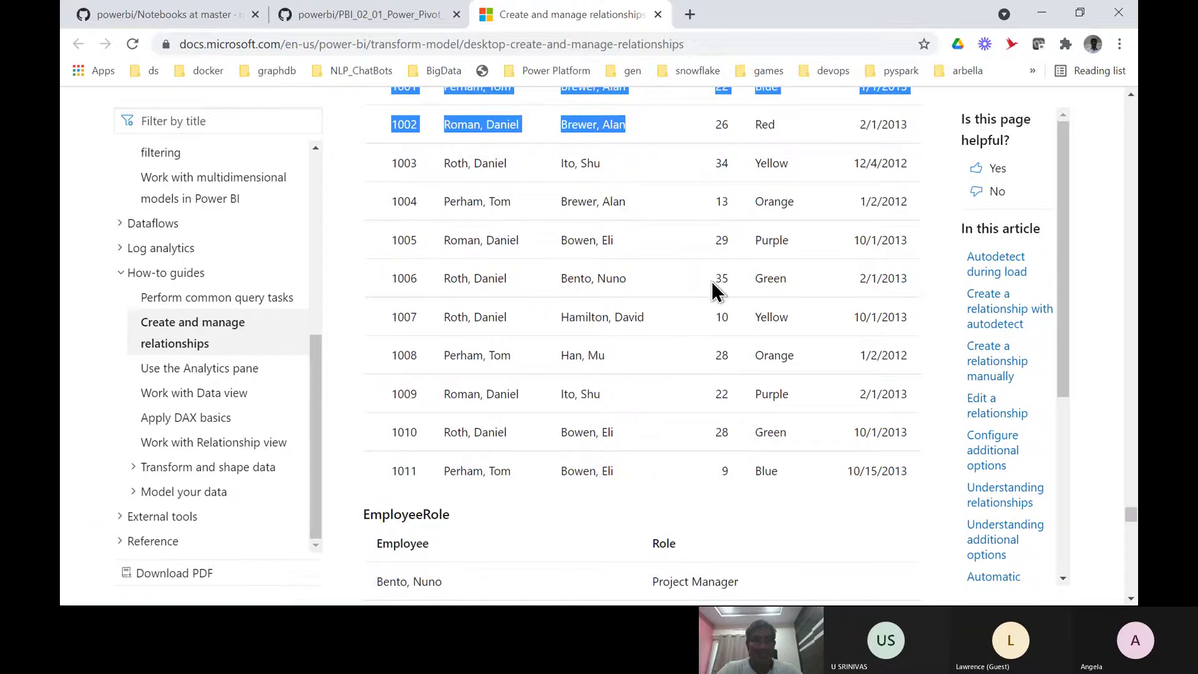
pyautogui.keyDown('shift'); pyautogui.click(916, 472); pyautogui.keyUp('shift')
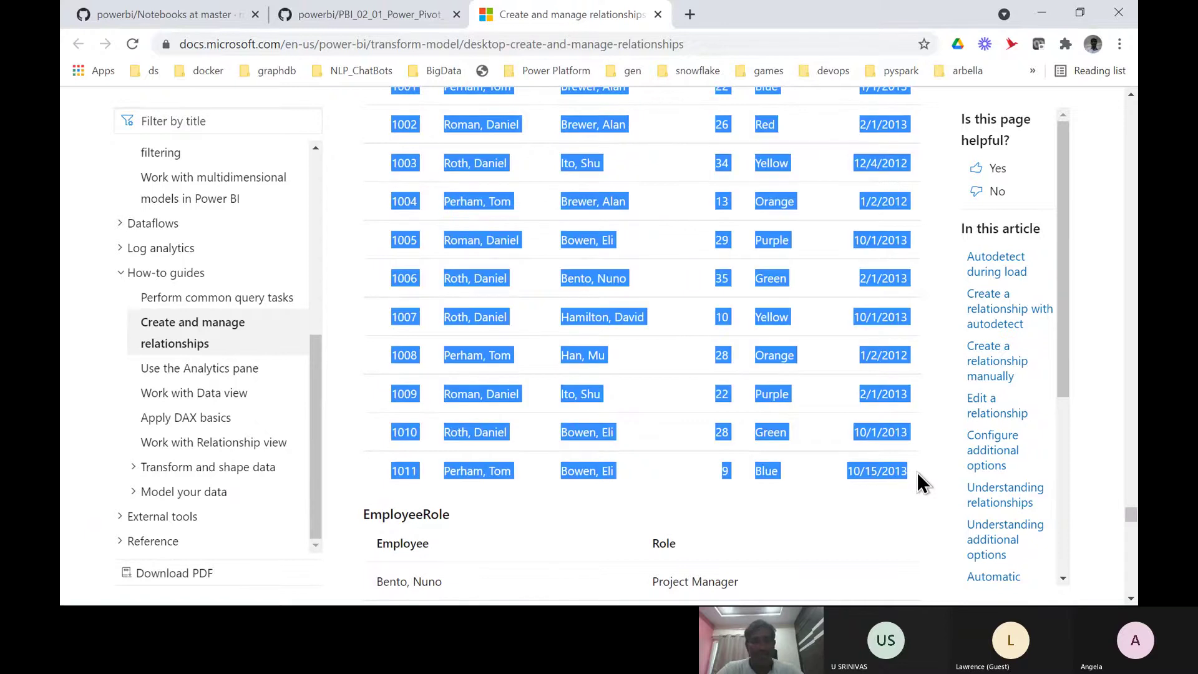
# - Switch to the blank Excel workbook and paste the copied ProjectTickets table starting at cell A1
pyautogui.hotkey('alt', 'Tab')
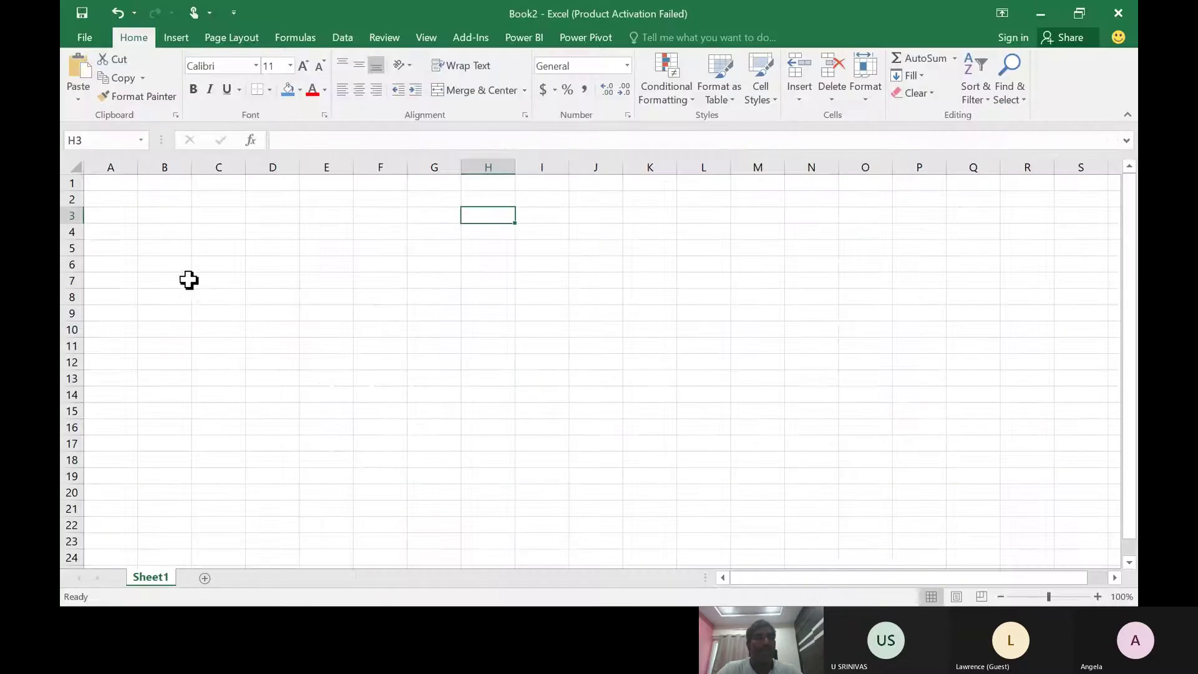
pyautogui.click(112, 185)
pyautogui.hotkey('ctrl', 'v')
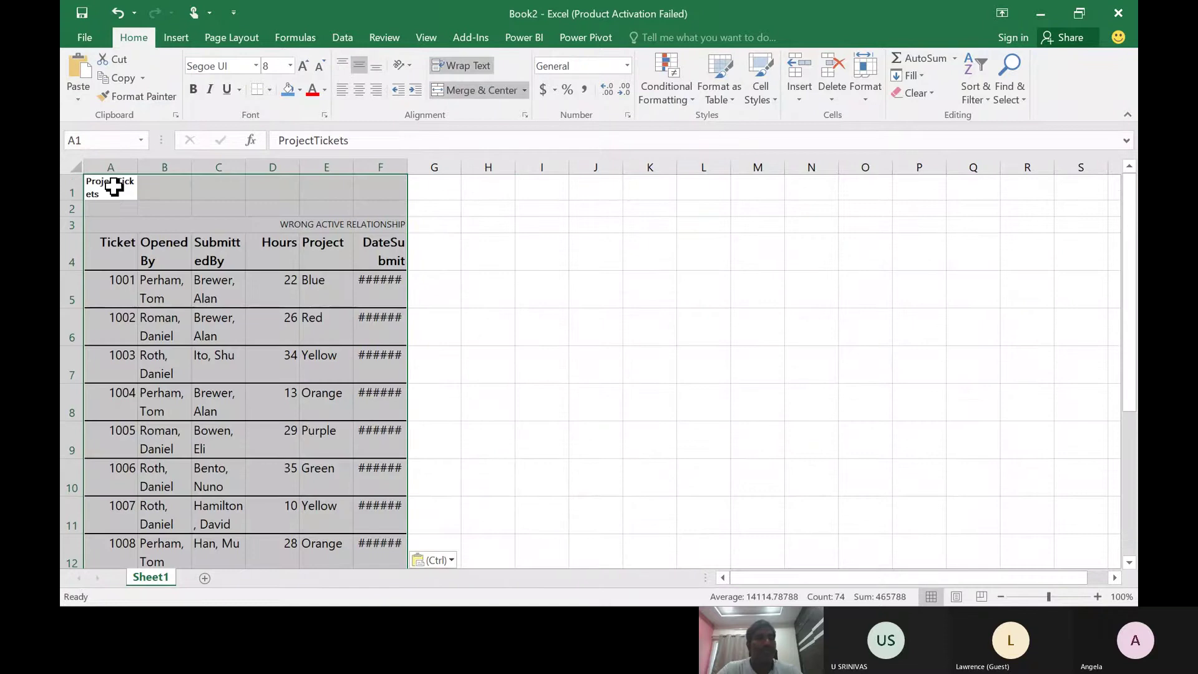
# - Clear the ProjectTickets title from cell A1 and delete rows 1 to 3 above the table headers
pyautogui.click(128, 198)
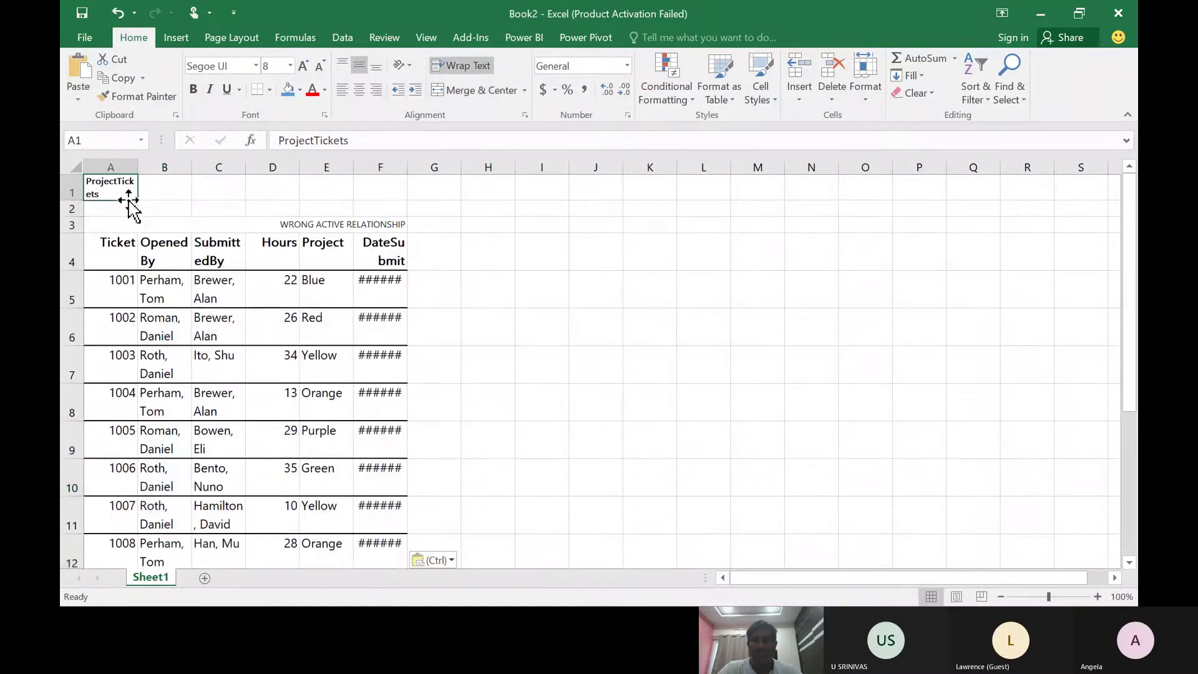
pyautogui.press('Delete')
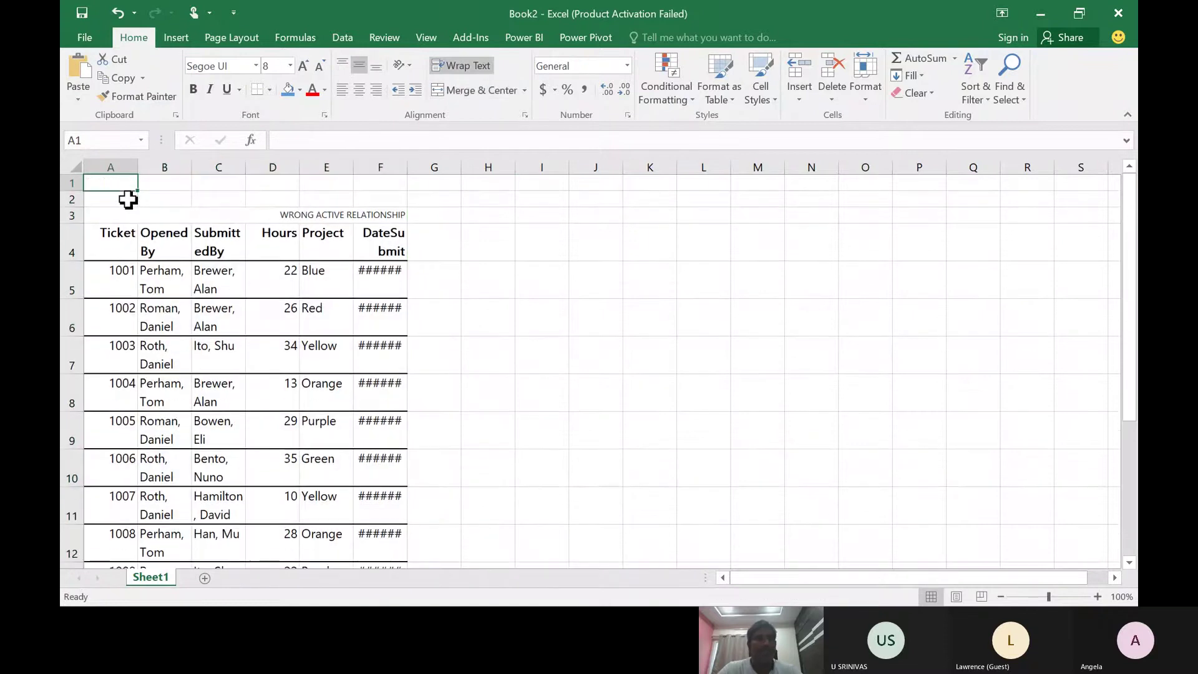
pyautogui.click(68, 182)
pyautogui.keyDown('shift'); pyautogui.click(67, 215); pyautogui.keyUp('shift')
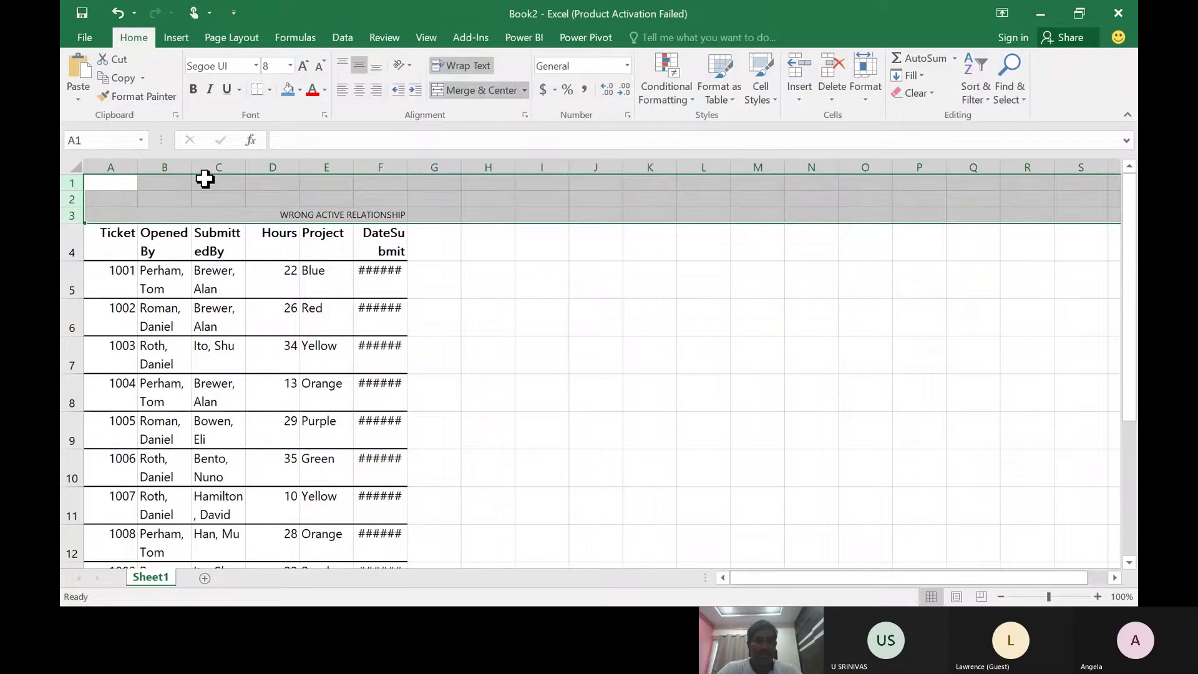
pyautogui.rightClick(184, 206)
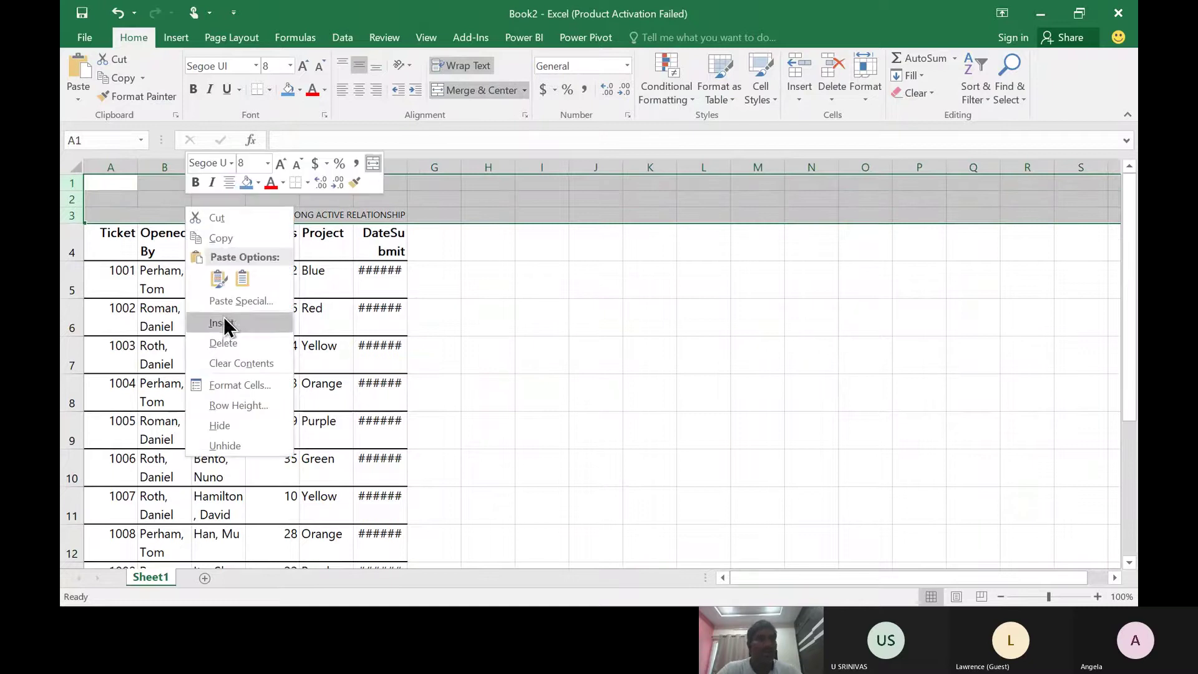
pyautogui.click(227, 343)
# - Widen the OpenedBy, SubmittedBy and DateSubmit columns so their contents fit on one line
pyautogui.click(328, 312)
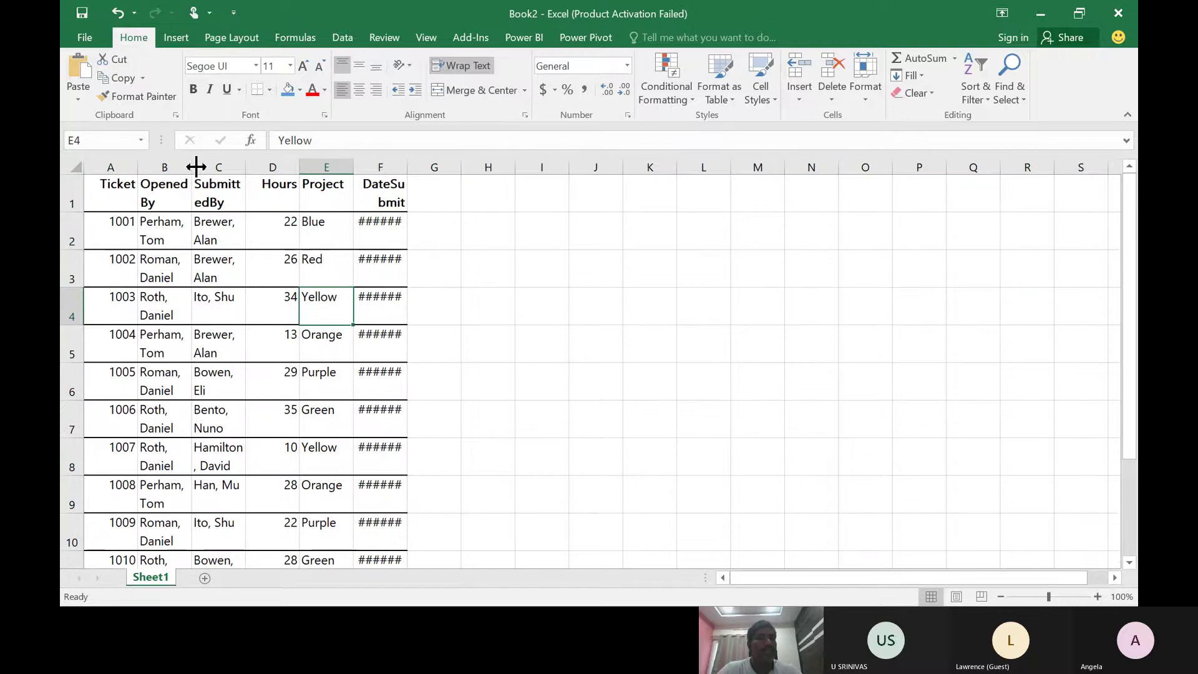
pyautogui.moveTo(192, 166); pyautogui.dragTo(371, 167)
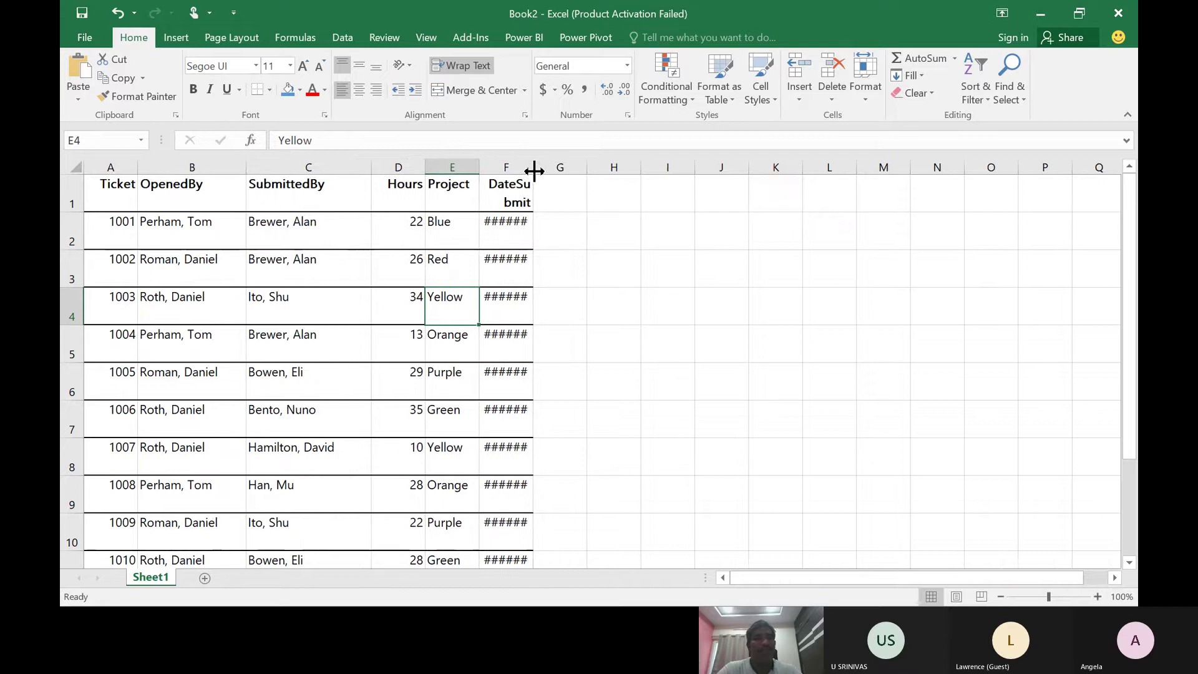
pyautogui.moveTo(534, 170); pyautogui.dragTo(645, 181)
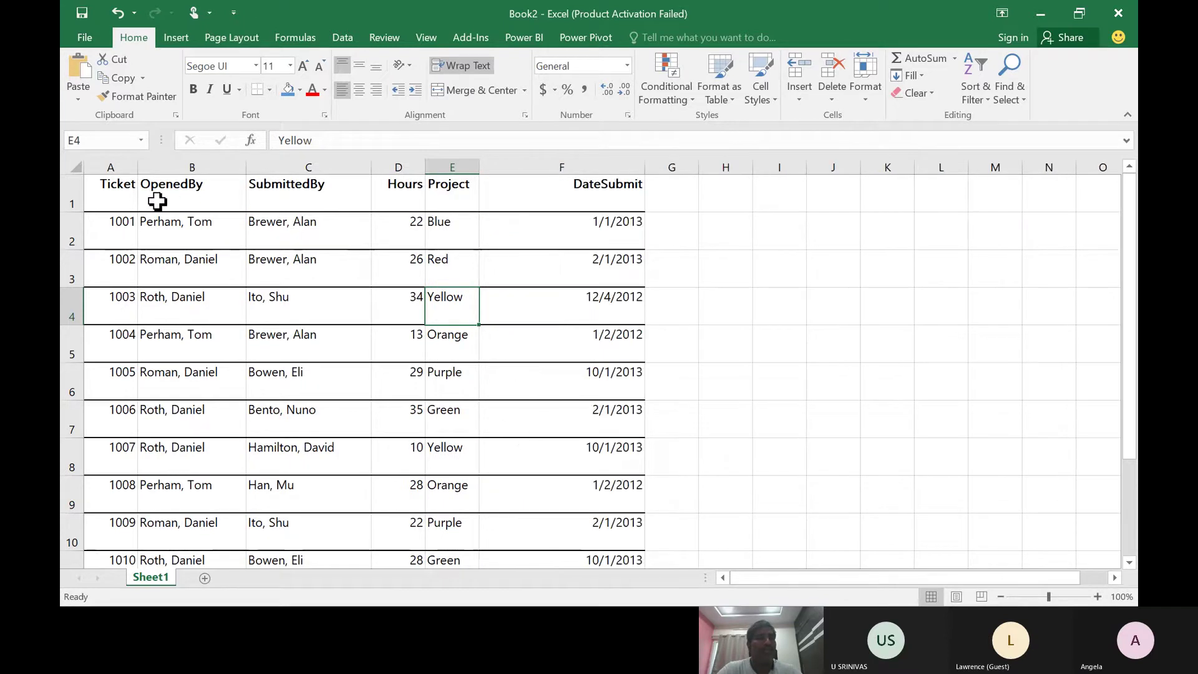
# - Apply All Borders to the ticket table in A1:F12
pyautogui.click(106, 193)
pyautogui.scroll(-2, 517, 321)
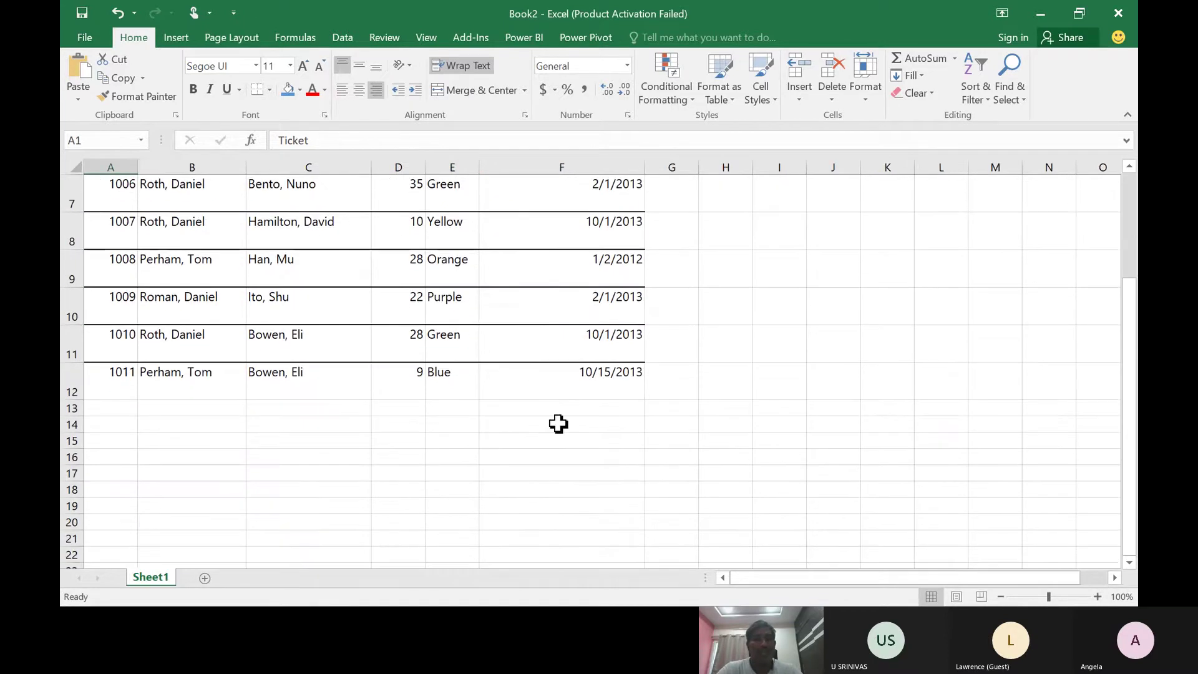
pyautogui.keyDown('shift'); pyautogui.click(583, 377); pyautogui.keyUp('shift')
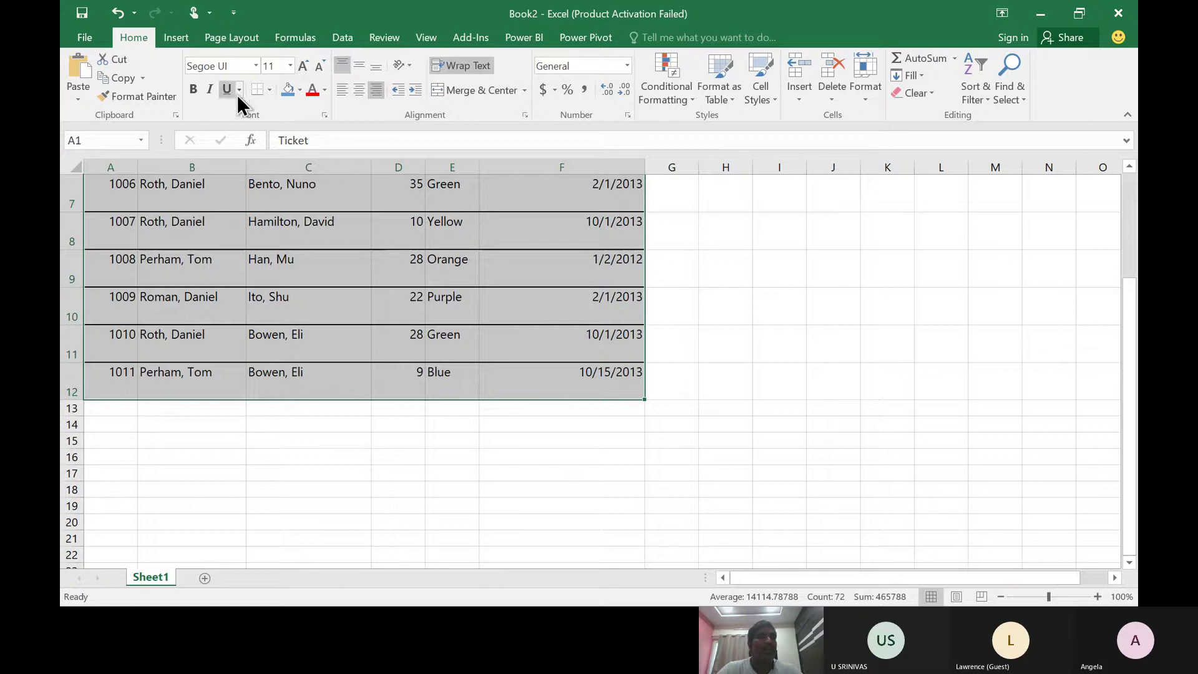
pyautogui.click(268, 88)
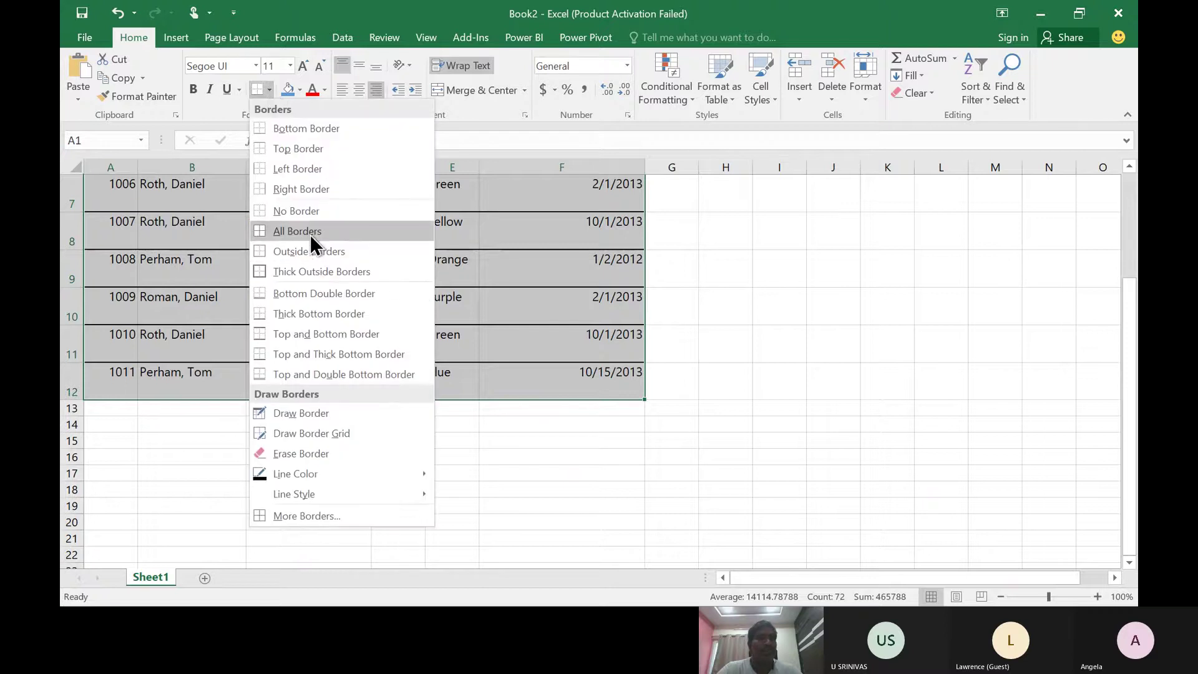
pyautogui.click(309, 232)
pyautogui.scroll(2, 308, 228)
pyautogui.click(308, 220)
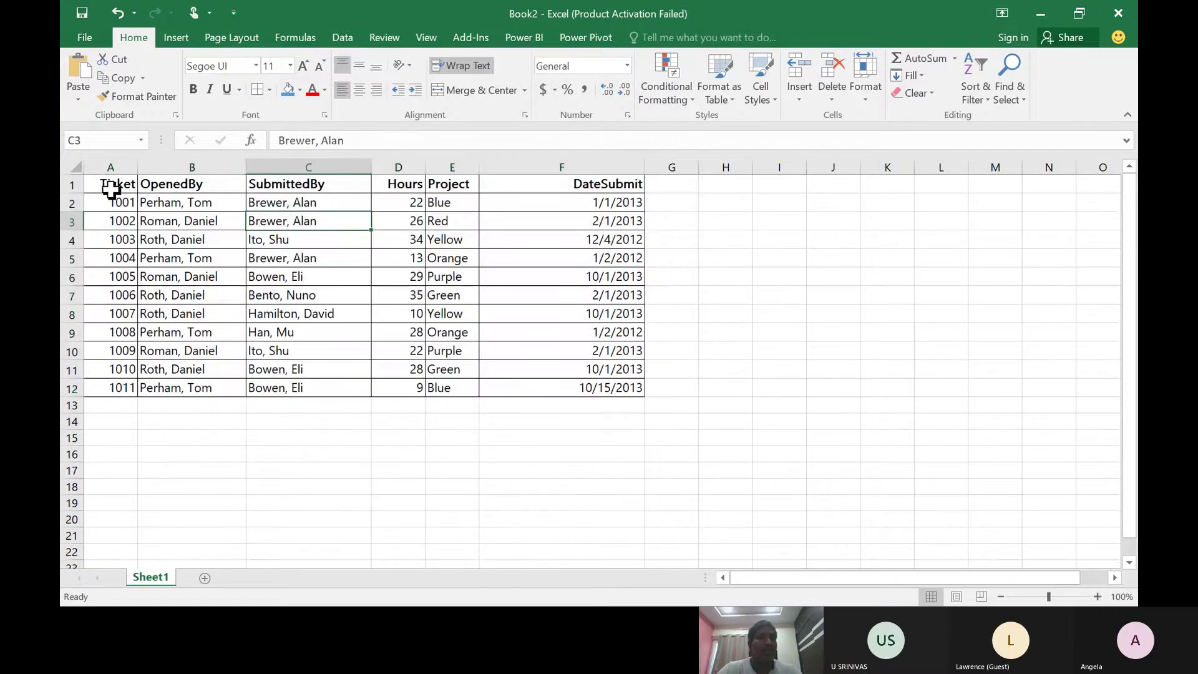
# - Fill the header row A1:F1 with blue
pyautogui.click(111, 187)
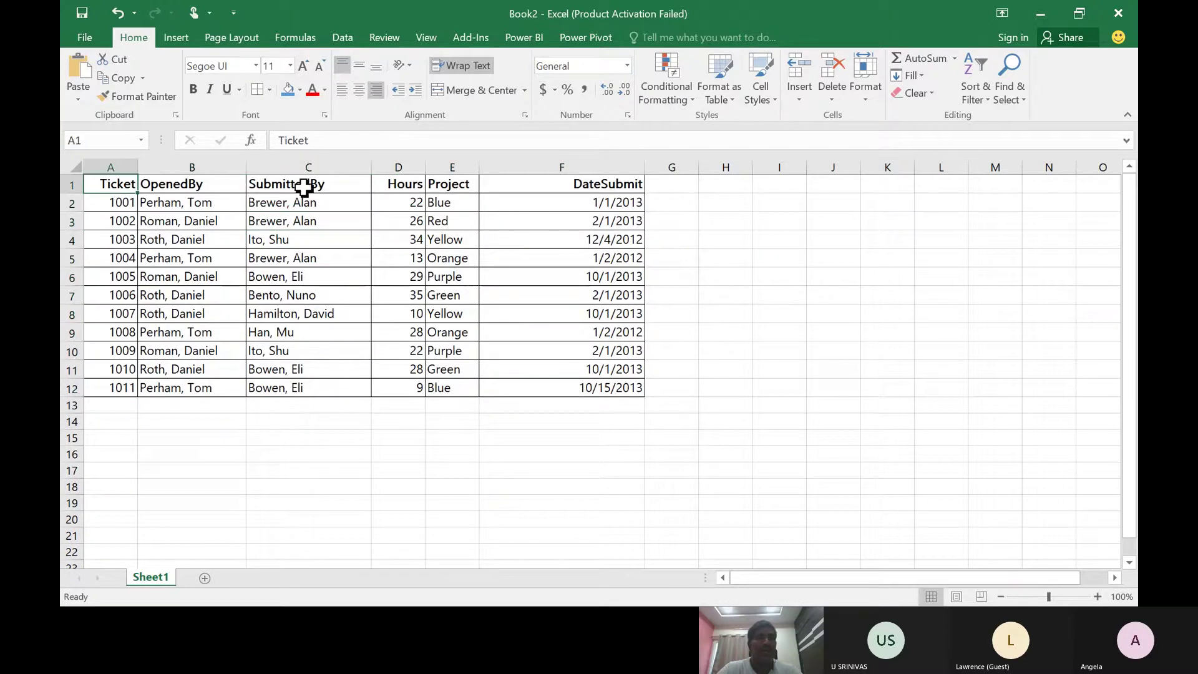
pyautogui.keyDown('shift'); pyautogui.click(618, 187); pyautogui.keyUp('shift')
pyautogui.click(288, 92)
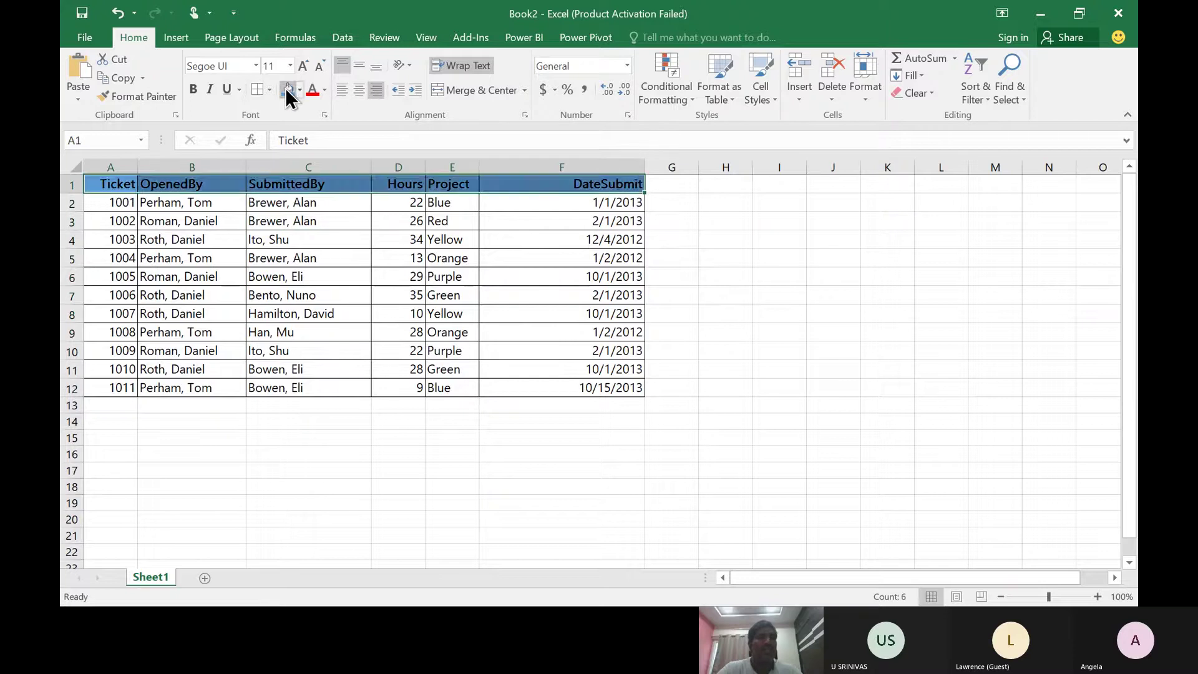
pyautogui.click(420, 315)
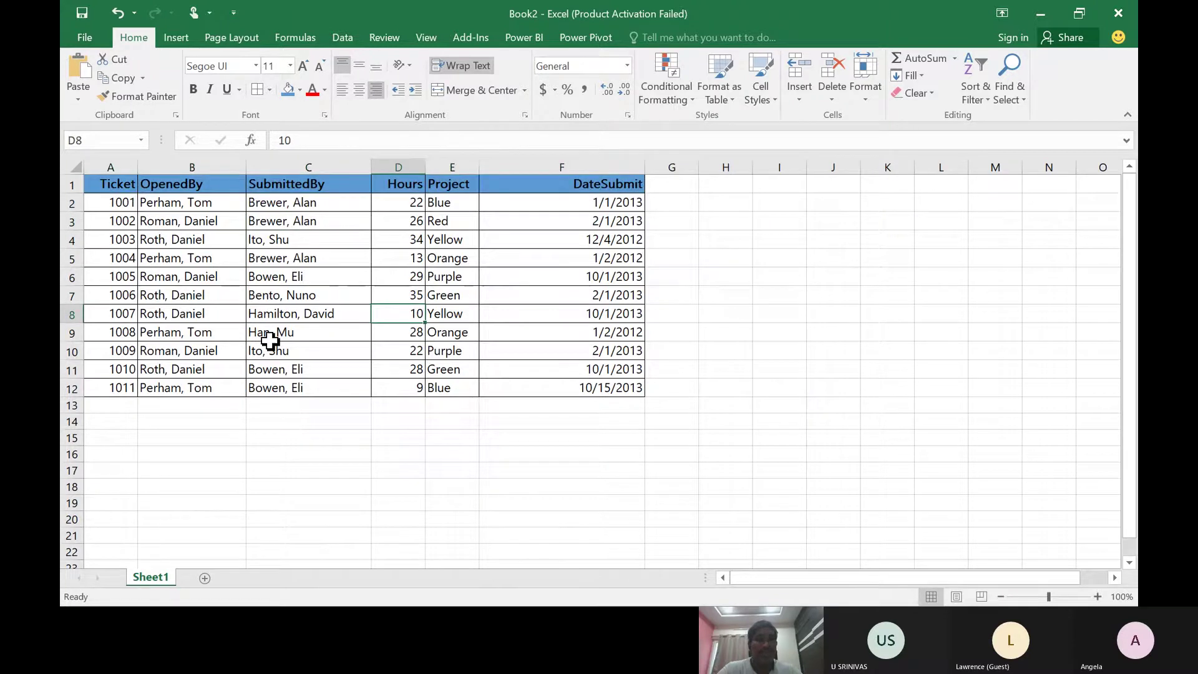
# - Convert the ticket range A1:F12 into a table with headers
pyautogui.click(119, 183)
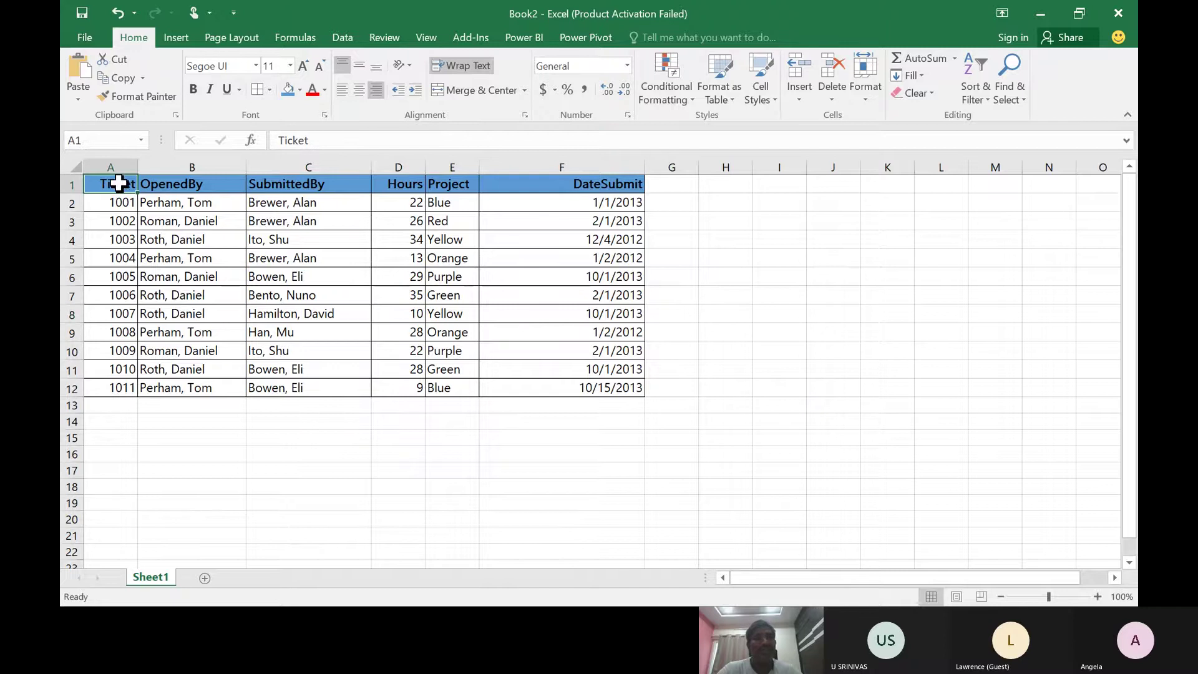
pyautogui.keyDown('shift'); pyautogui.click(588, 388); pyautogui.keyUp('shift')
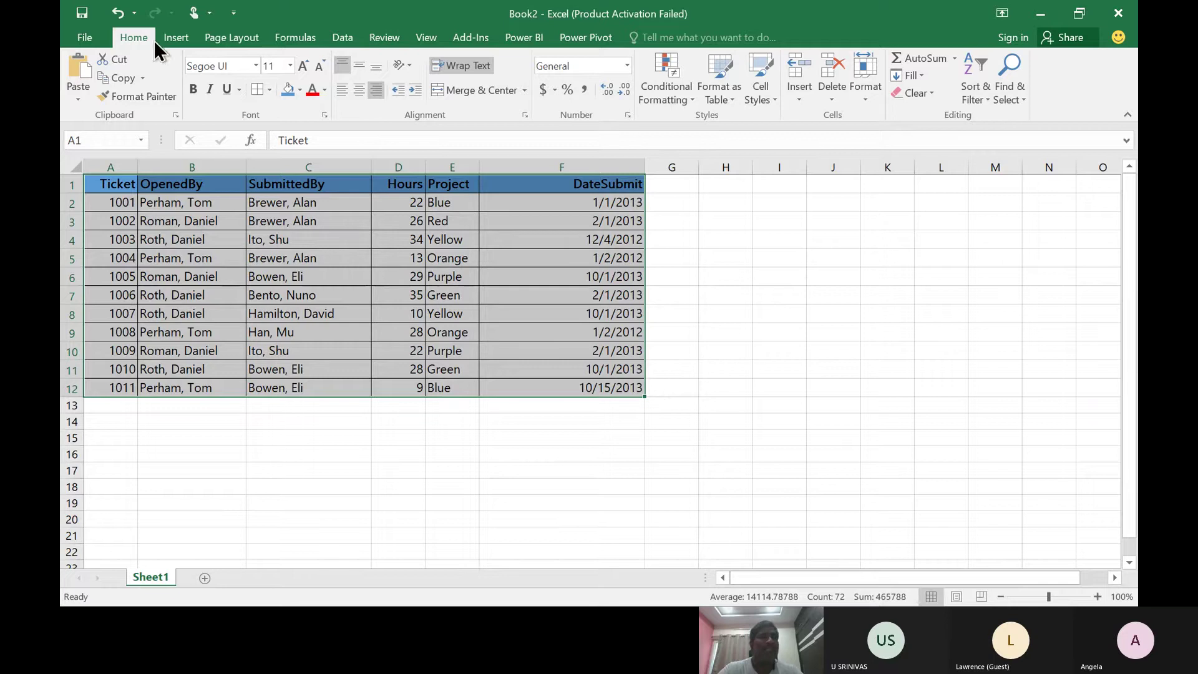
pyautogui.click(171, 38)
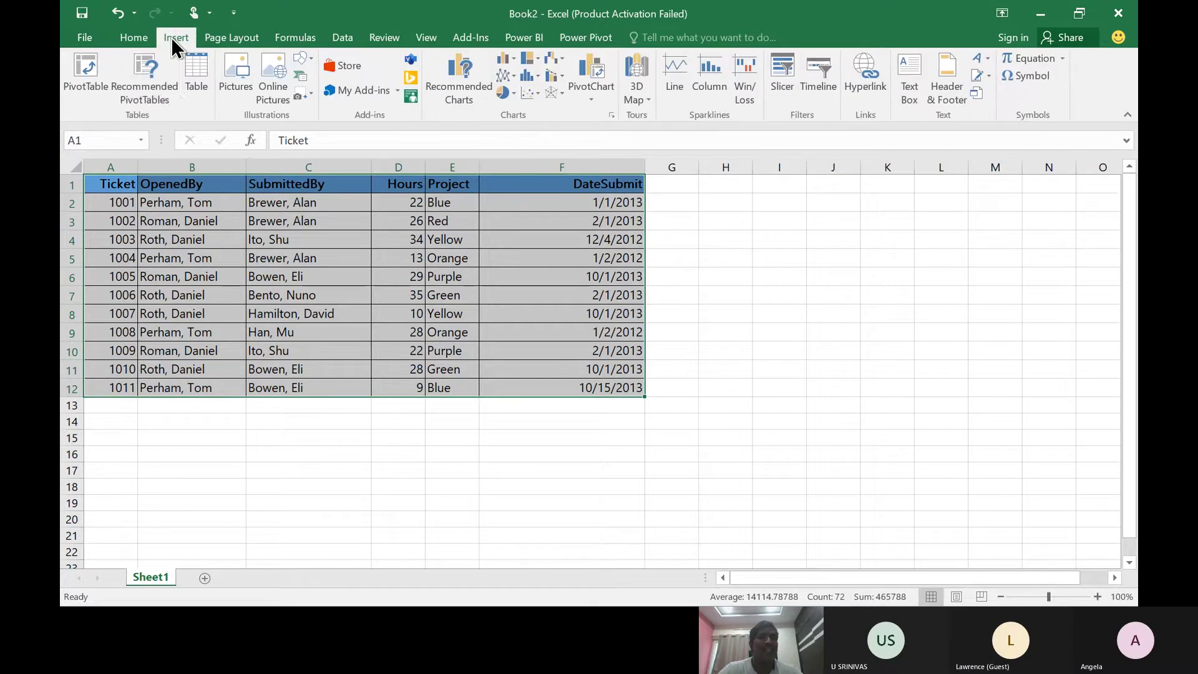
pyautogui.click(197, 79)
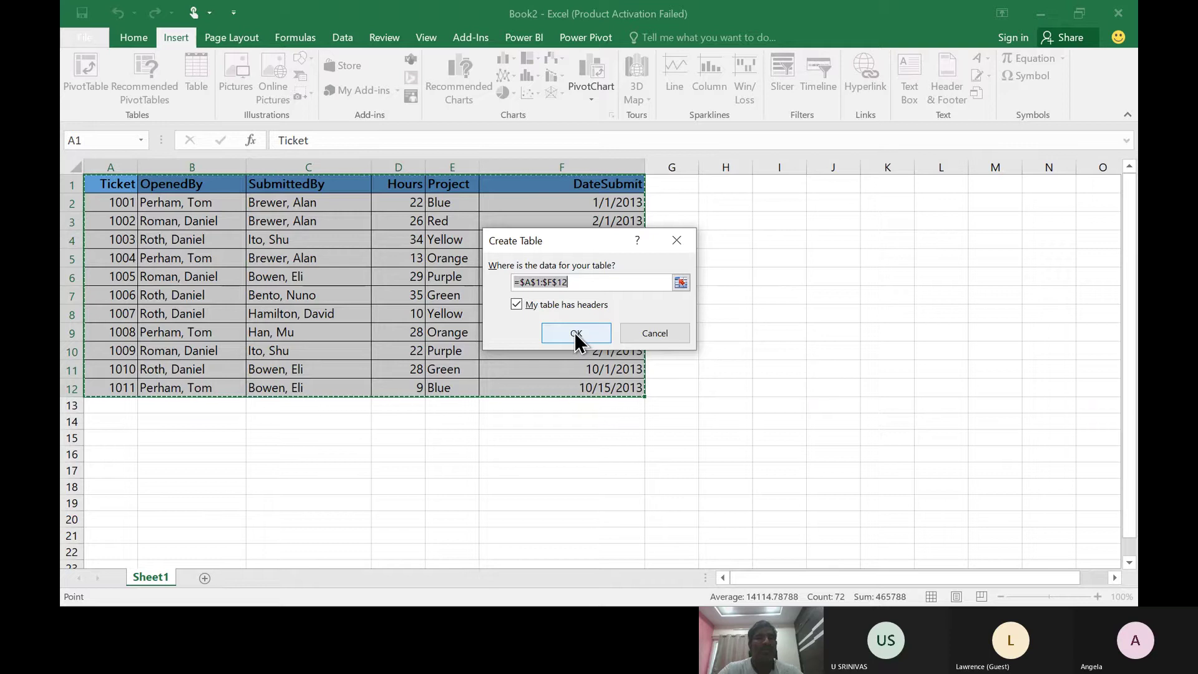
pyautogui.click(575, 332)
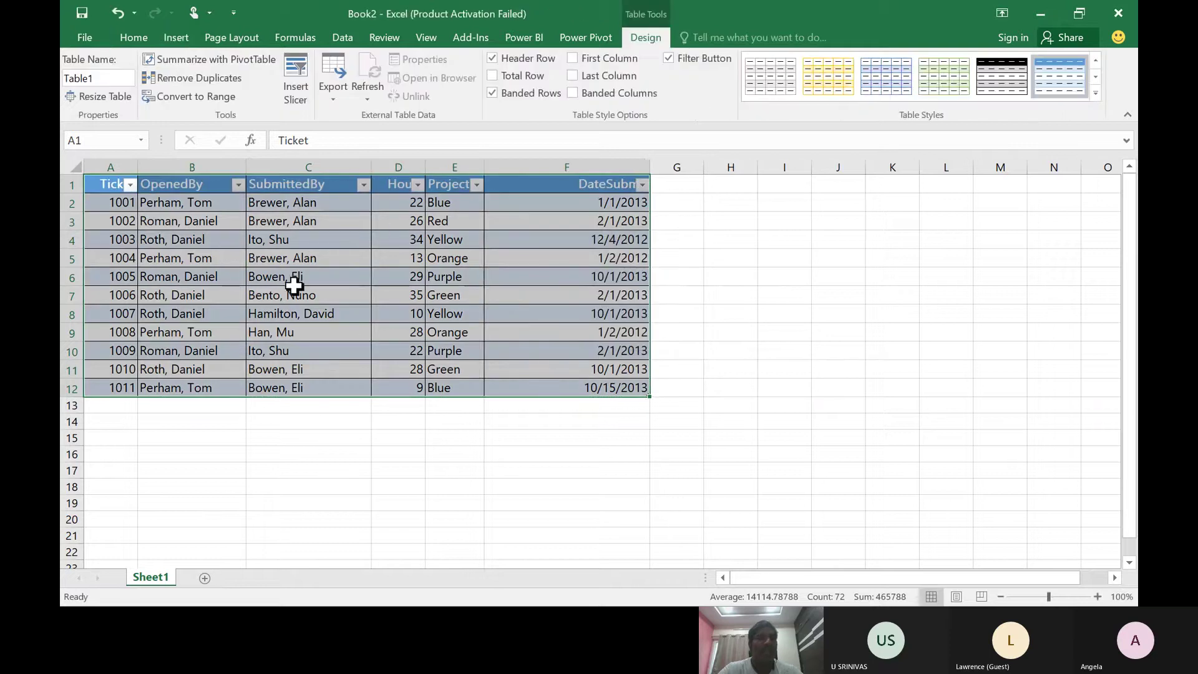
# - Copy the ProjectTickets heading from the article in the browser and use it in Excel as the ticket table's name
pyautogui.hotkey('alt', 'Tab')
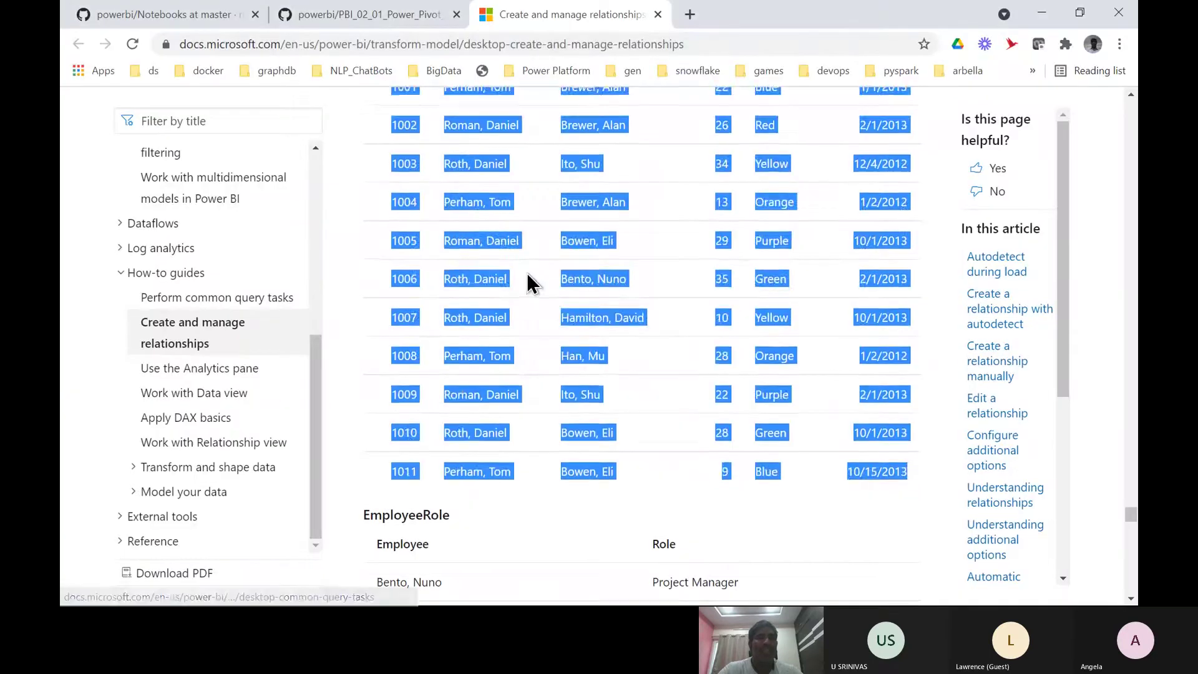
pyautogui.scroll(5, 527, 278)
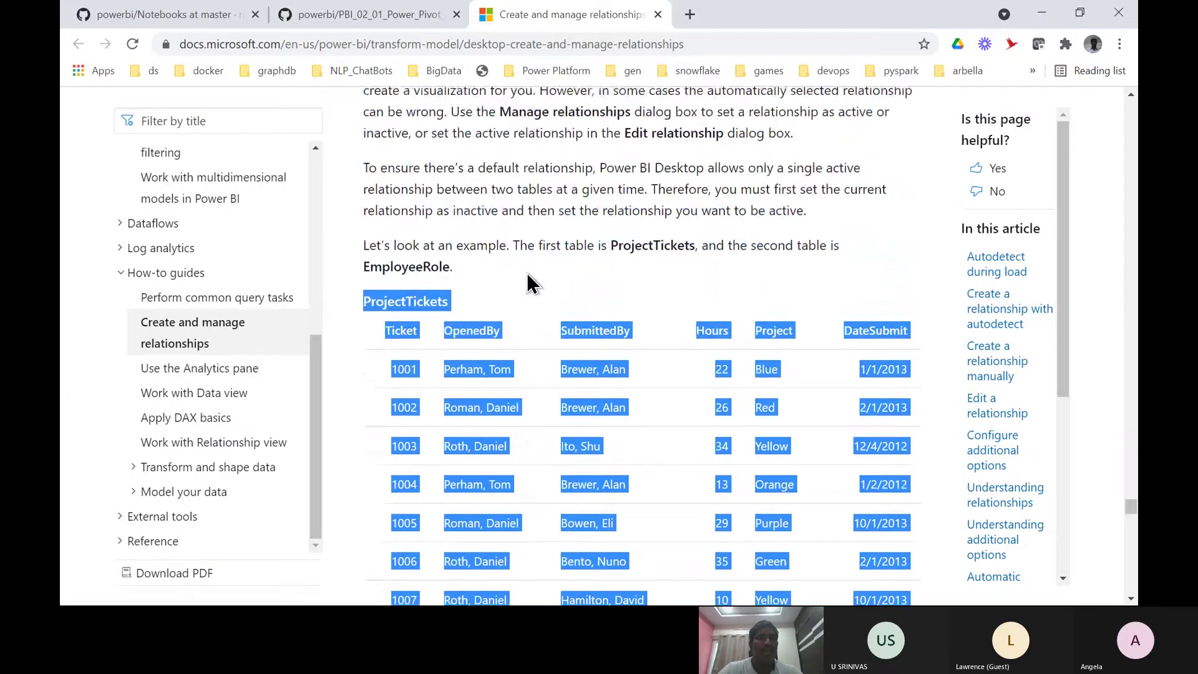
pyautogui.doubleClick(409, 301)
pyautogui.hotkey('ctrl', 'c')
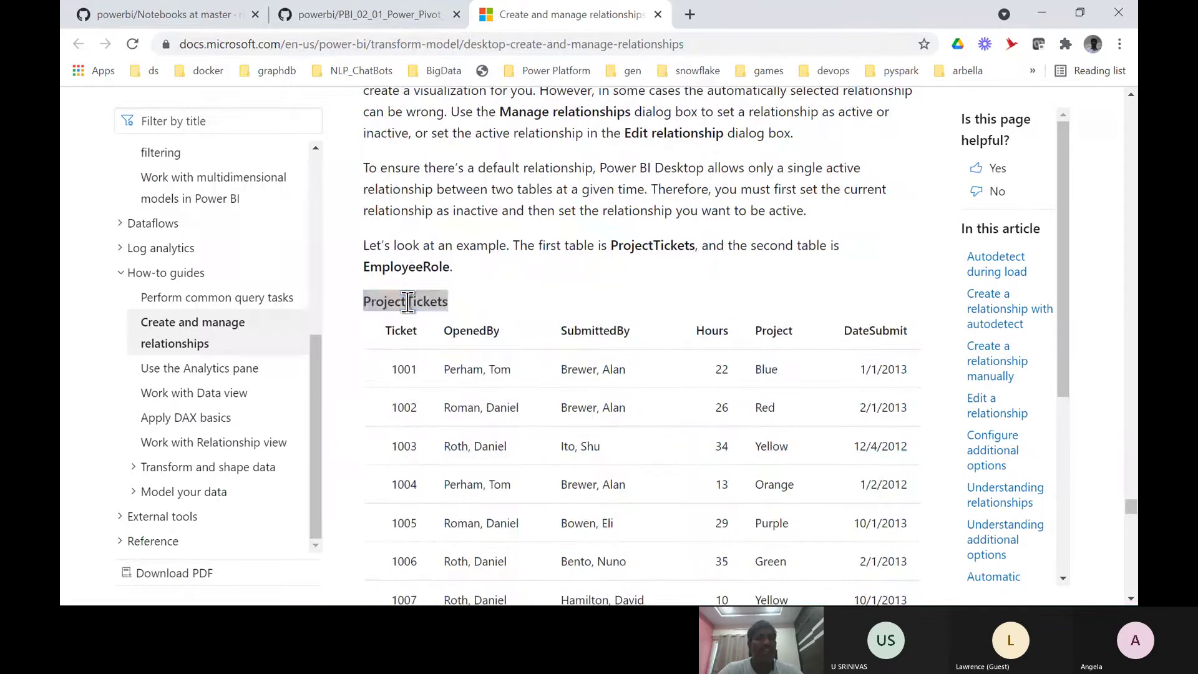
pyautogui.hotkey('alt', 'Tab')
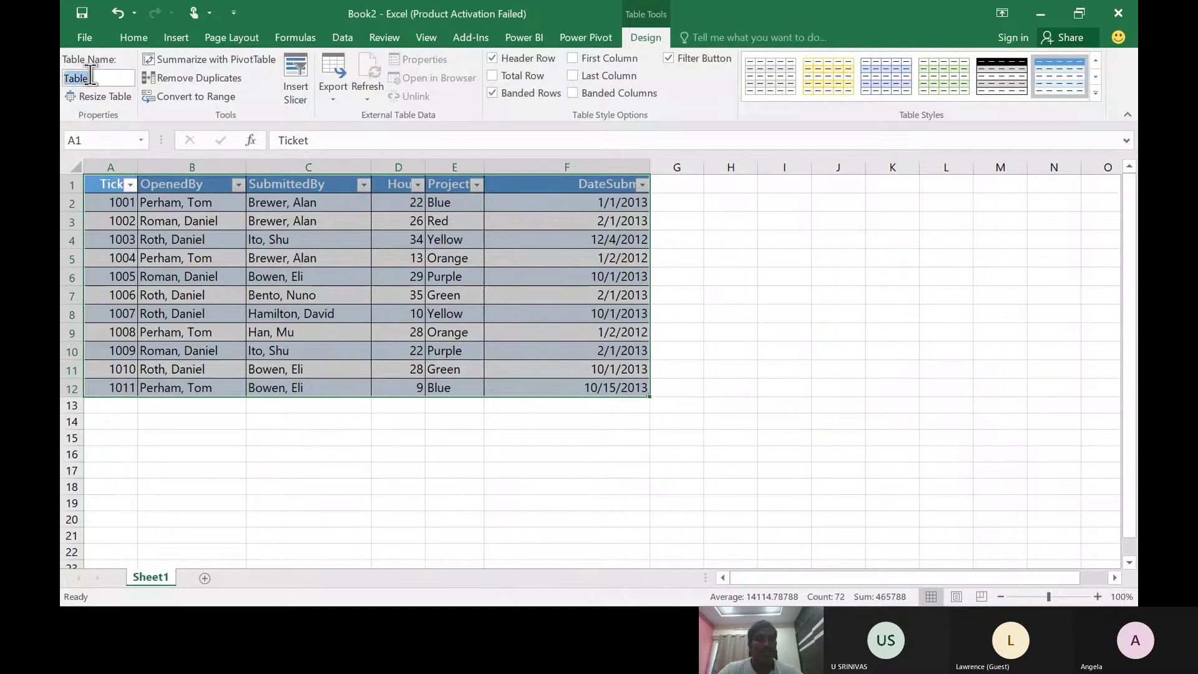
pyautogui.hotkey('ctrl', 'v')
pyautogui.press('Return')
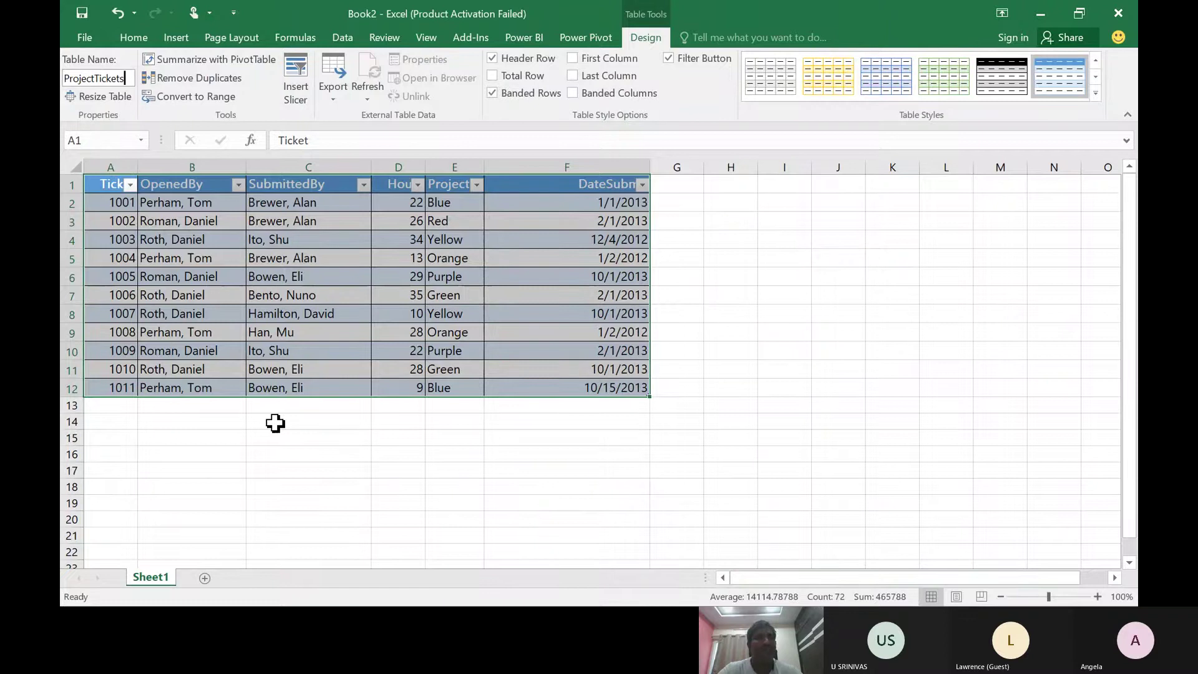
pyautogui.click(275, 423)
pyautogui.click(159, 209)
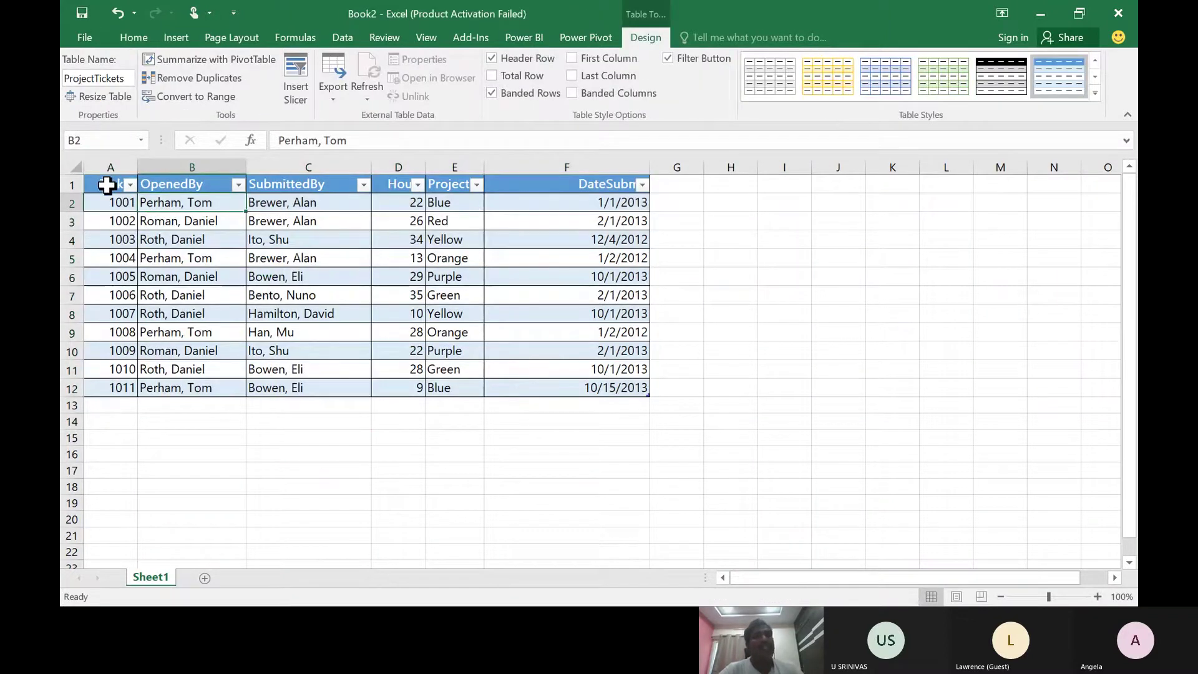
pyautogui.click(107, 183)
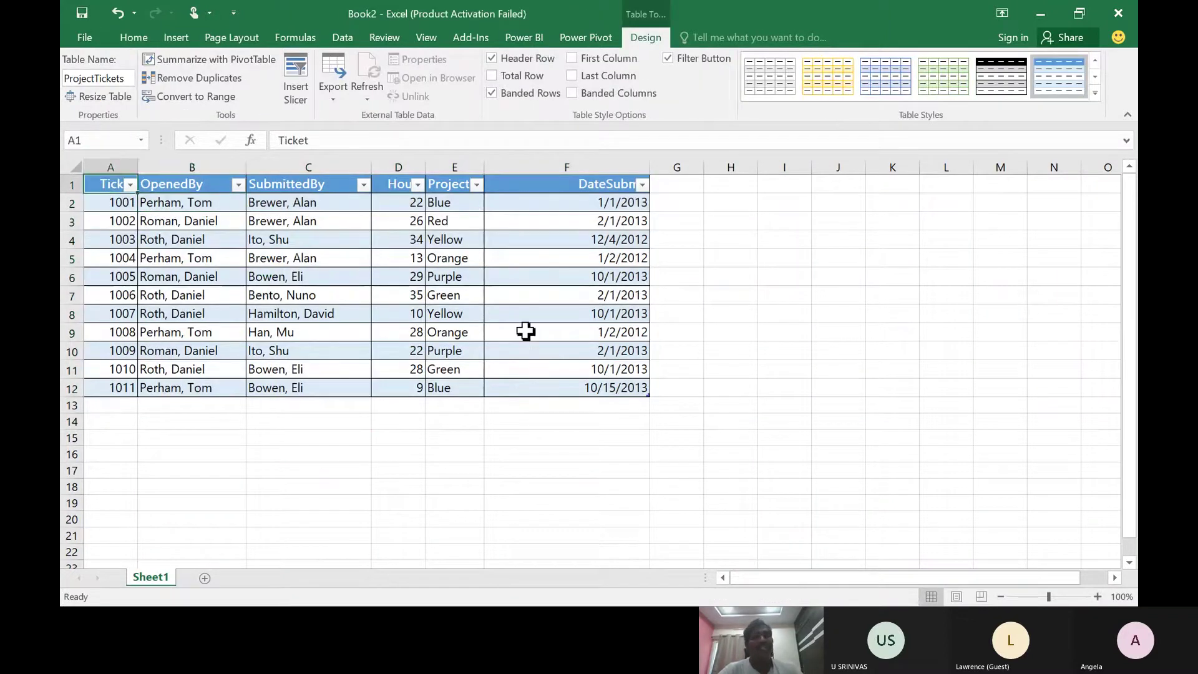
pyautogui.keyDown('shift'); pyautogui.click(592, 383); pyautogui.keyUp('shift')
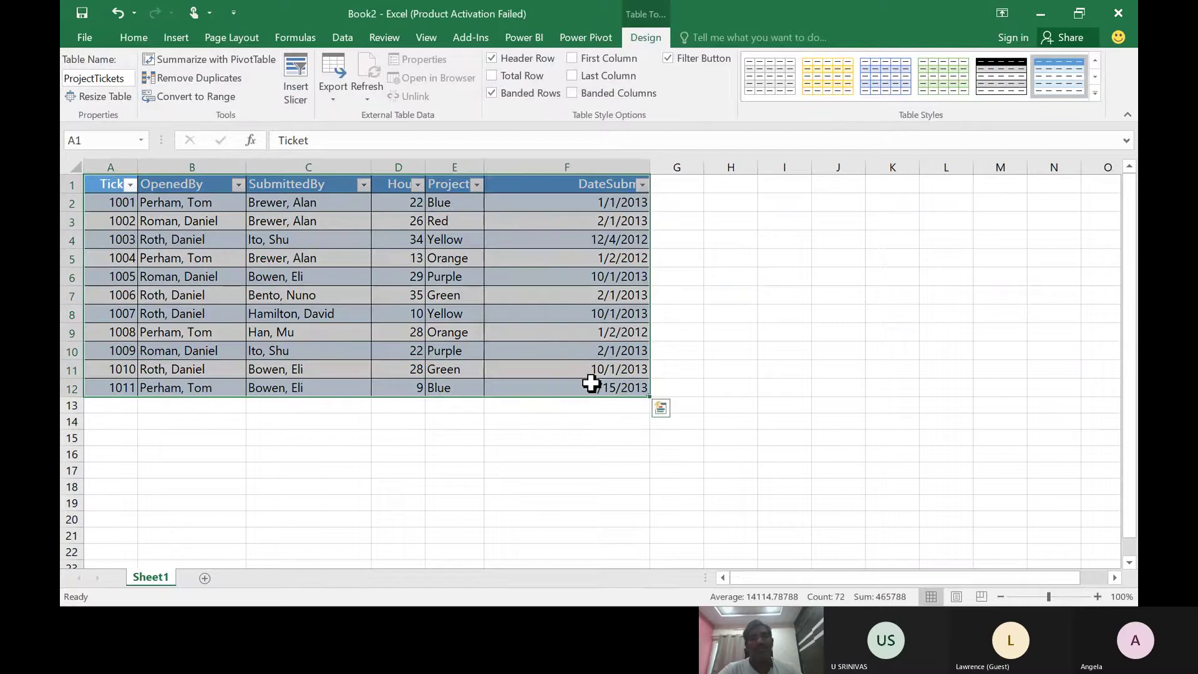
# - Copy the EmployeeRole table with its headers from the browser article and paste it into the Excel sheet at cell I1
pyautogui.click(778, 184)
pyautogui.hotkey('alt', 'Tab')
pyautogui.scroll(-7, 520, 387)
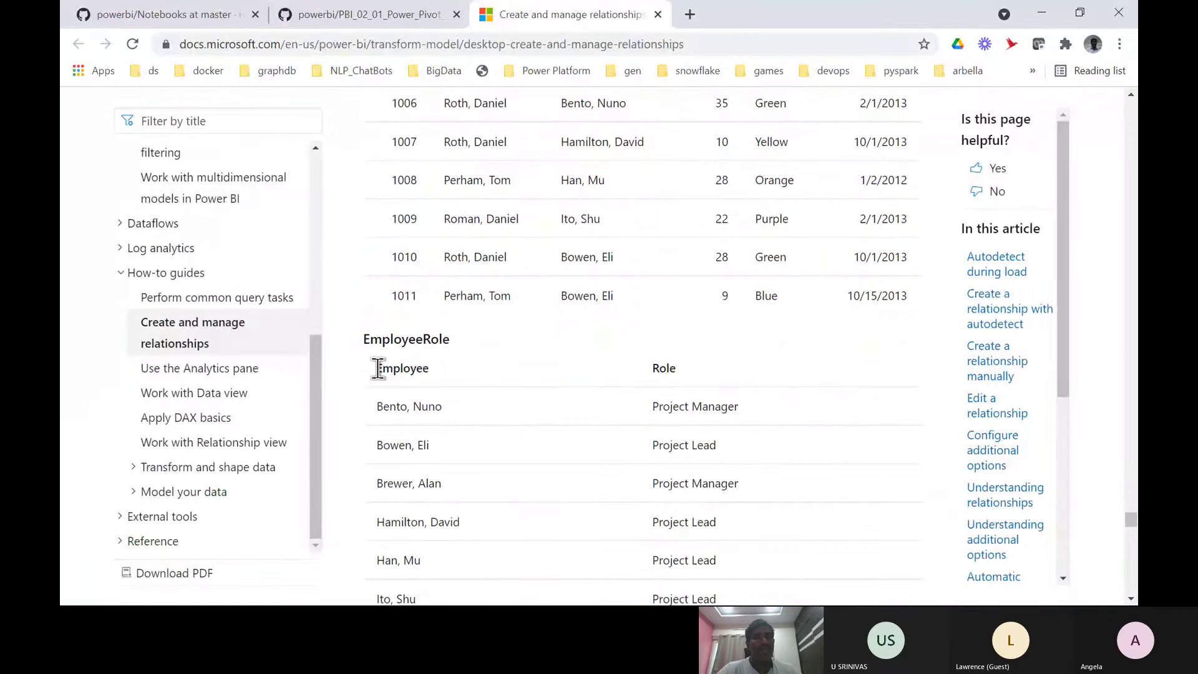
pyautogui.moveTo(379, 368); pyautogui.dragTo(743, 462)
pyautogui.scroll(-4, 548, 437)
pyautogui.hotkey('ctrl', 'c')
pyautogui.hotkey('alt', 'Tab')
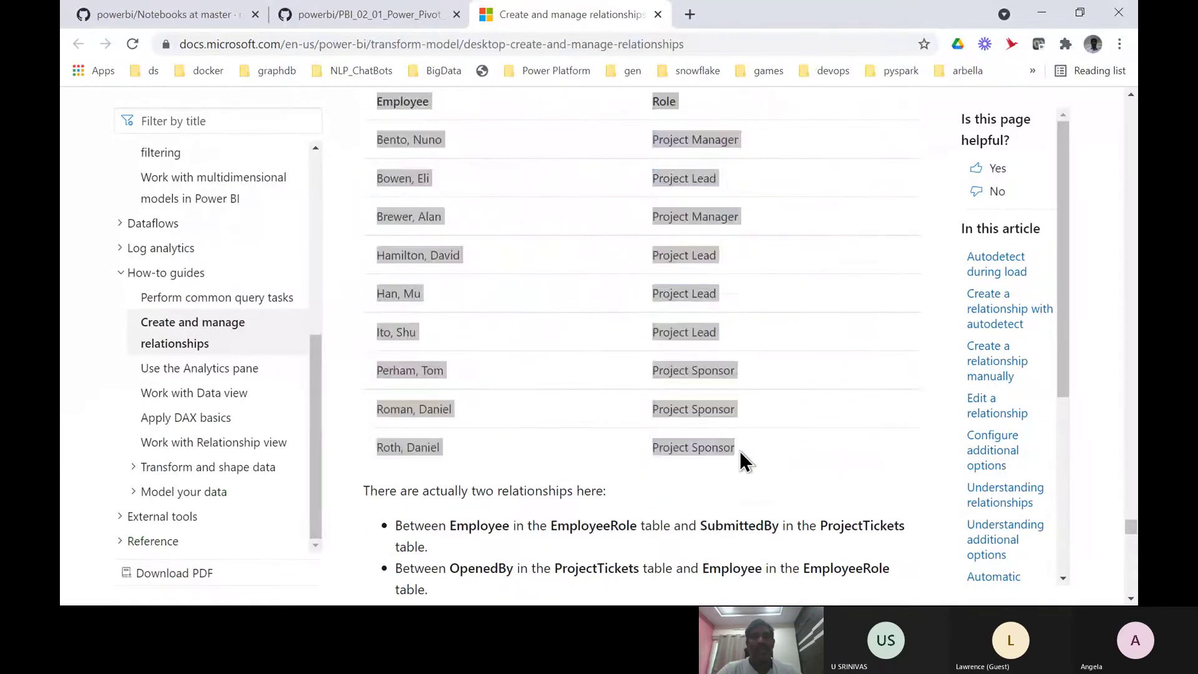
pyautogui.hotkey('ctrl', 'v')
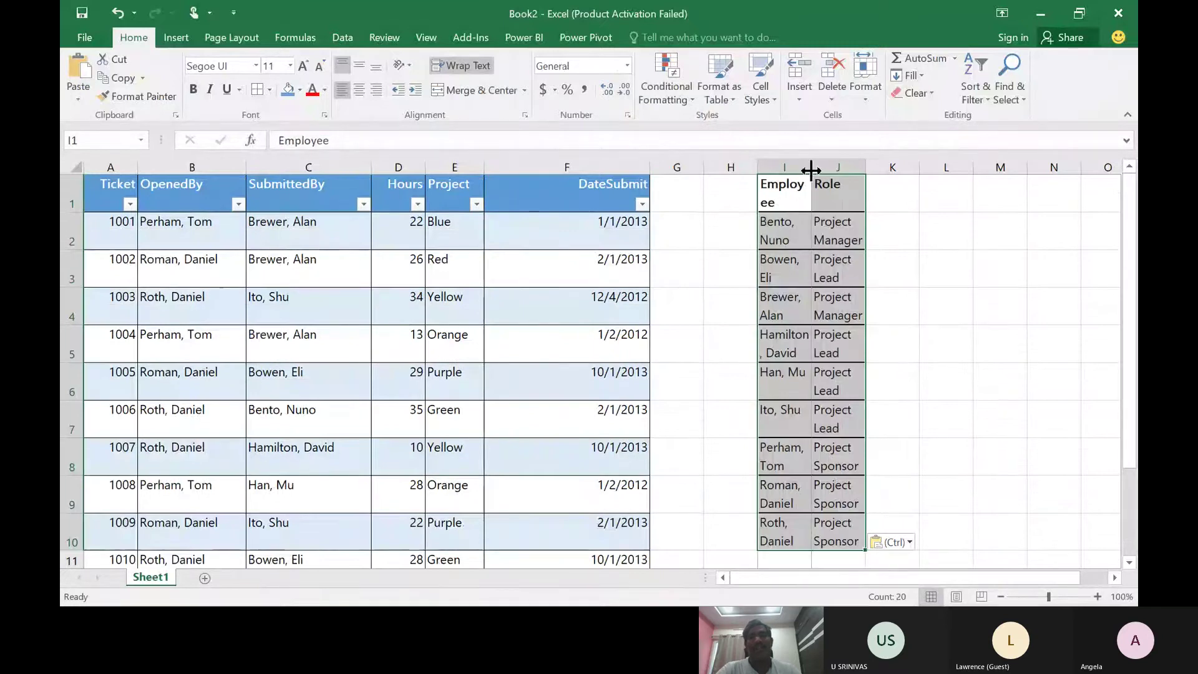
# - Widen the Employee column so its names fit on one line and fill the header cells I1:J1 with blue
pyautogui.moveTo(812, 169); pyautogui.dragTo(882, 166)
pyautogui.moveTo(810, 195); pyautogui.dragTo(910, 187)
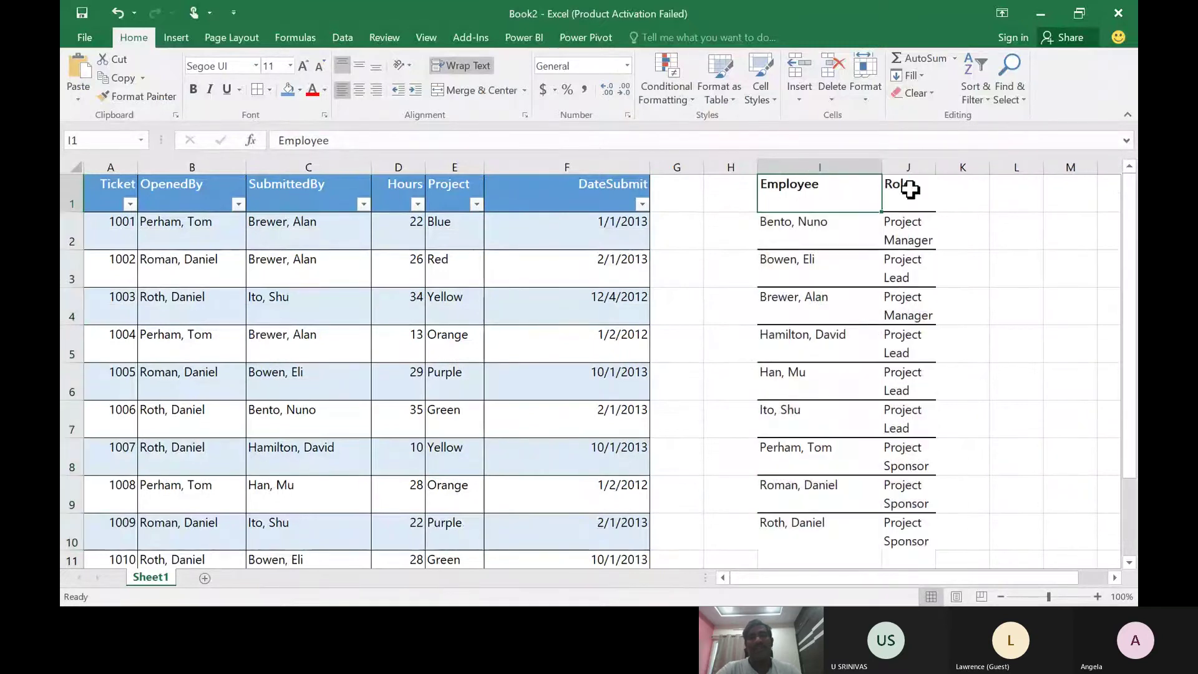
pyautogui.click(286, 92)
pyautogui.click(642, 227)
# - Apply All Borders to the employee role range I1:J10
pyautogui.scroll(-1, 972, 398)
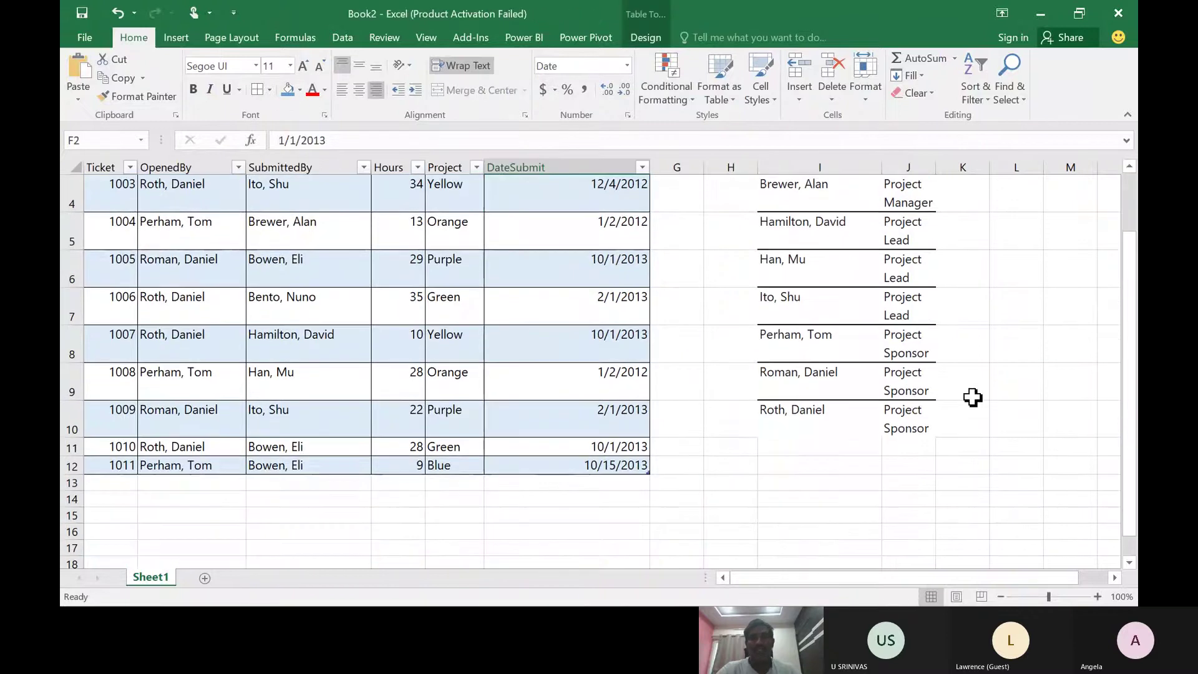
pyautogui.keyDown('shift'); pyautogui.click(910, 421); pyautogui.keyUp('shift')
pyautogui.click(910, 419)
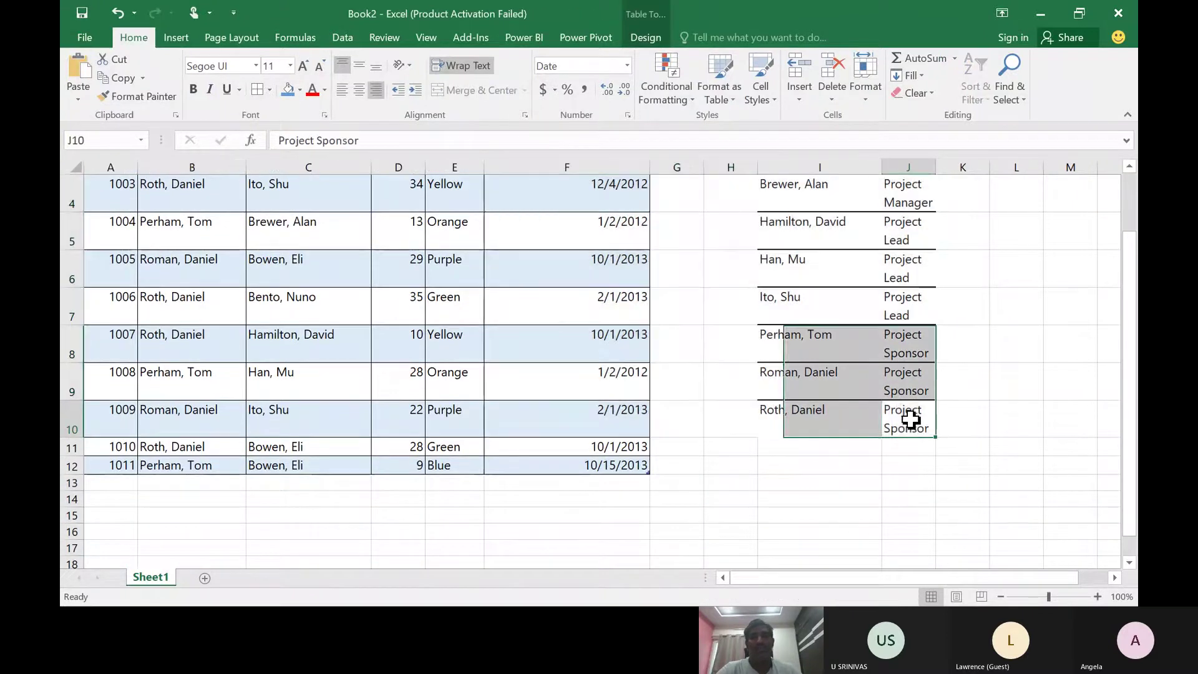
pyautogui.scroll(1, 902, 375)
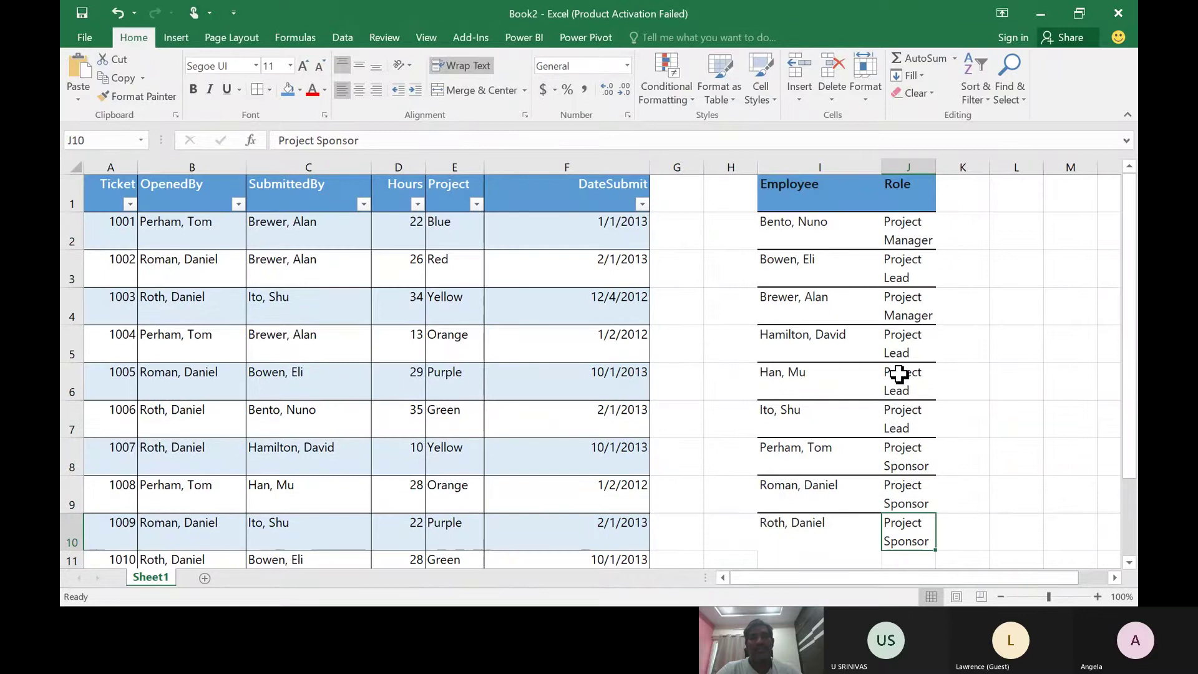
pyautogui.keyDown('shift'); pyautogui.click(779, 185); pyautogui.keyUp('shift')
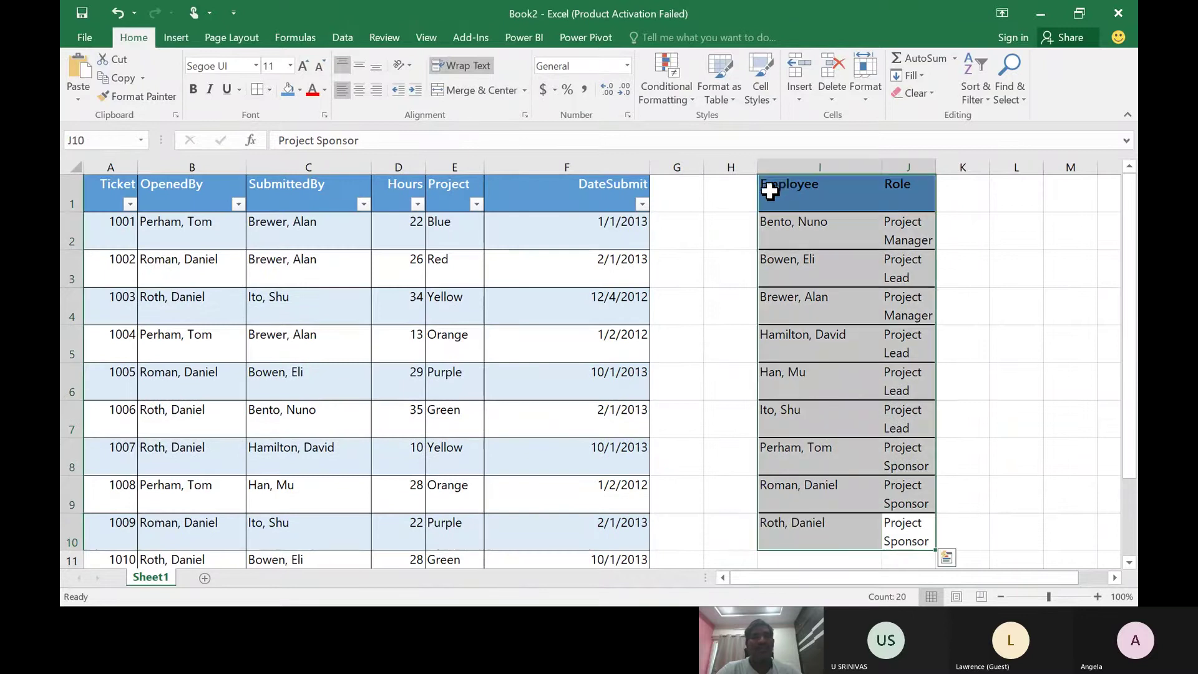
pyautogui.click(254, 90)
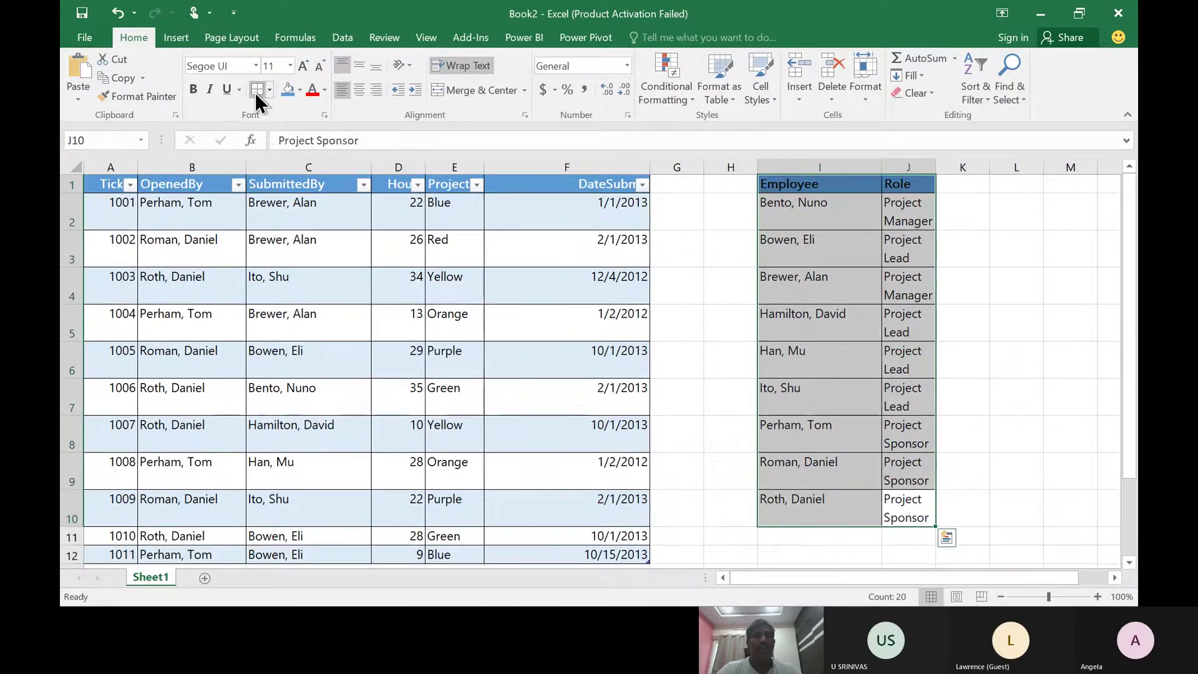
# - Convert the employee role range I1:J10 into a table with headers
pyautogui.click(188, 39)
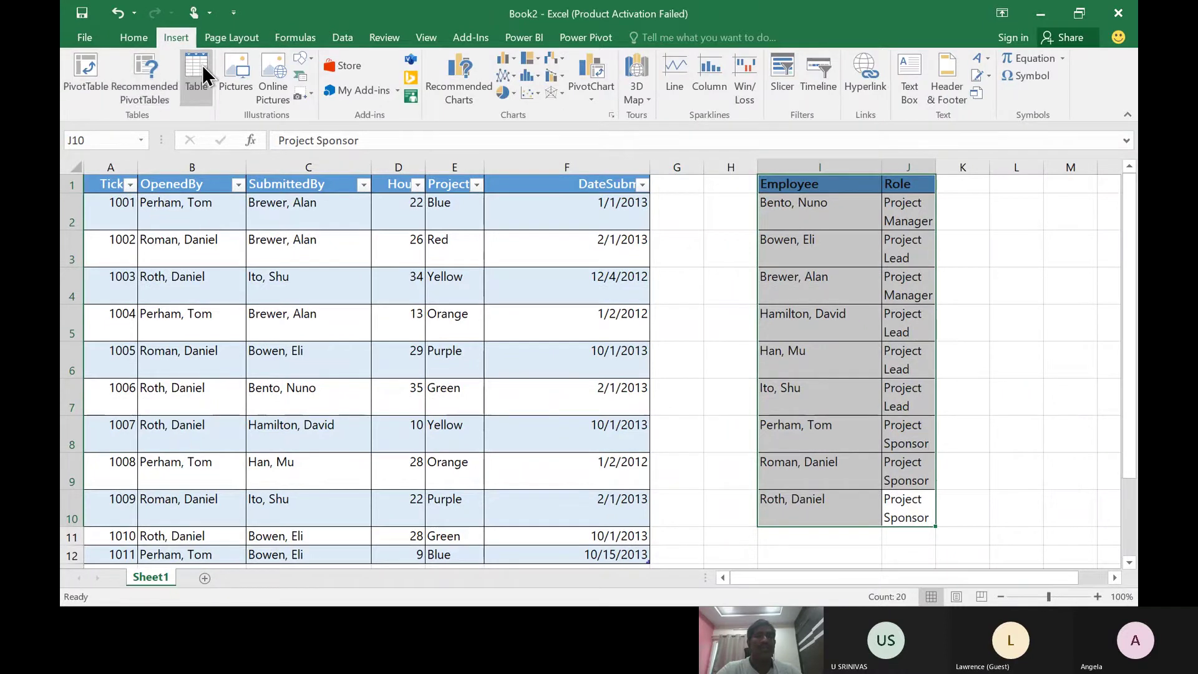
pyautogui.click(202, 65)
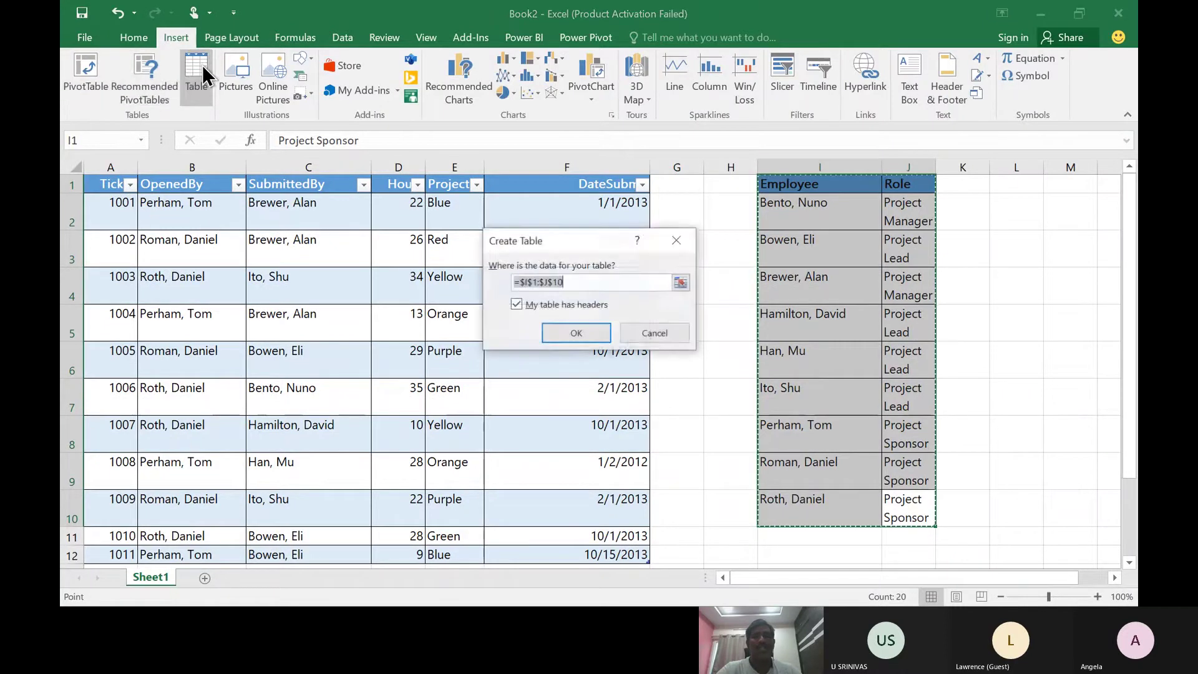
pyautogui.click(590, 335)
# - Copy the EmployeeRole heading from the article in the browser and use it in Excel as the name of the table in I1:J10
pyautogui.hotkey('alt', 'Tab')
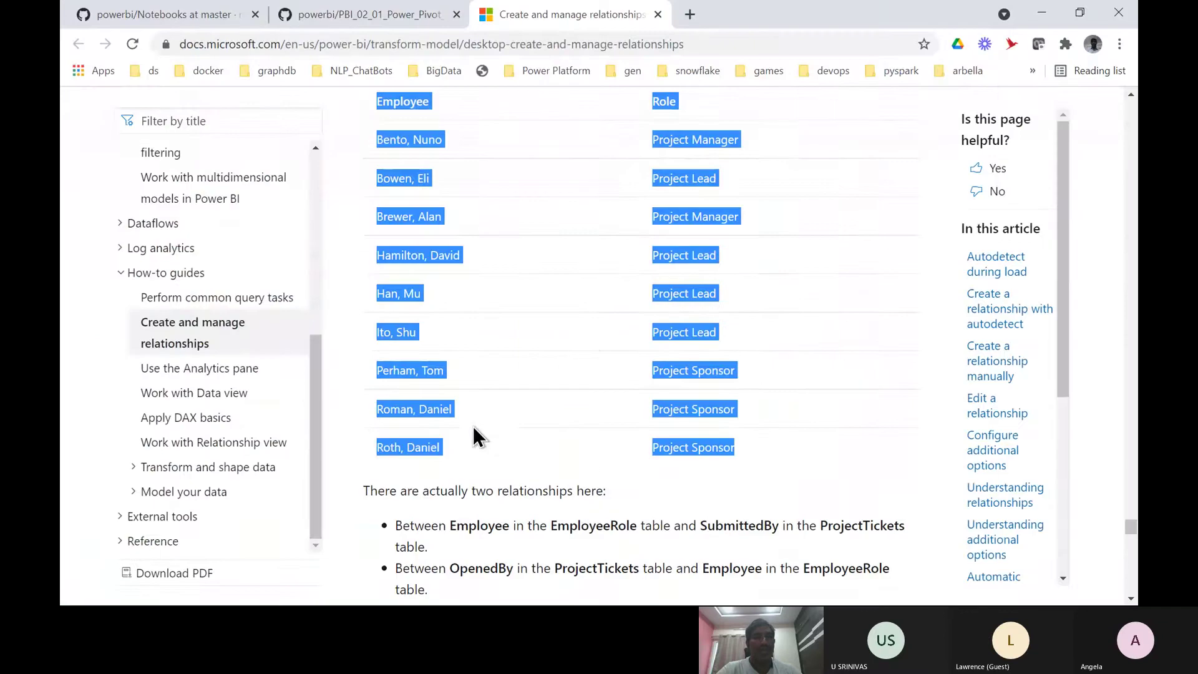
pyautogui.scroll(3, 481, 402)
pyautogui.doubleClick(411, 225)
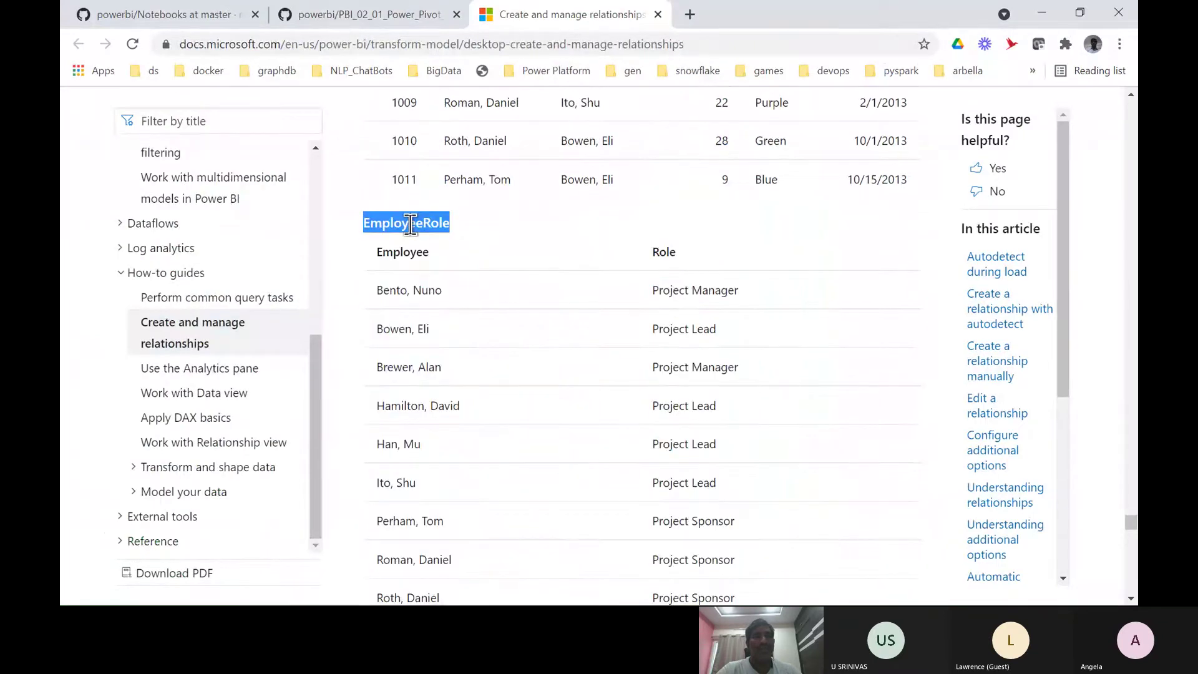
pyautogui.hotkey('alt', 'Tab')
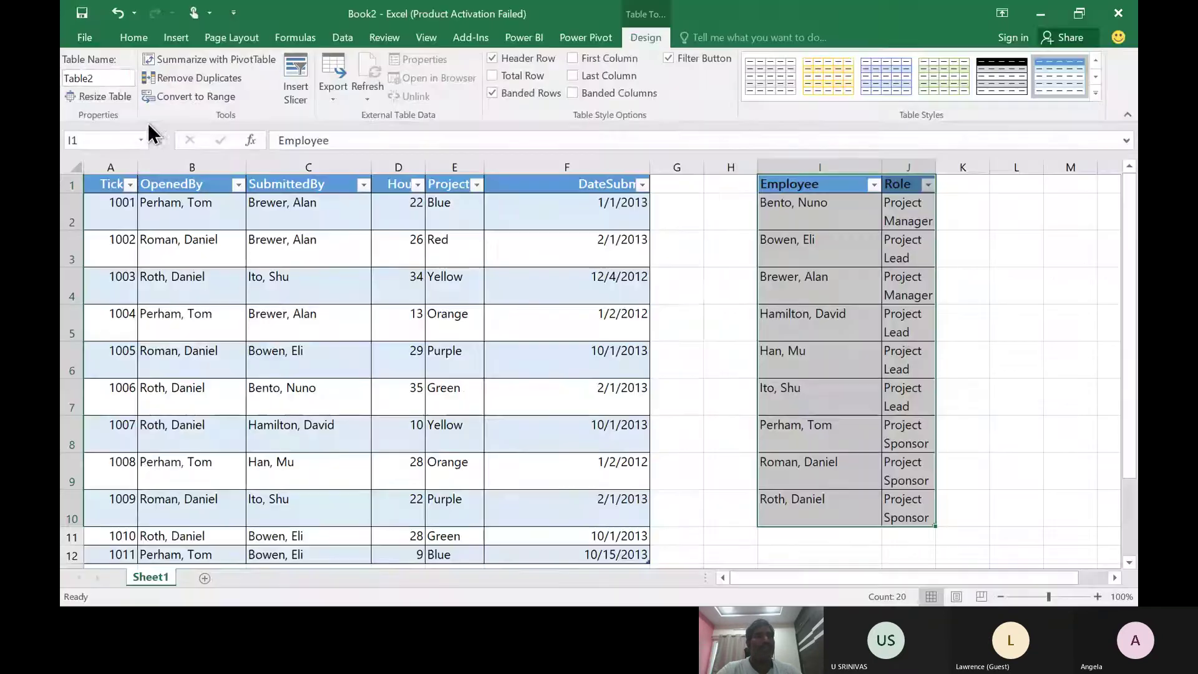
pyautogui.click(111, 79)
pyautogui.hotkey('ctrl', 'v')
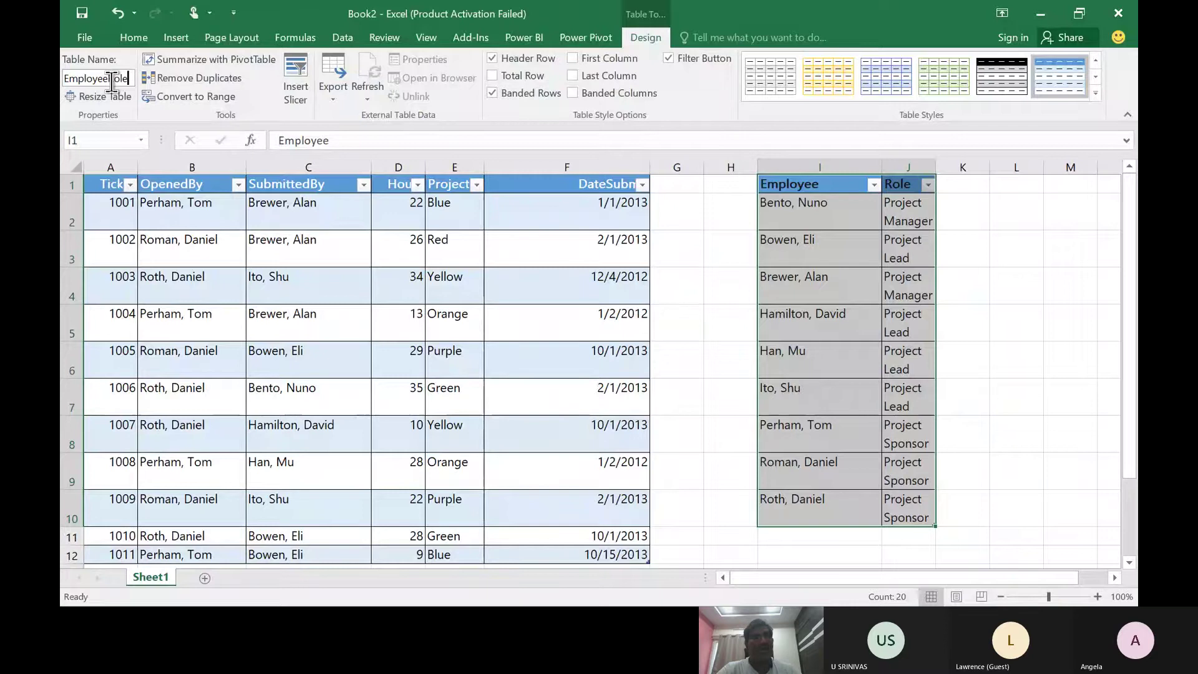
pyautogui.click(698, 357)
pyautogui.click(805, 188)
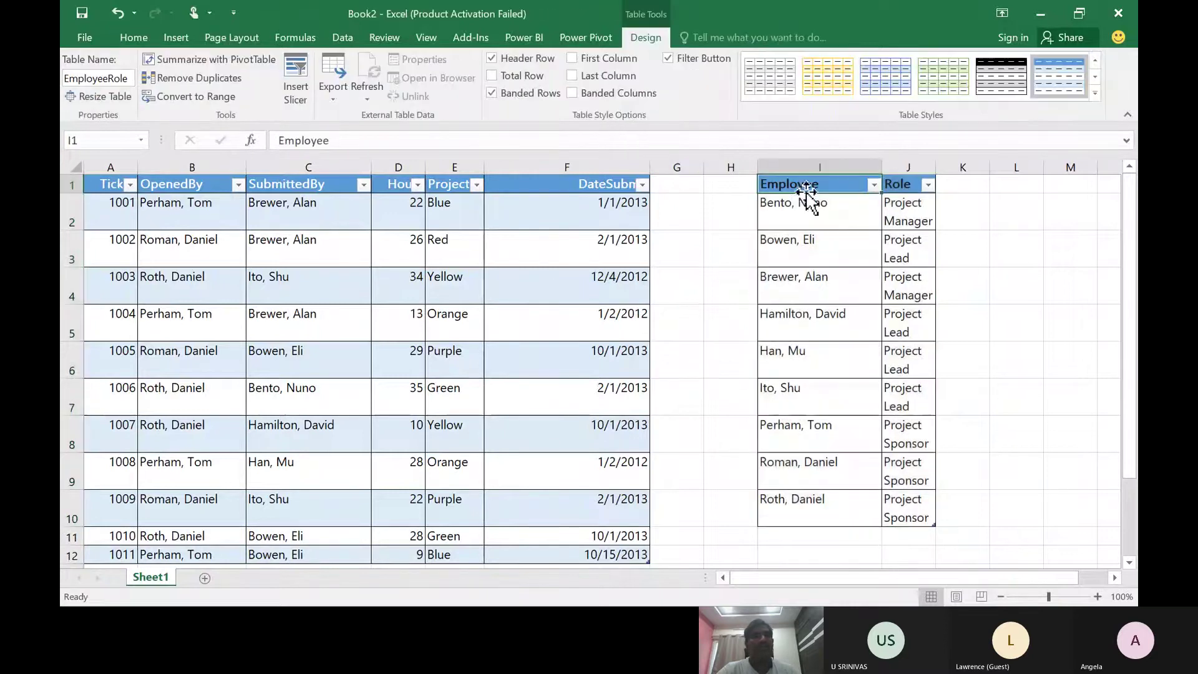
pyautogui.click(393, 246)
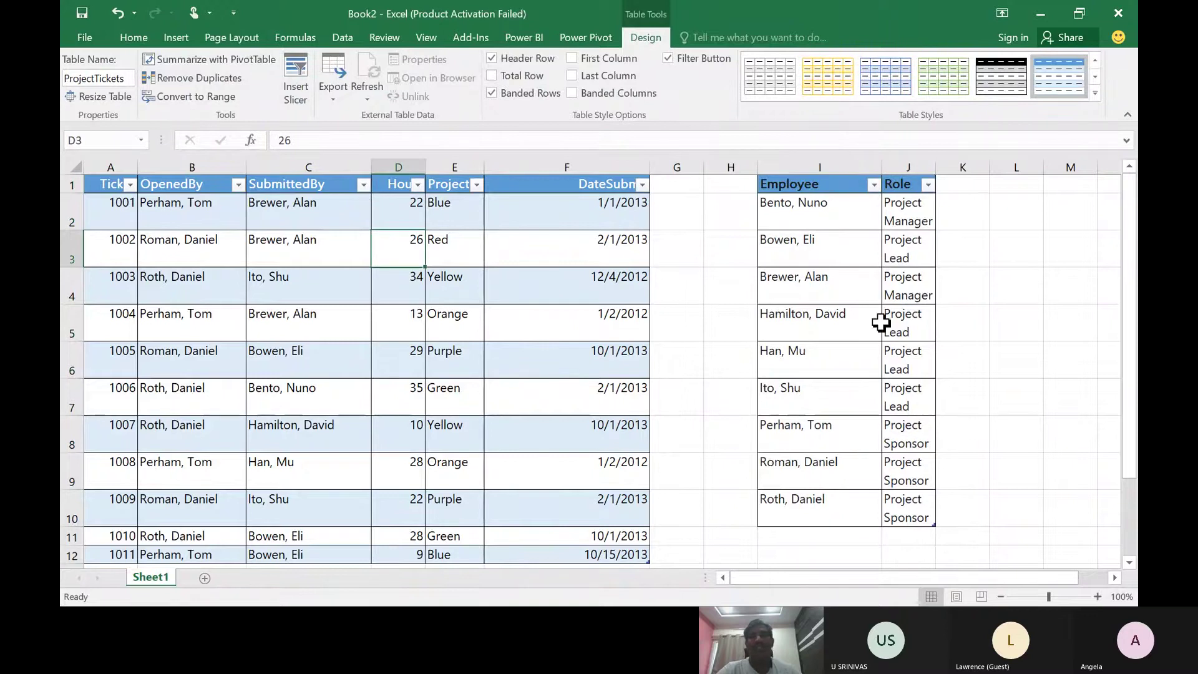
# - Widen the Role column so its entries fit on one line and set the height of all sheet rows to 15
pyautogui.moveTo(935, 167); pyautogui.dragTo(995, 167)
pyautogui.click(833, 332)
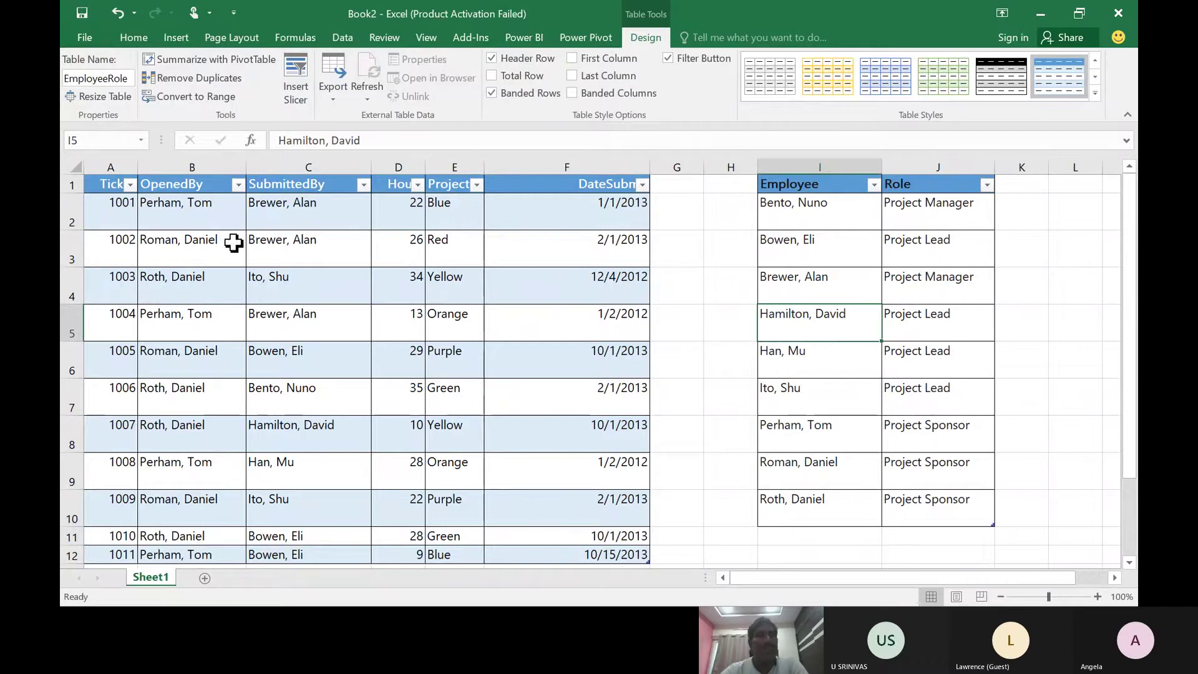
pyautogui.click(74, 166)
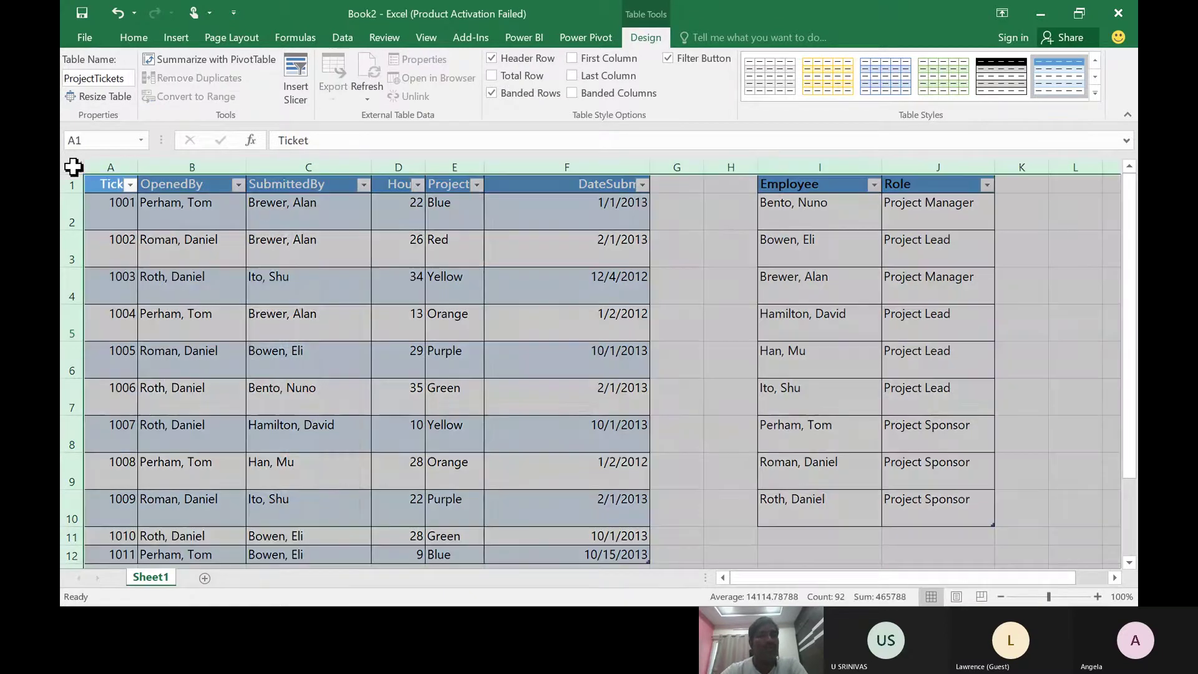
pyautogui.rightClick(250, 264)
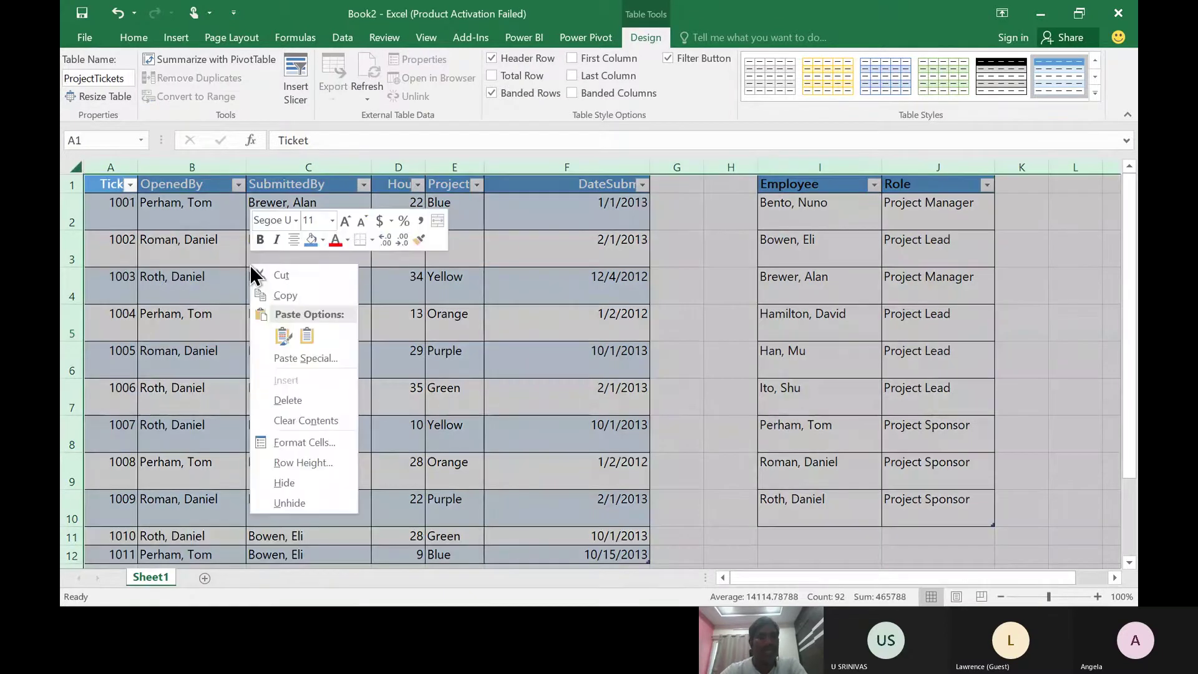
pyautogui.click(309, 462)
pyautogui.write('15')
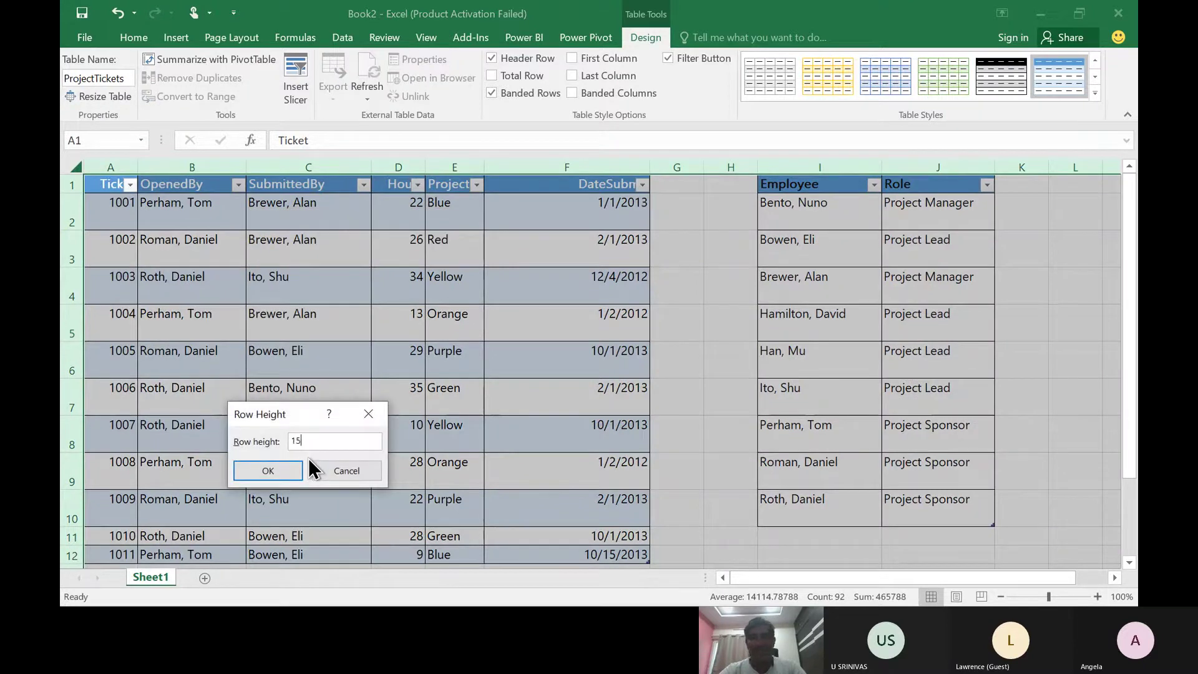
pyautogui.press('Return')
pyautogui.click(430, 454)
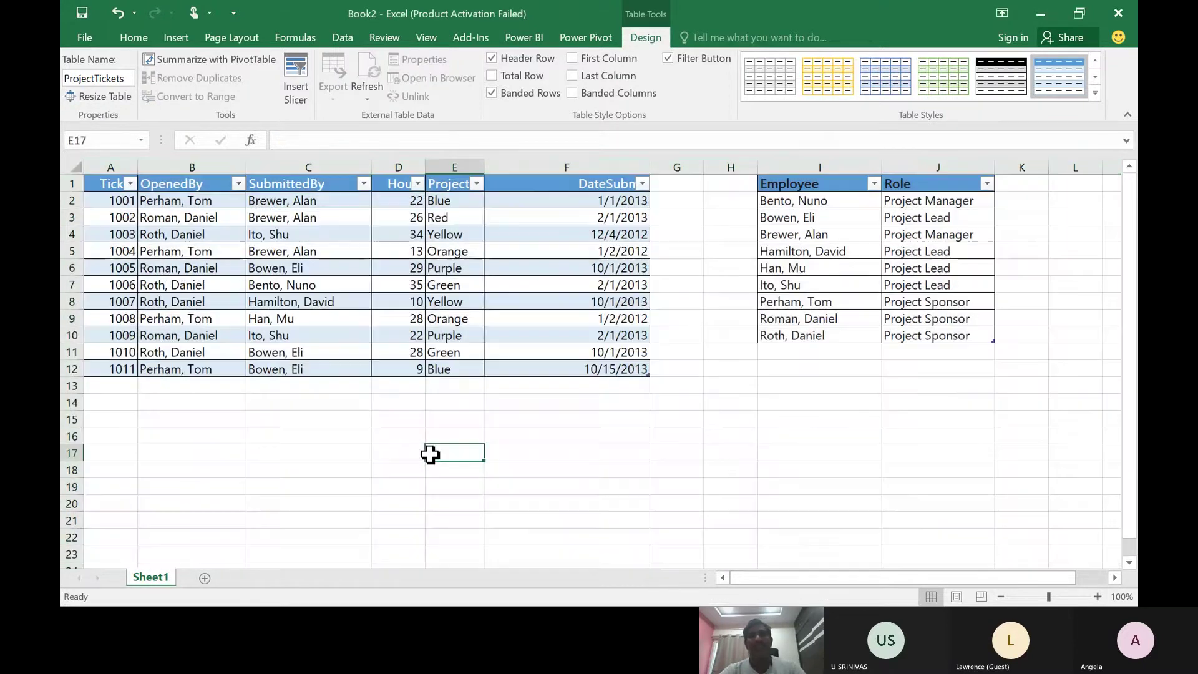
# - Narrow the Ticket column and auto-fit the width of all sheet columns to their contents
pyautogui.click(558, 457)
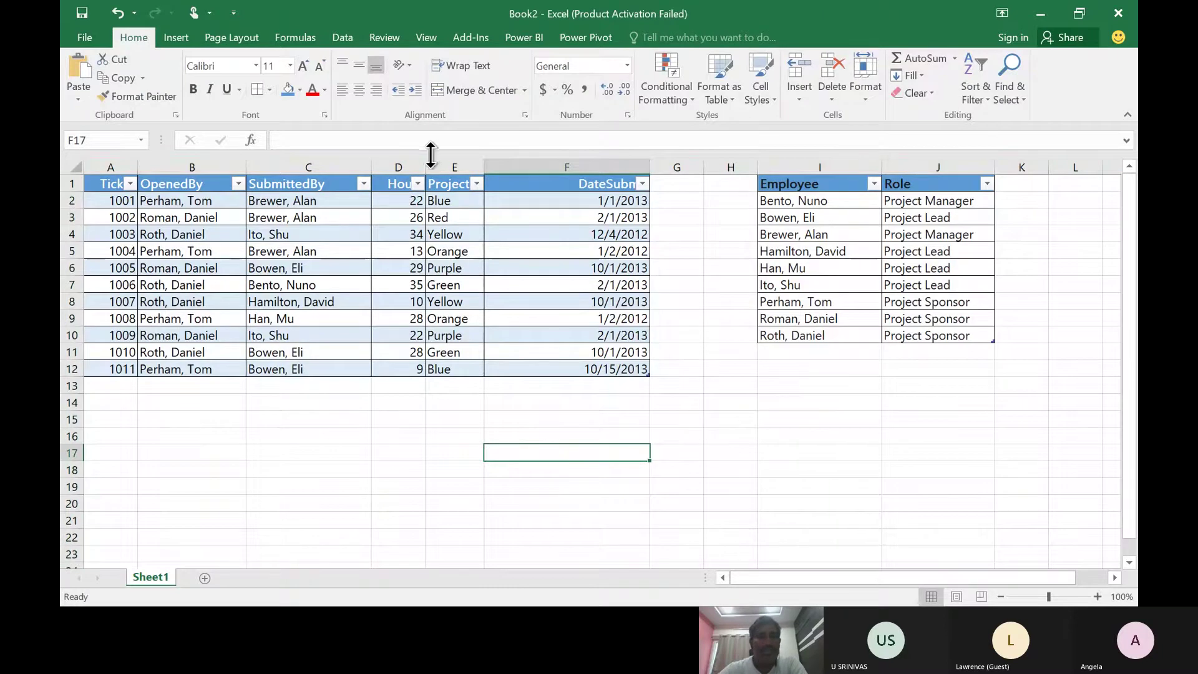
pyautogui.moveTo(139, 167); pyautogui.dragTo(126, 168)
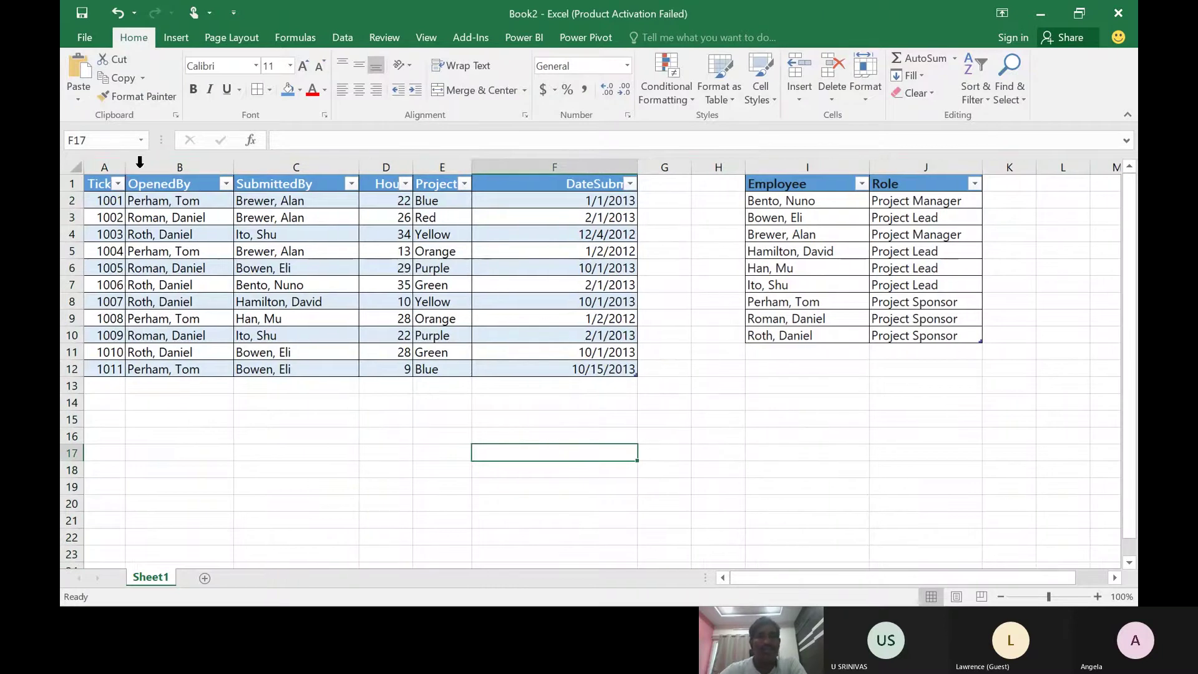
pyautogui.click(73, 167)
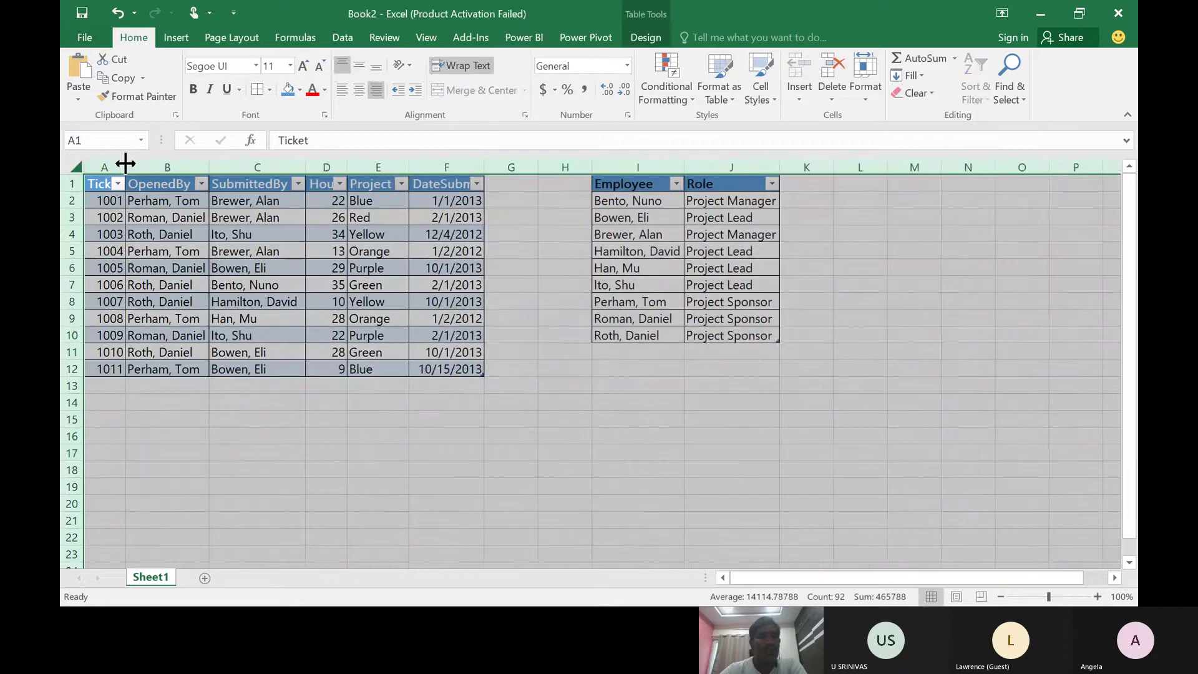
pyautogui.click(350, 387)
# - Compare the SubmittedBy and OpenedBy columns of the ticket table with the Employee column of the role table
pyautogui.click(219, 248)
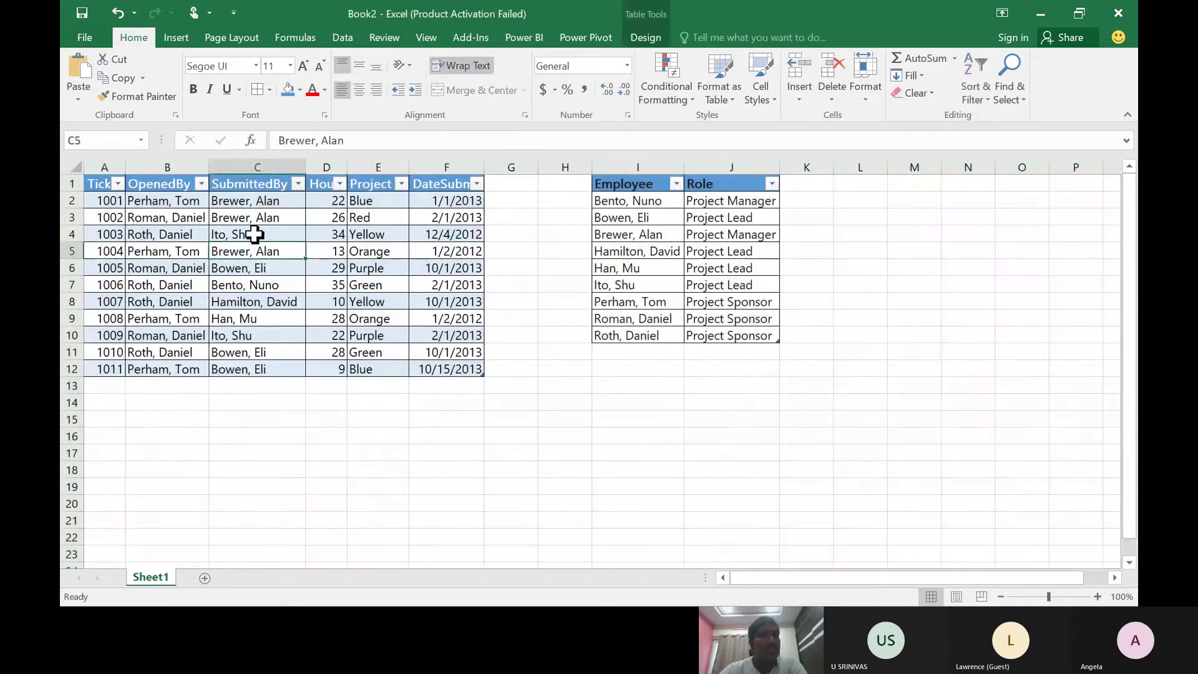
pyautogui.click(260, 185)
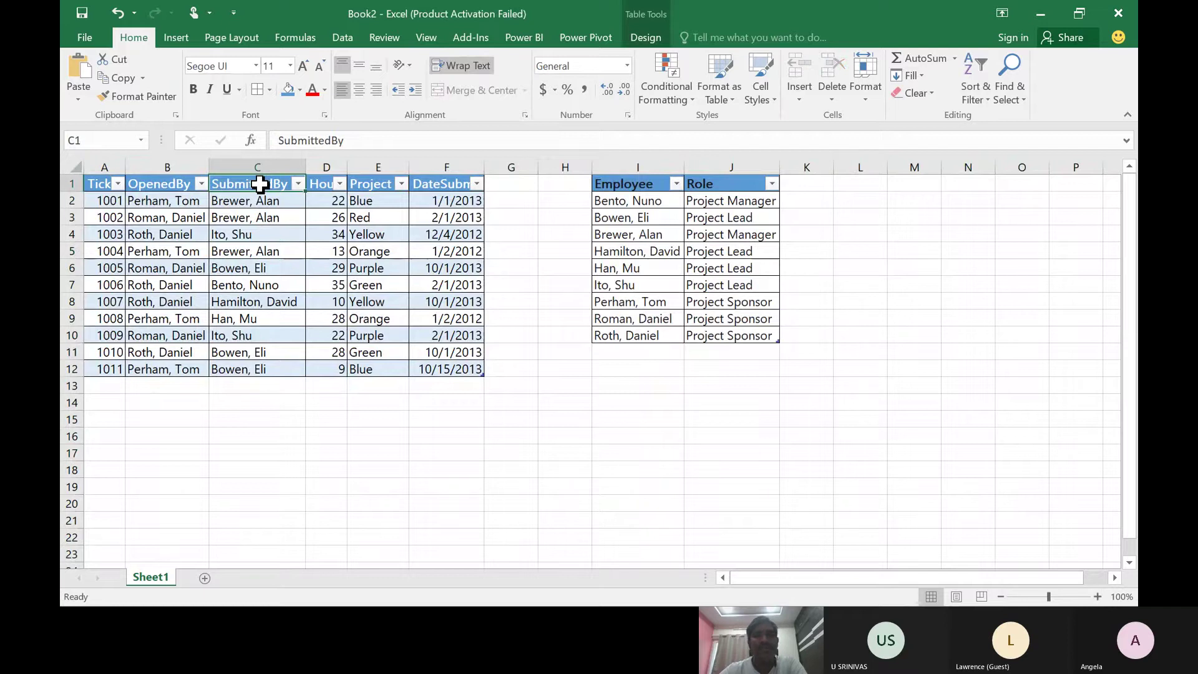
pyautogui.click(173, 182)
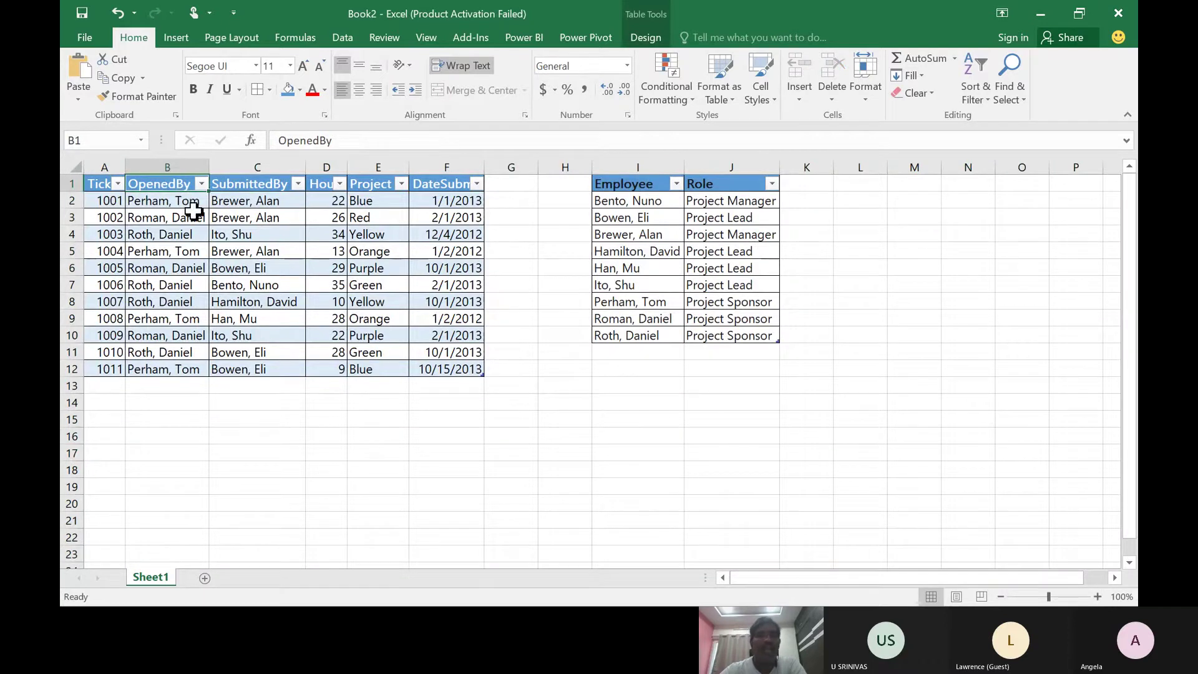
pyautogui.click(181, 201)
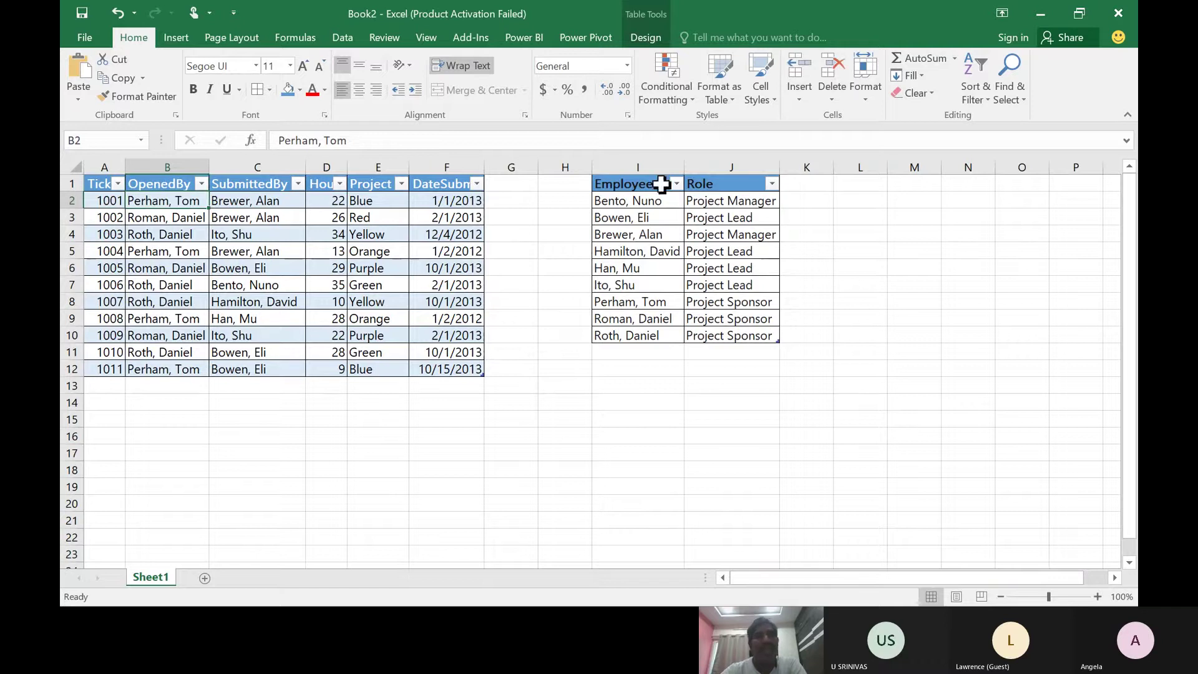
pyautogui.click(642, 185)
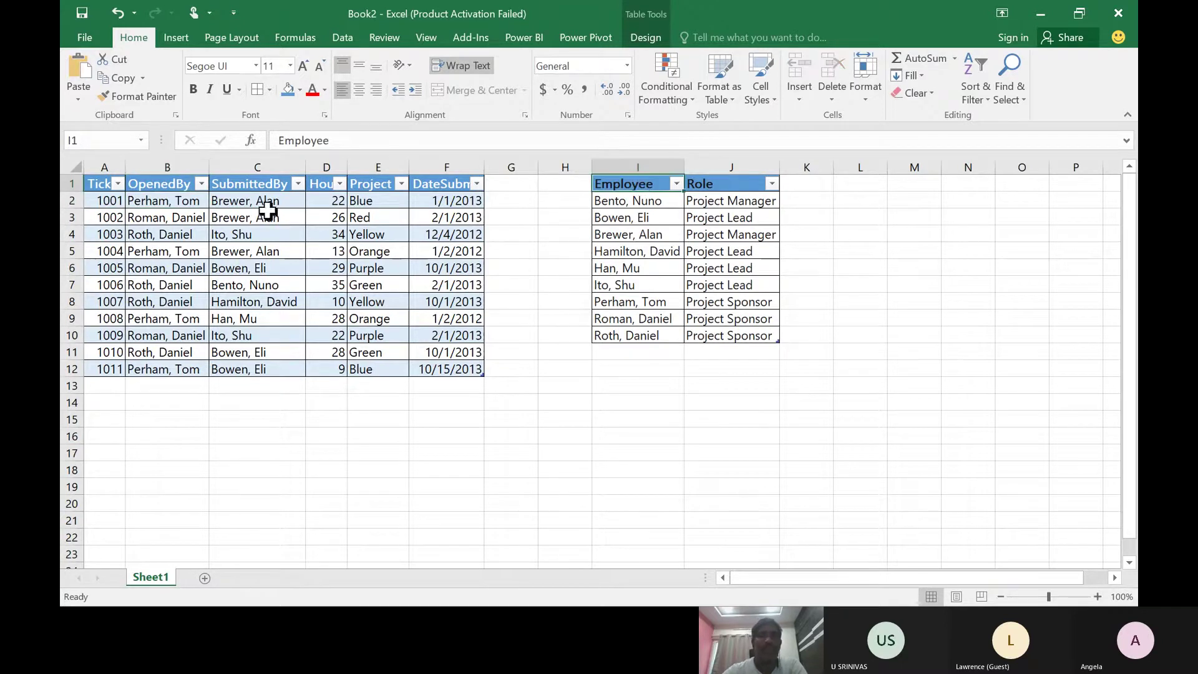
pyautogui.click(249, 184)
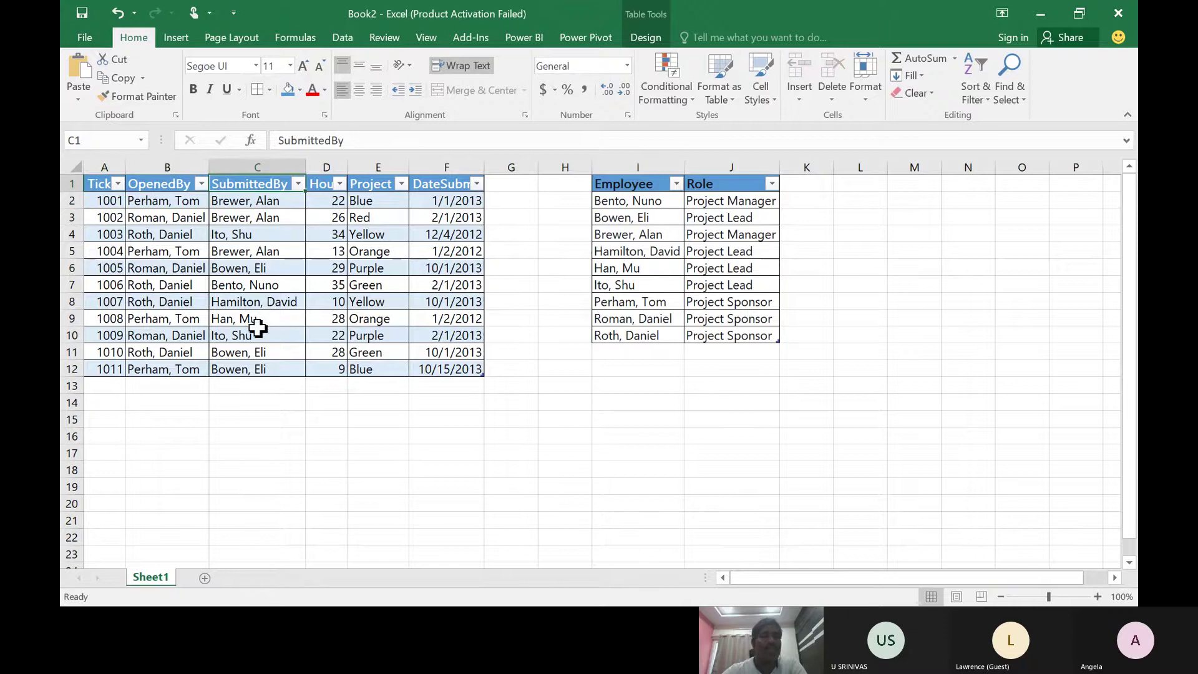
pyautogui.click(642, 189)
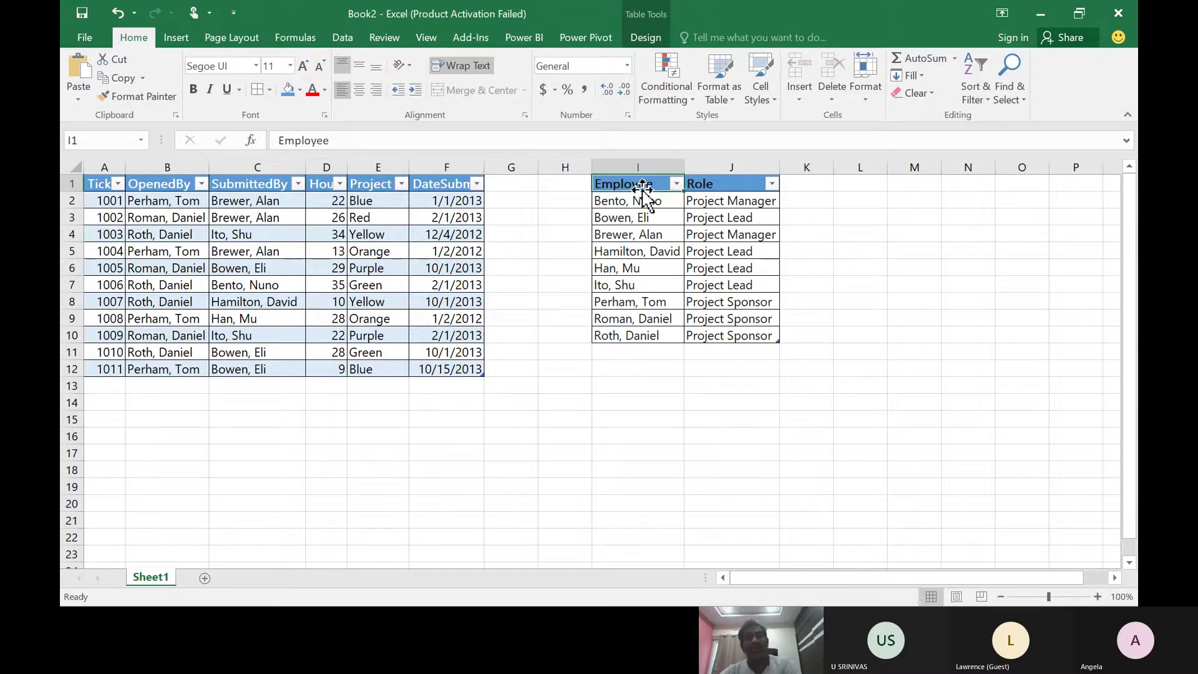
# - Draw a freeform curve about 5.18" wide and 0.82" high from the end of the Employee column to the SubmittedBy column
pyautogui.click(174, 39)
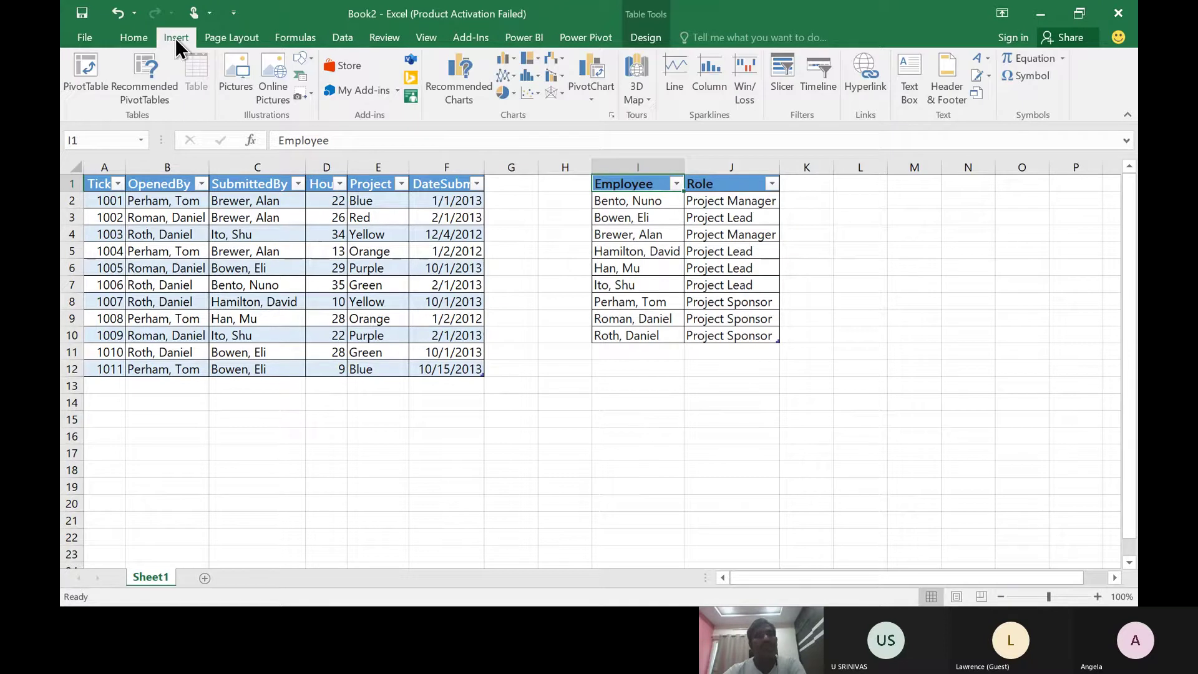
pyautogui.click(311, 59)
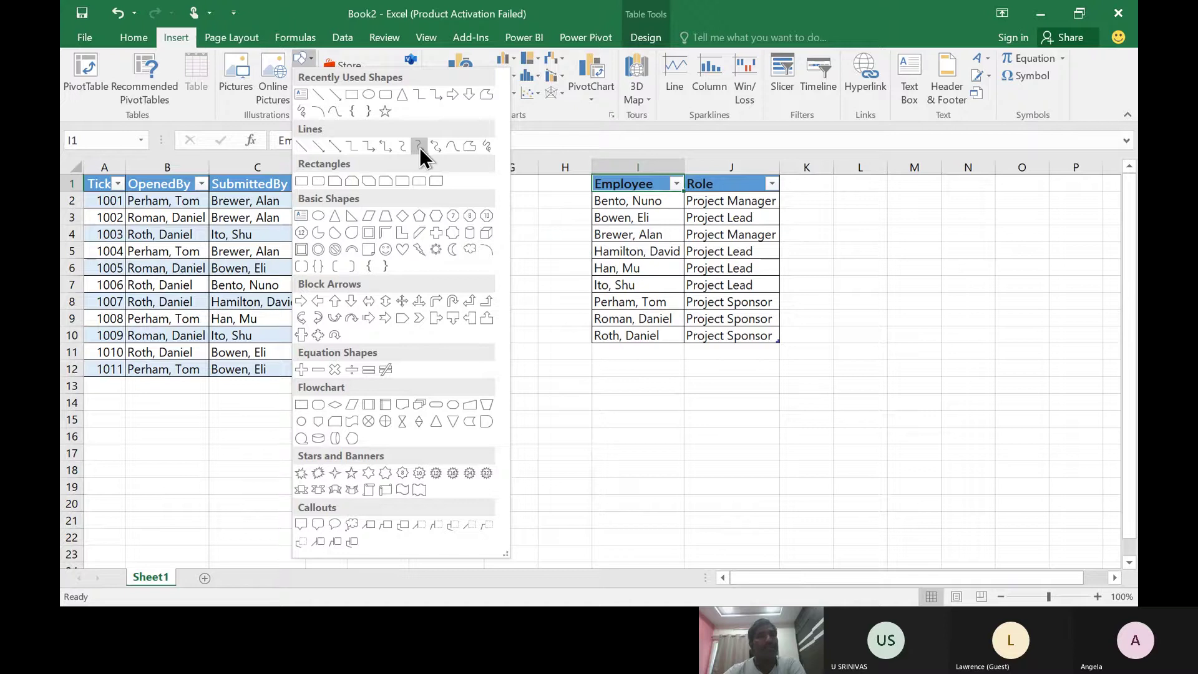
pyautogui.click(458, 146)
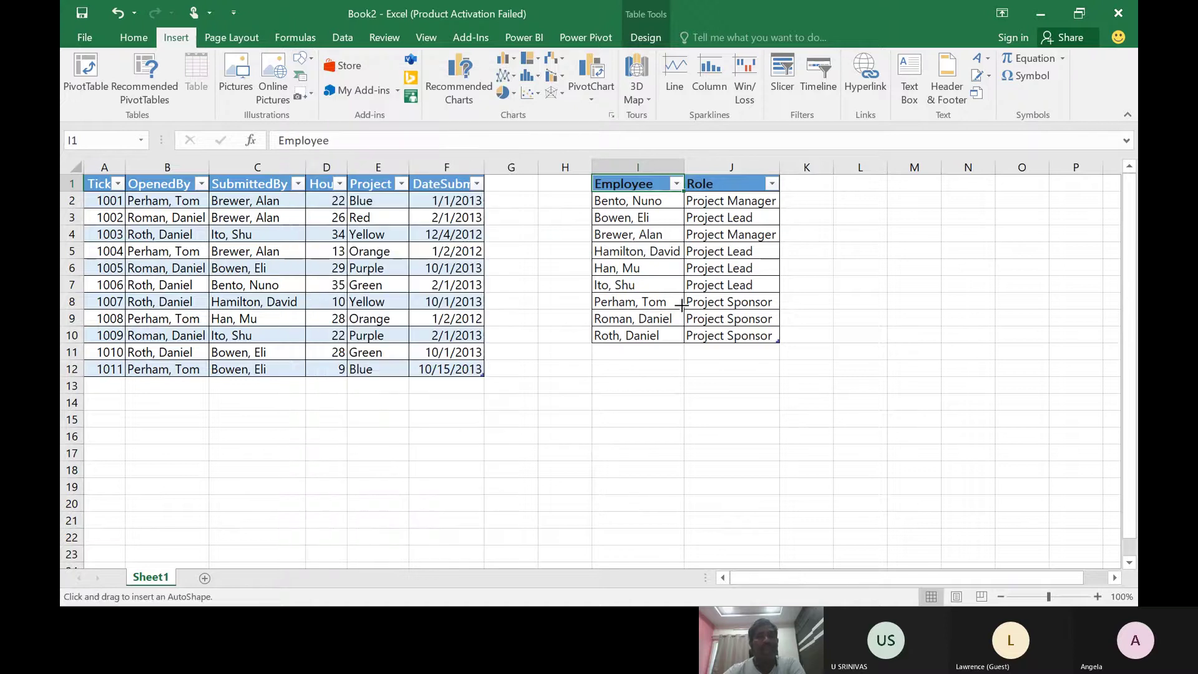
pyautogui.click(636, 342)
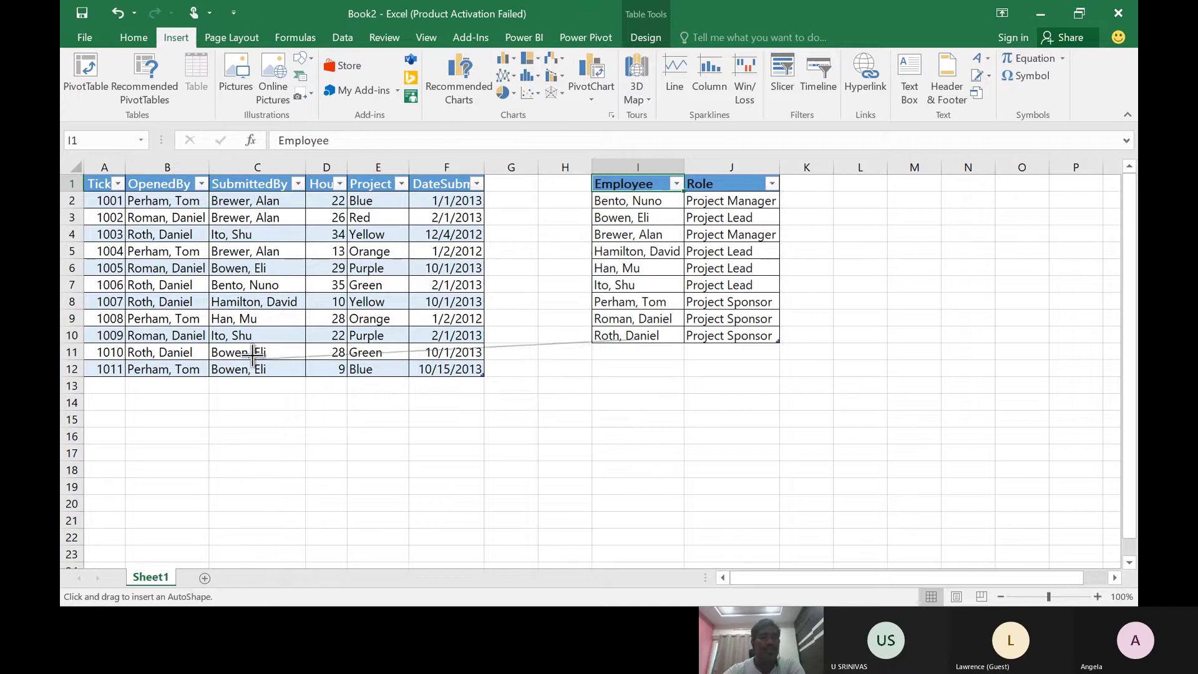
pyautogui.click(246, 309)
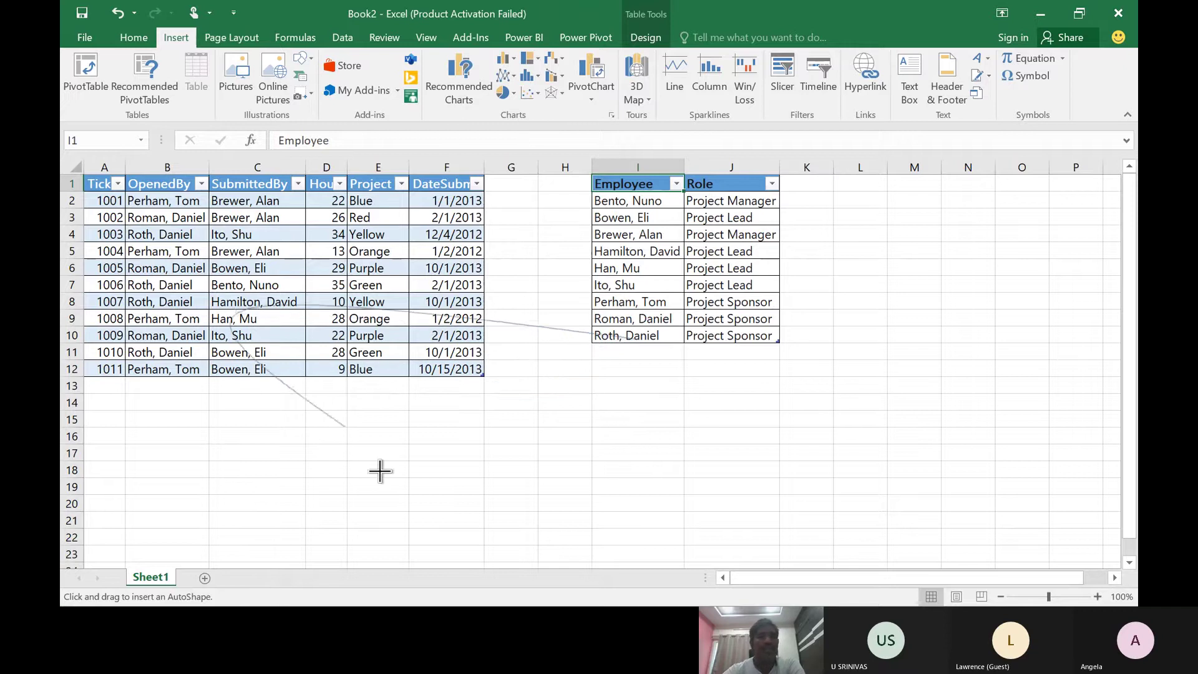
pyautogui.click(259, 373)
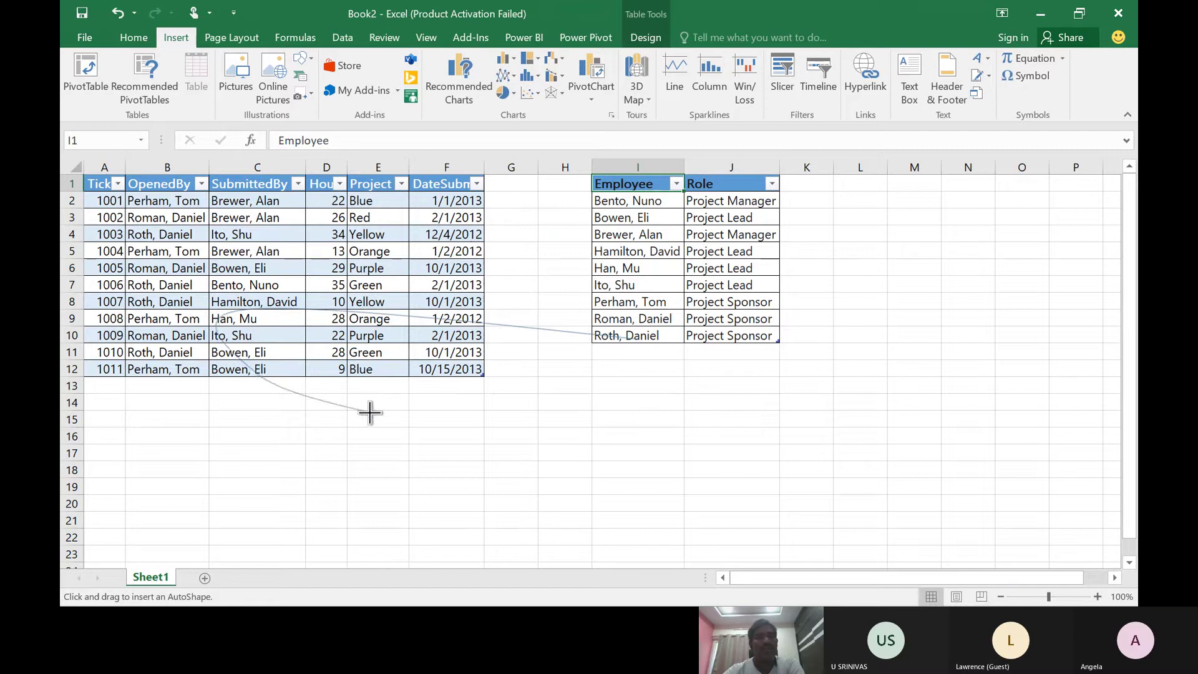
pyautogui.doubleClick(263, 353)
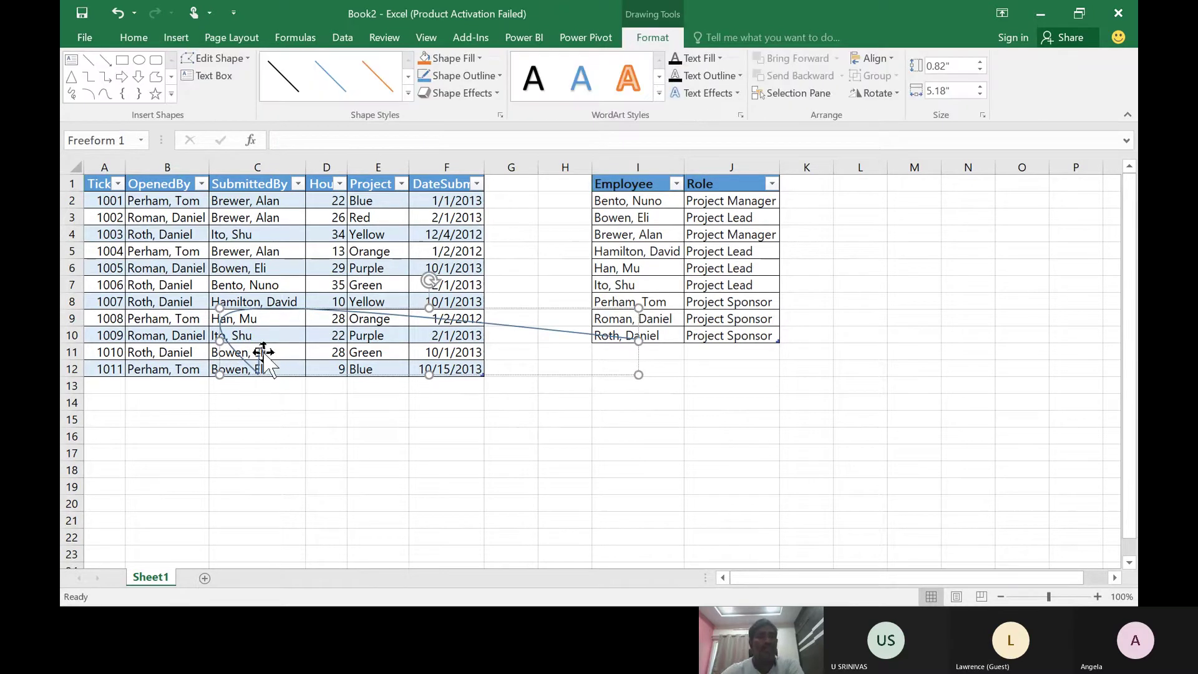
pyautogui.click(345, 448)
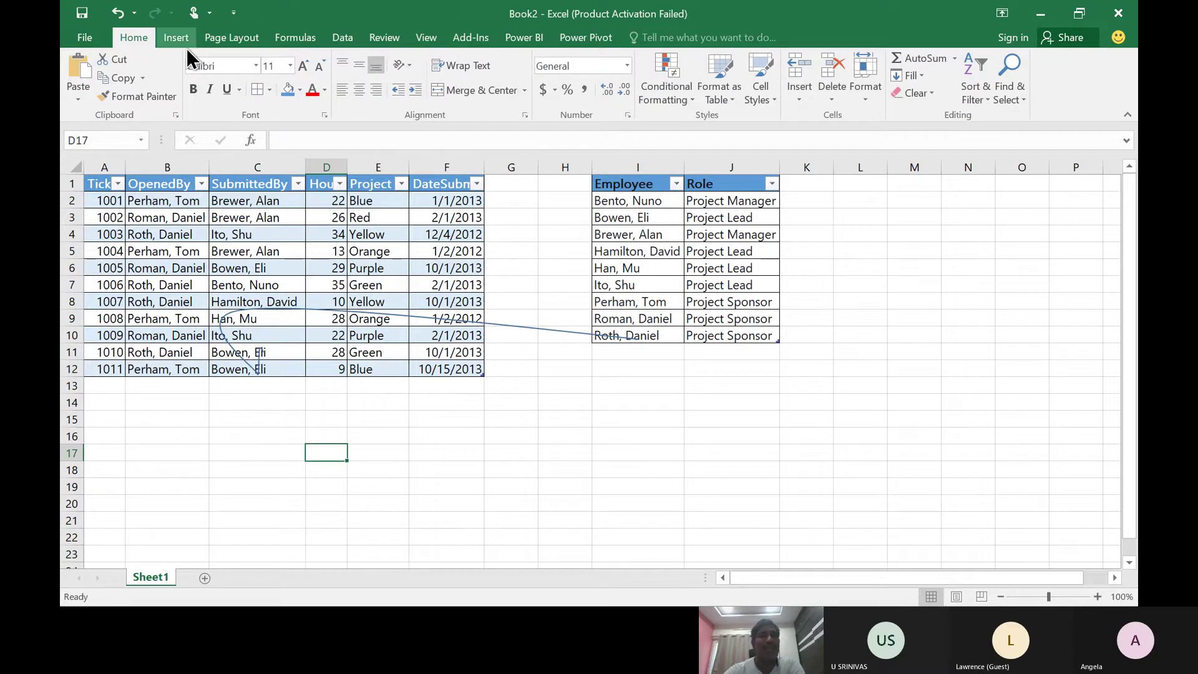
# - Undo the freeform curve between the two tables
pyautogui.click(482, 484)
pyautogui.hotkey('ctrl', 'z')
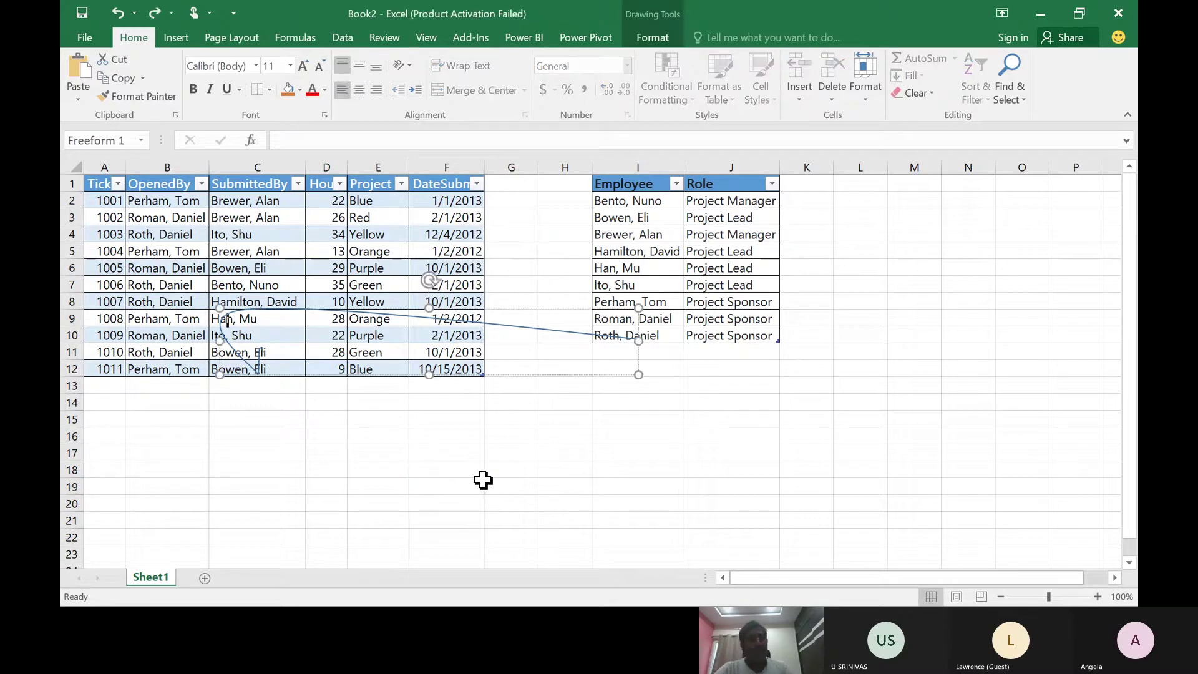
pyautogui.hotkey('ctrl', 'z')
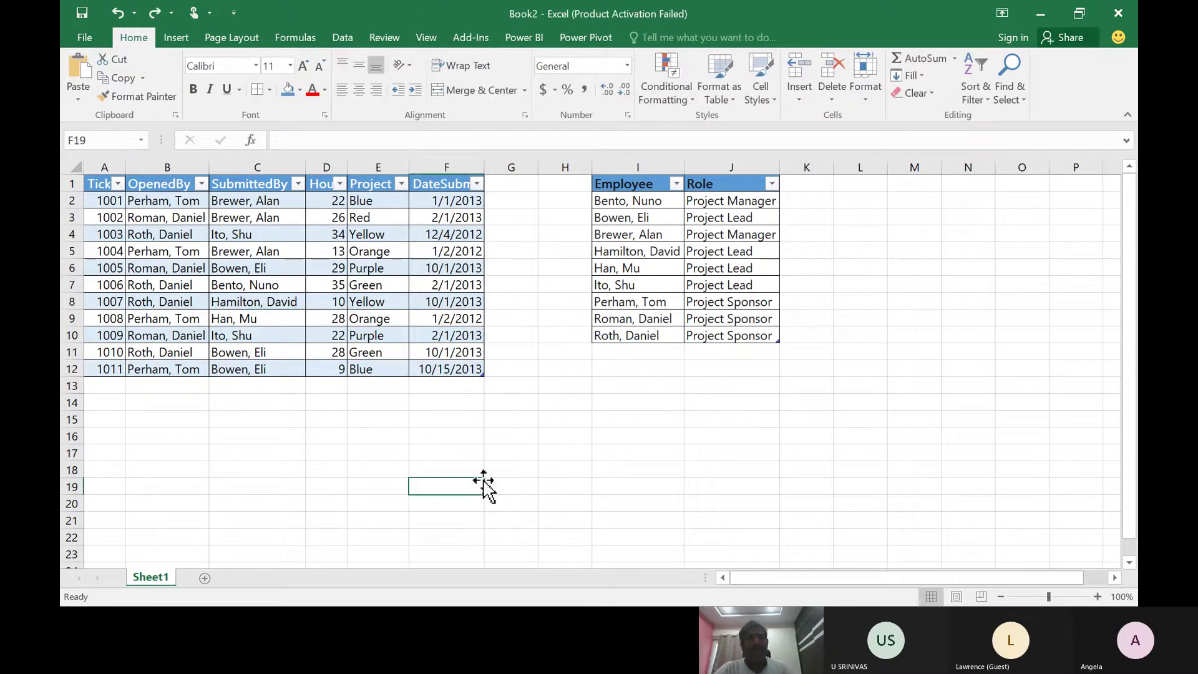
# - Fill the SubmittedBy column, C1:C12, with standard yellow
pyautogui.click(257, 182)
pyautogui.keyDown('shift'); pyautogui.click(253, 357); pyautogui.keyUp('shift')
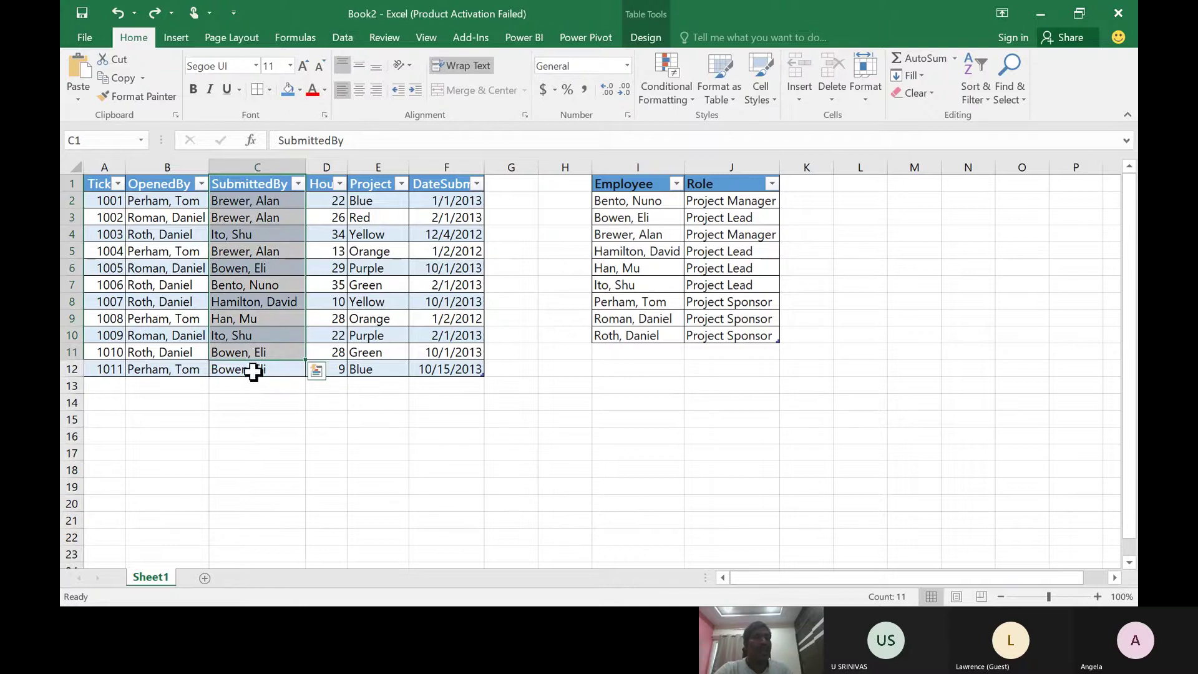
pyautogui.keyDown('shift'); pyautogui.click(252, 372); pyautogui.keyUp('shift')
pyautogui.click(302, 95)
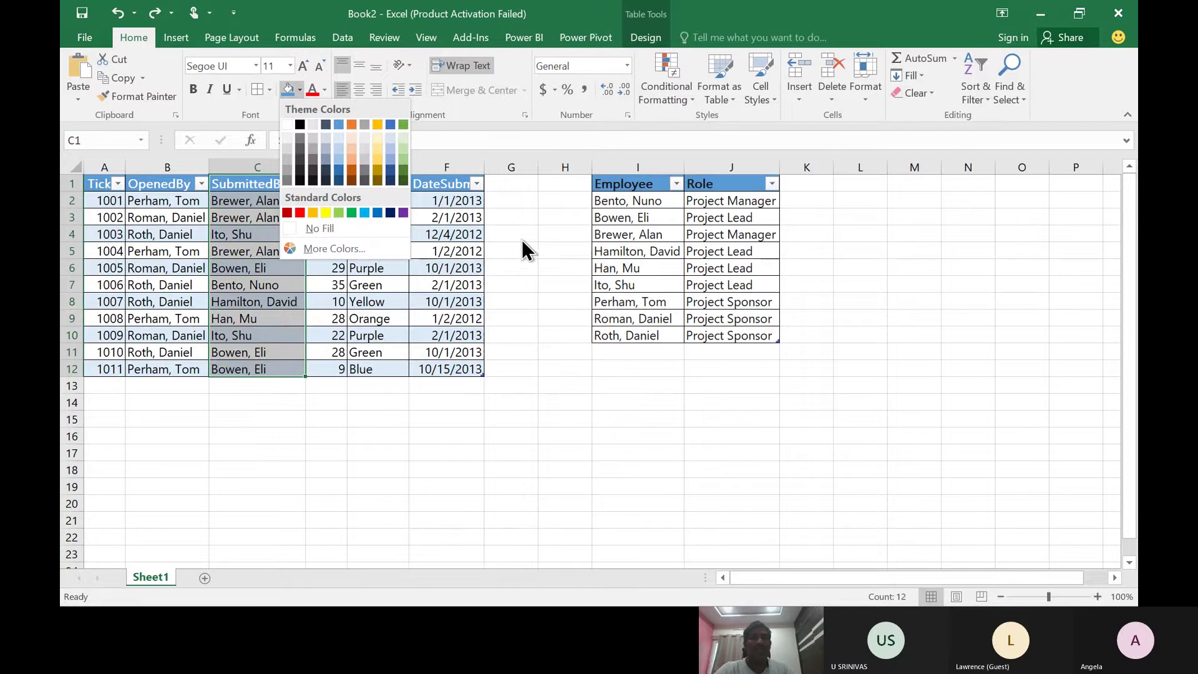
pyautogui.click(328, 214)
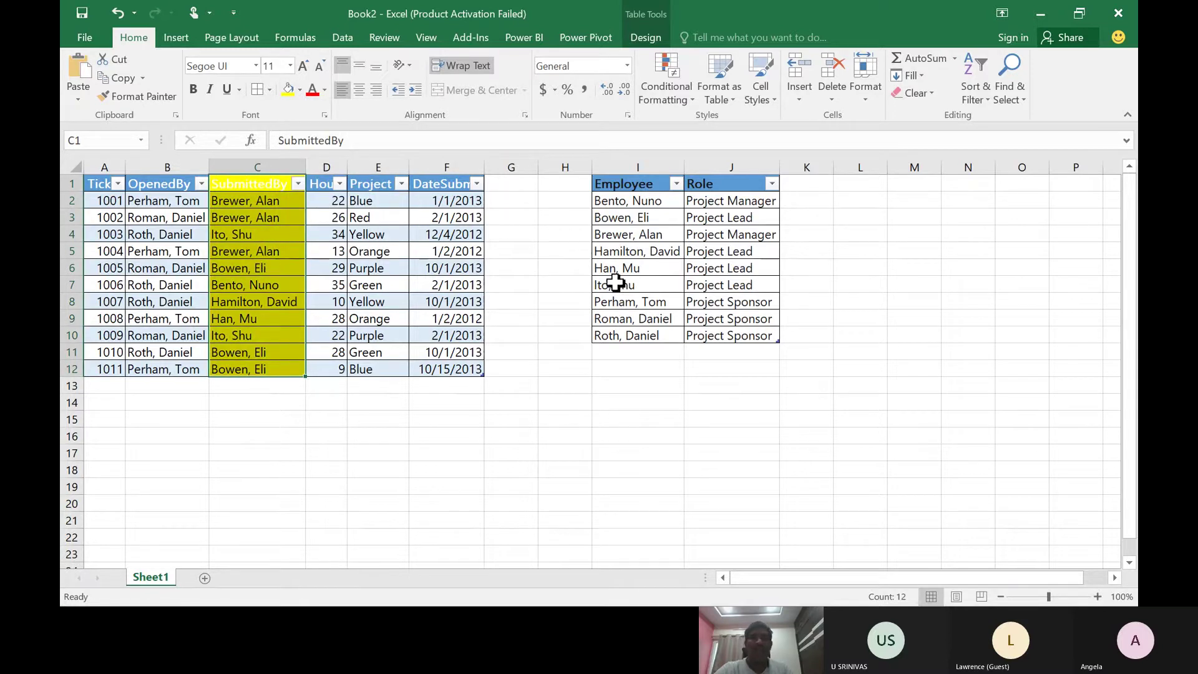
# - Fill the Employee column, I1:I10, with the same yellow
pyautogui.click(645, 187)
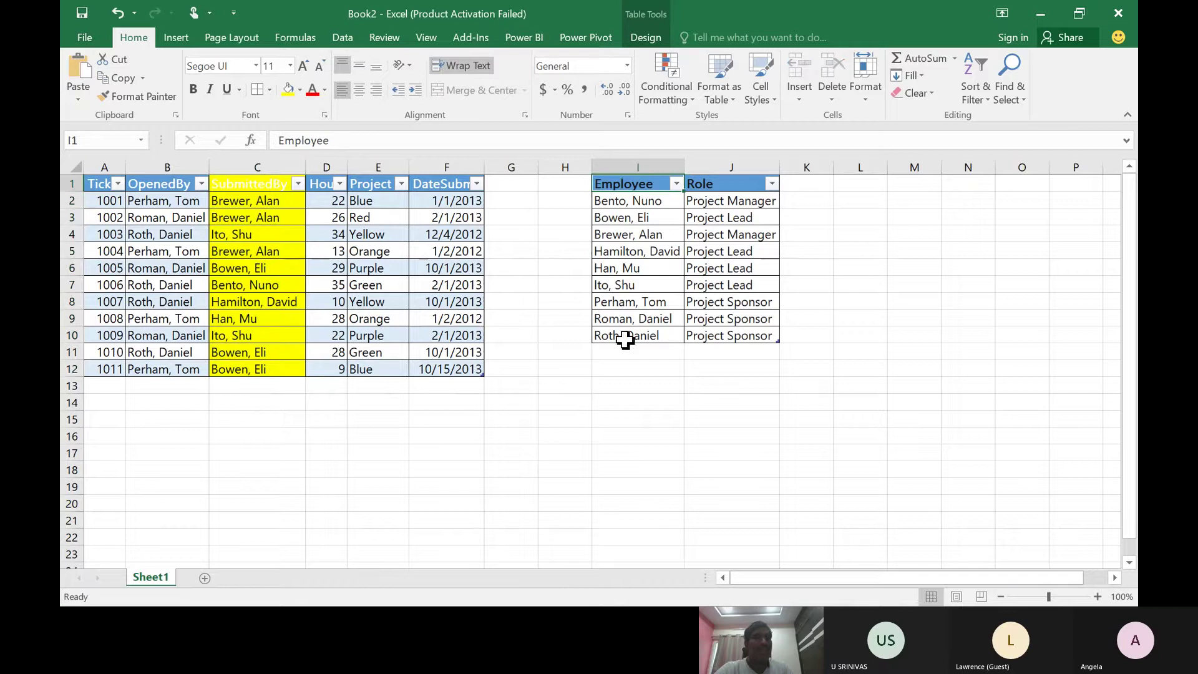
pyautogui.keyDown('shift'); pyautogui.click(626, 340); pyautogui.keyUp('shift')
pyautogui.click(289, 92)
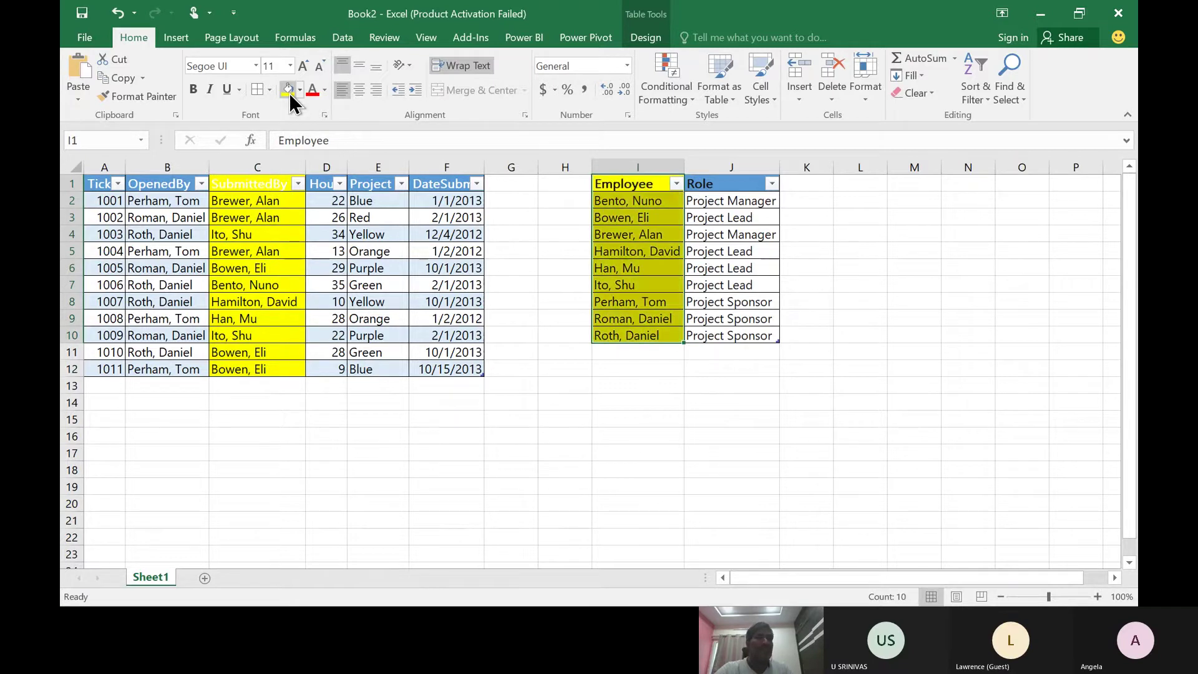
# - Fill the OpenedBy column, B1:B12, with the same yellow
pyautogui.click(166, 186)
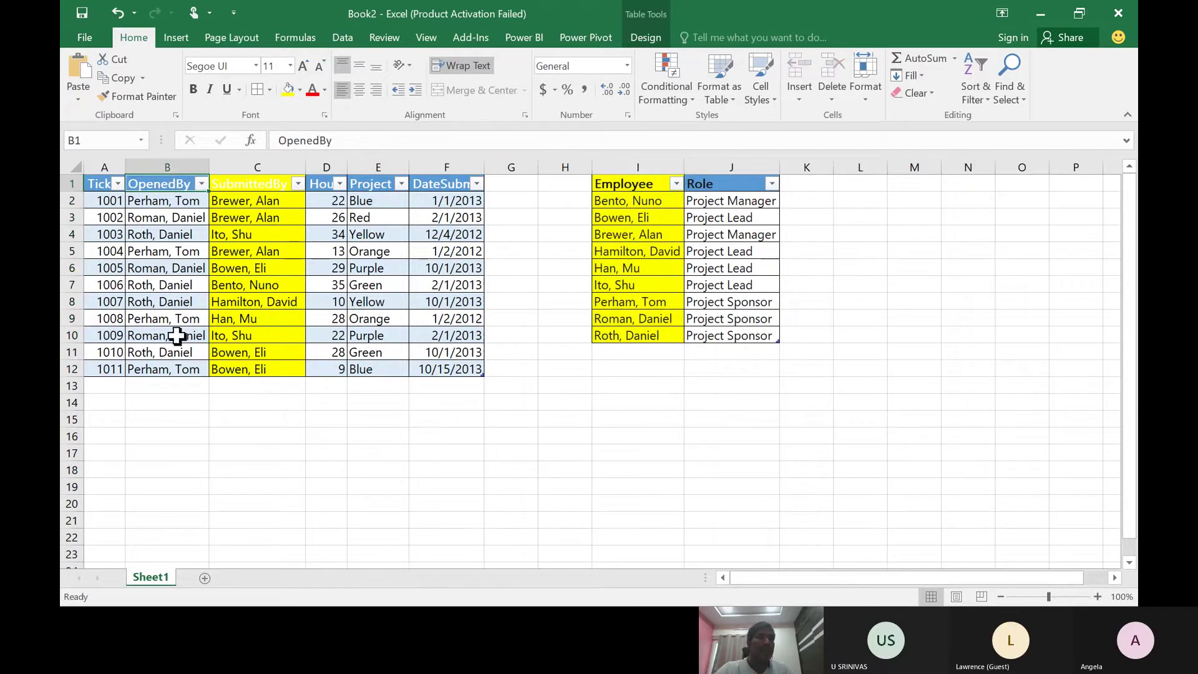
pyautogui.keyDown('shift'); pyautogui.click(165, 368); pyautogui.keyUp('shift')
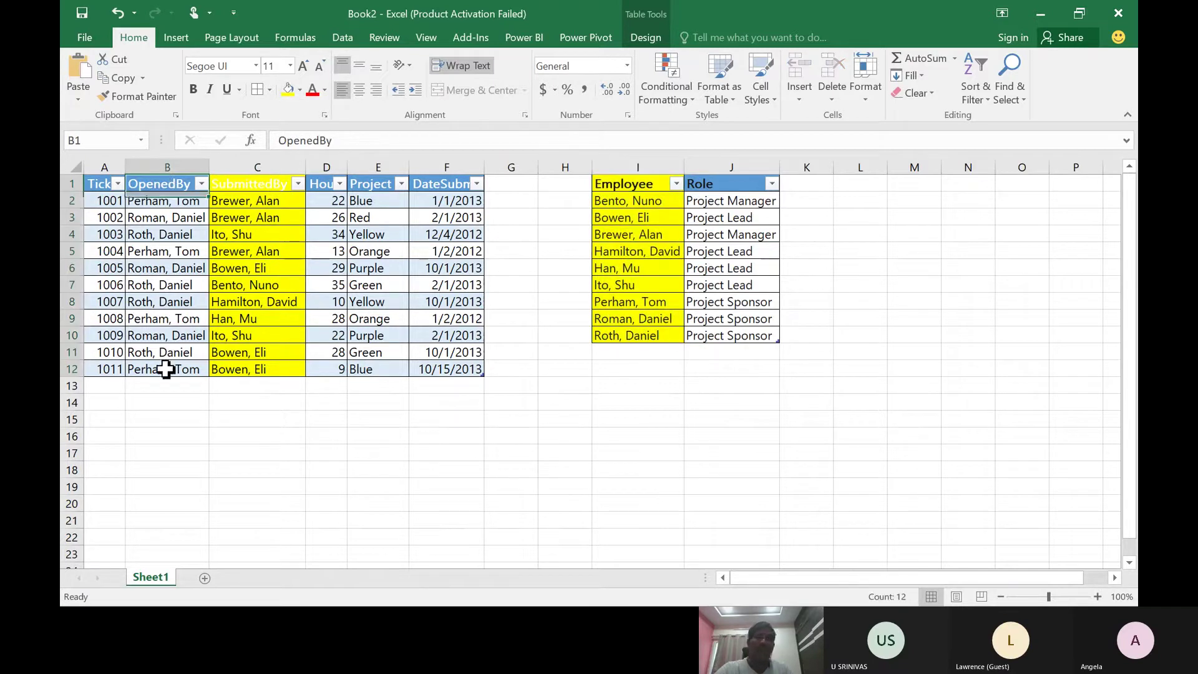
pyautogui.click(289, 89)
pyautogui.click(595, 451)
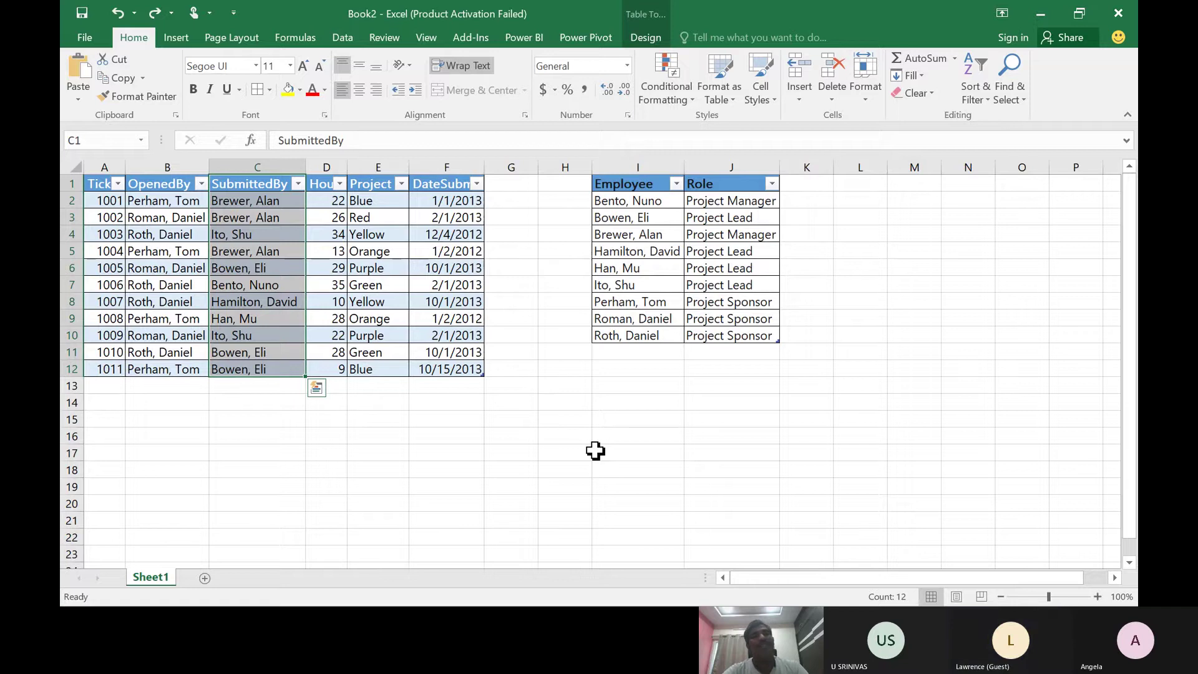
pyautogui.click(160, 200)
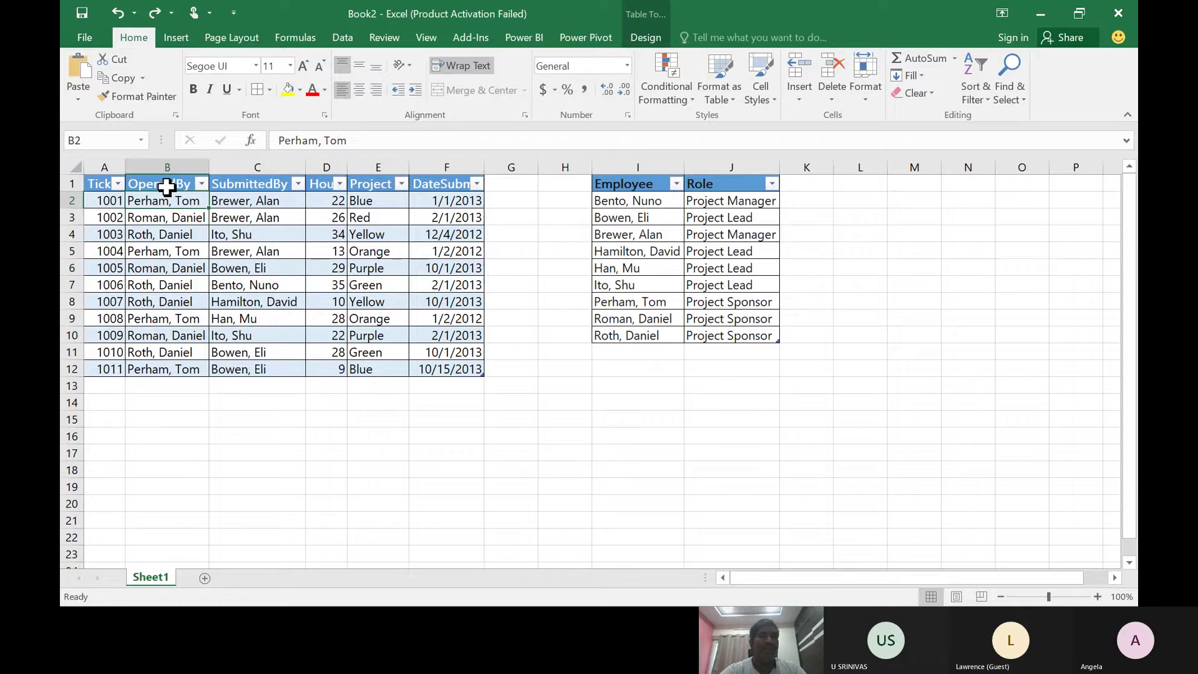
pyautogui.click(167, 187)
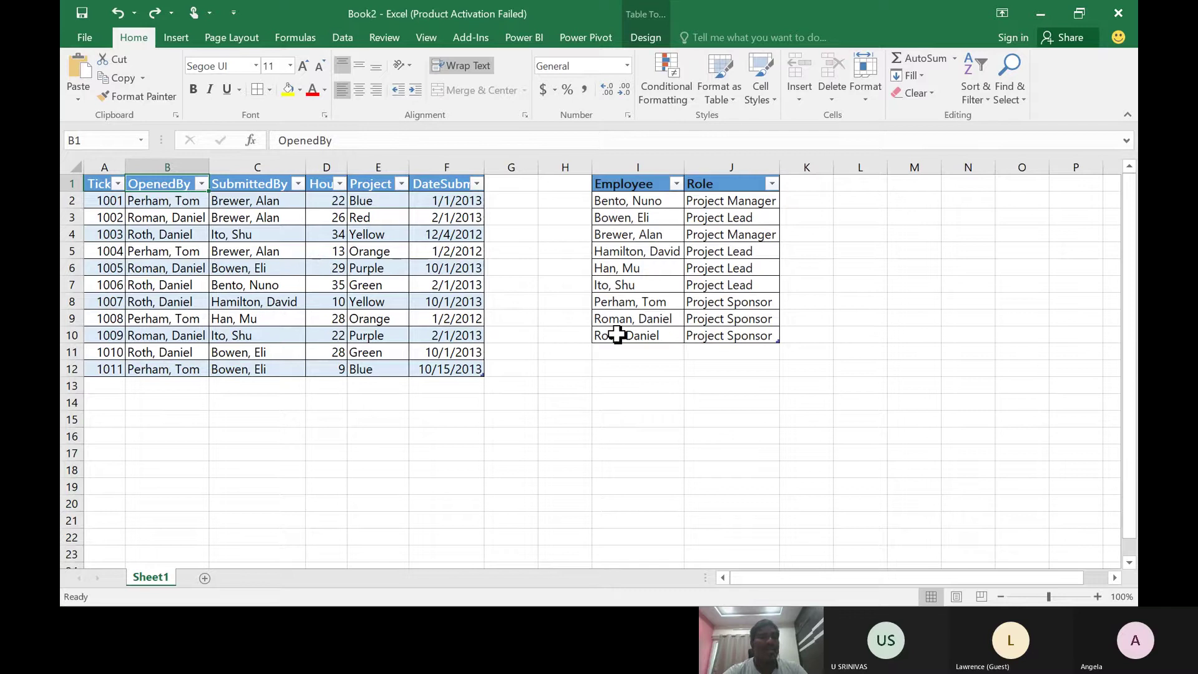
pyautogui.click(262, 202)
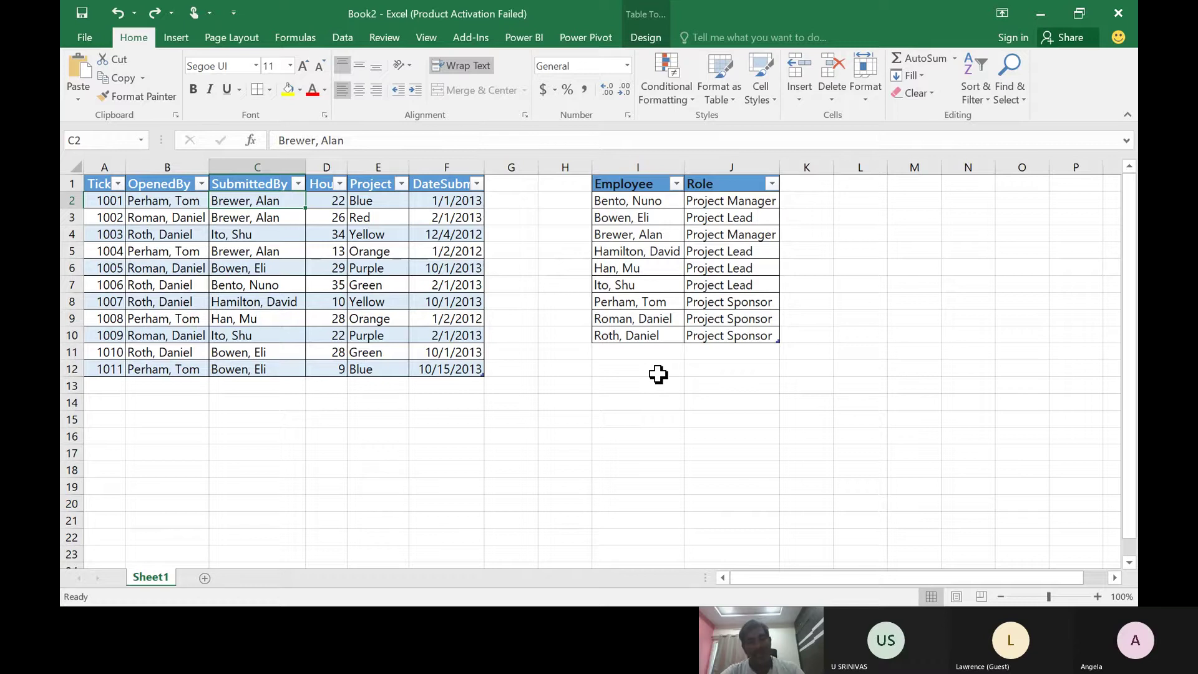
# - Save the workbook to the Desktop folder as Wrong Active Relationship in Excel Workbook format
pyautogui.hotkey('ctrl', 's')
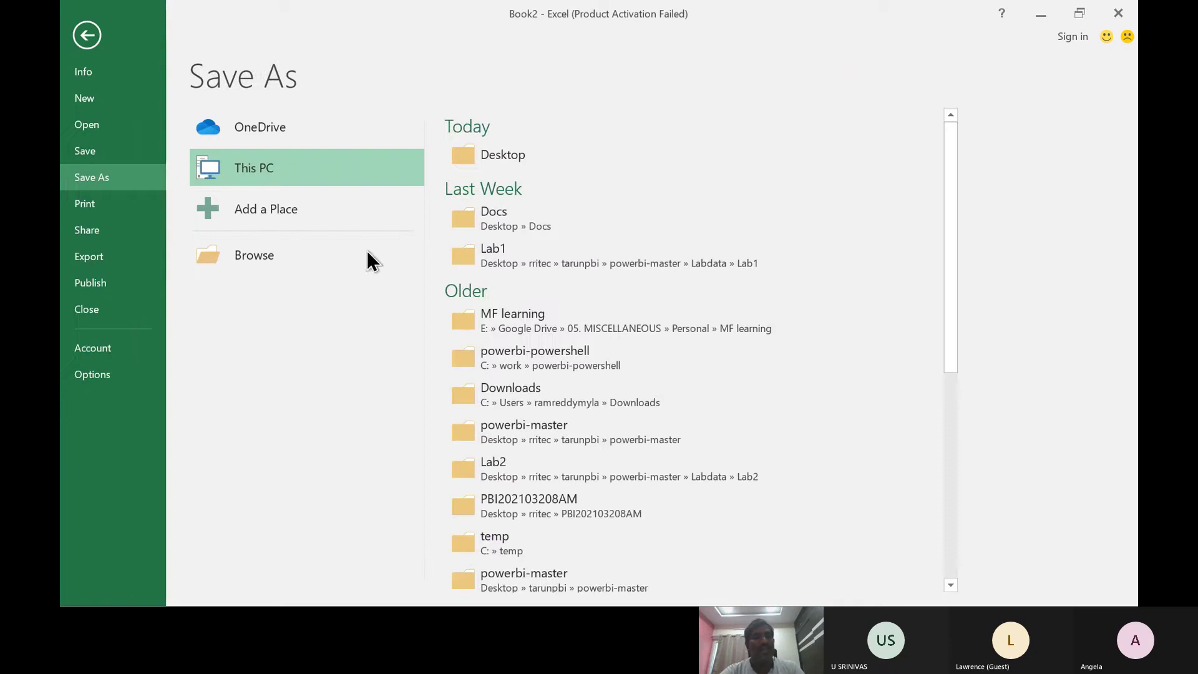
pyautogui.click(524, 157)
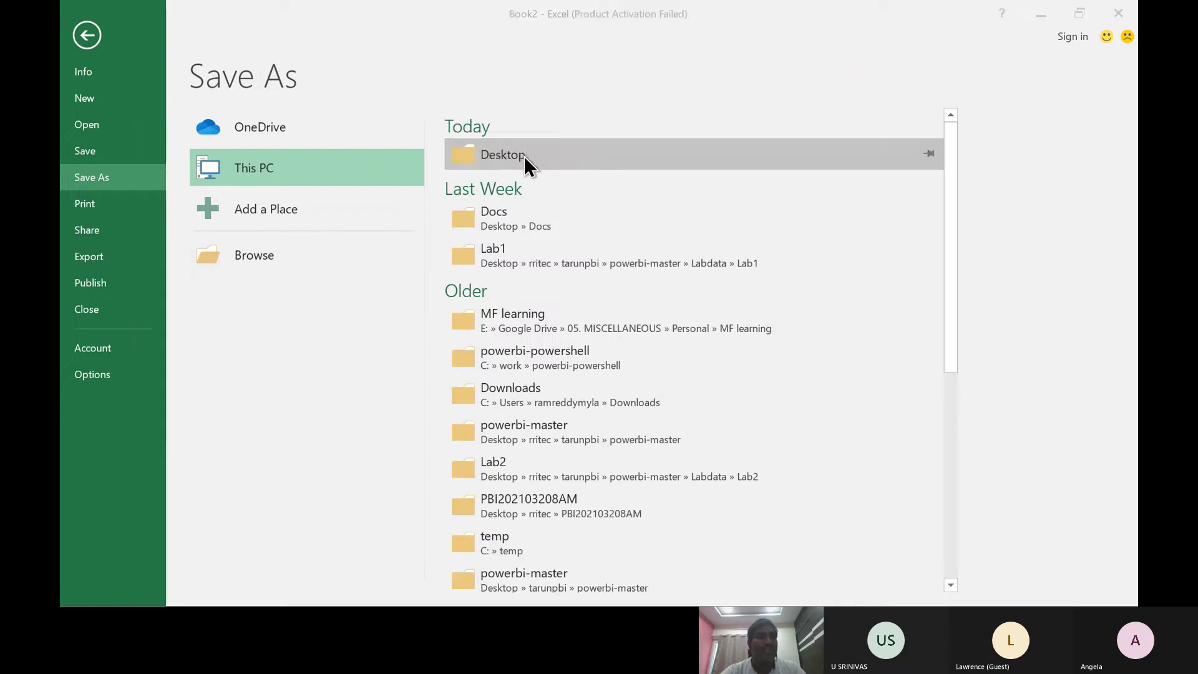
pyautogui.write('W')
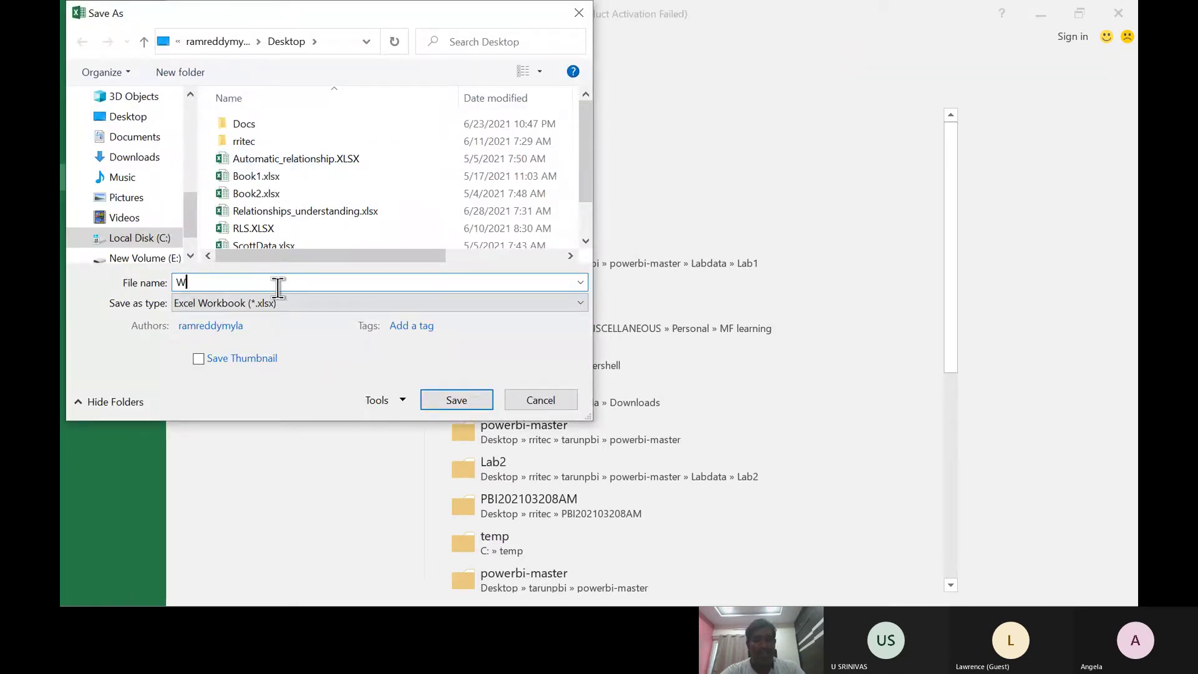
pyautogui.write('rong Active Re')
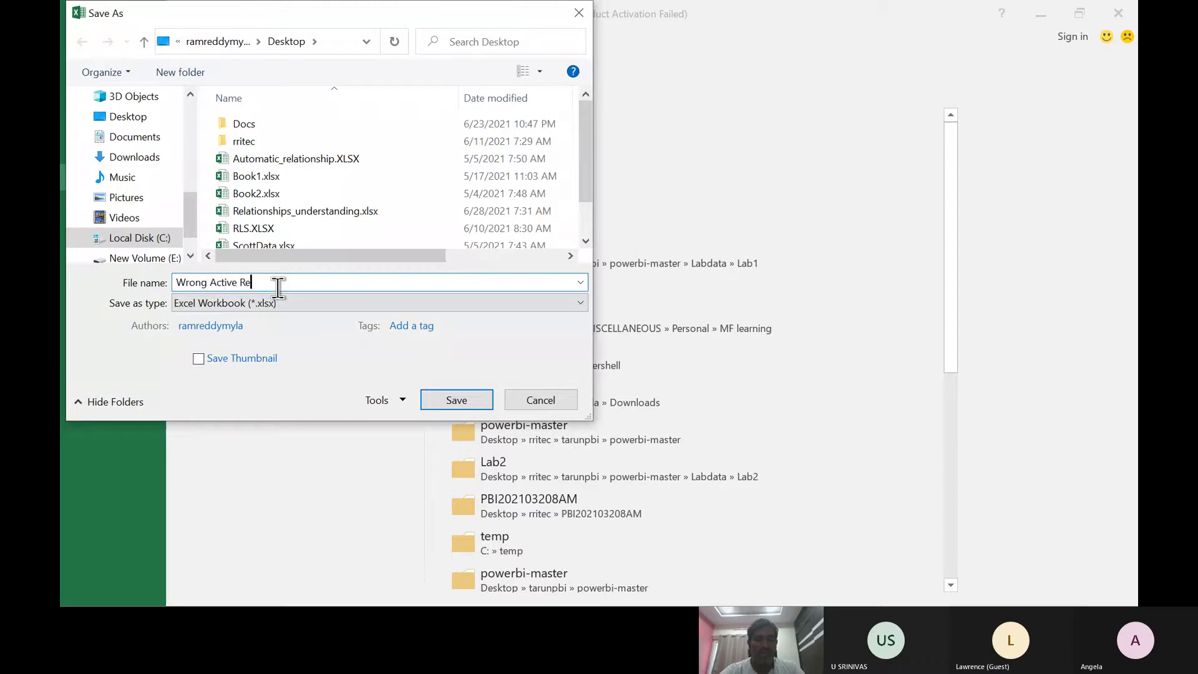
pyautogui.write('lation')
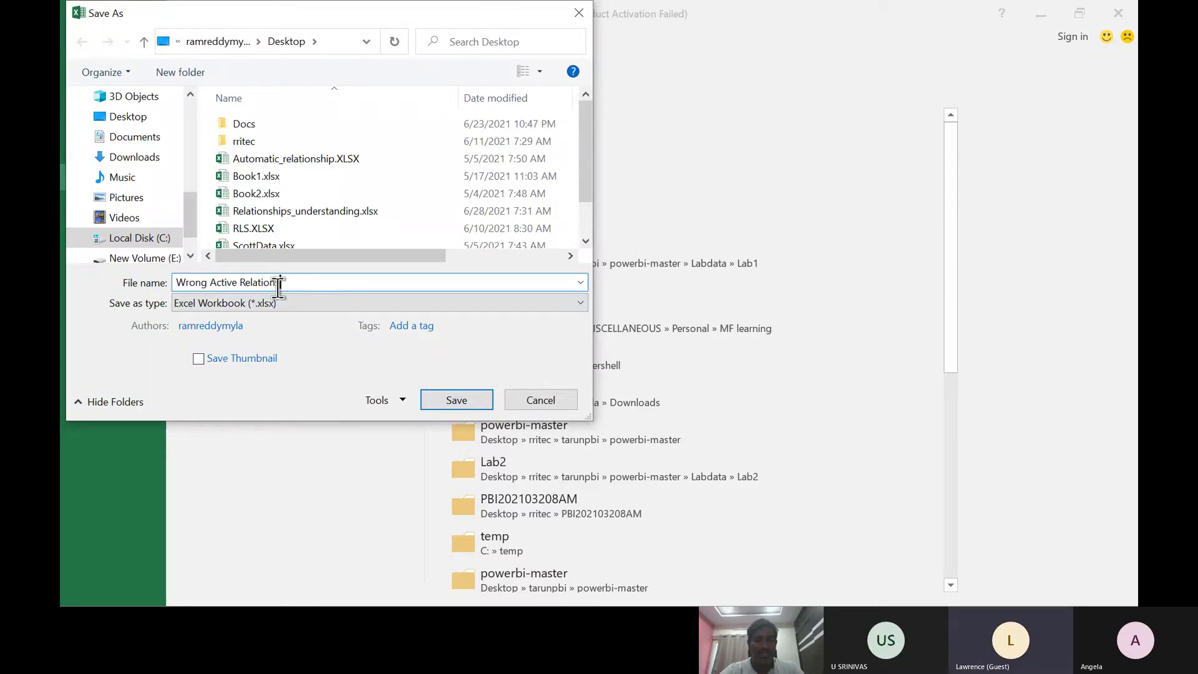
pyautogui.write('ship')
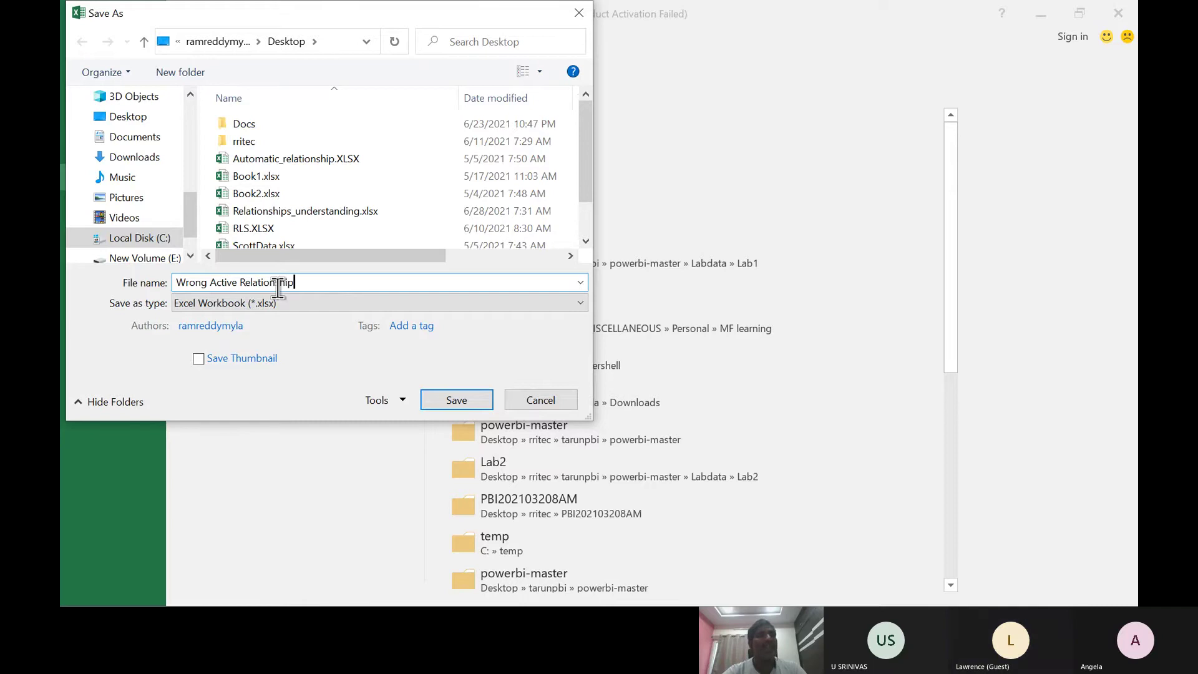
pyautogui.press('Return')
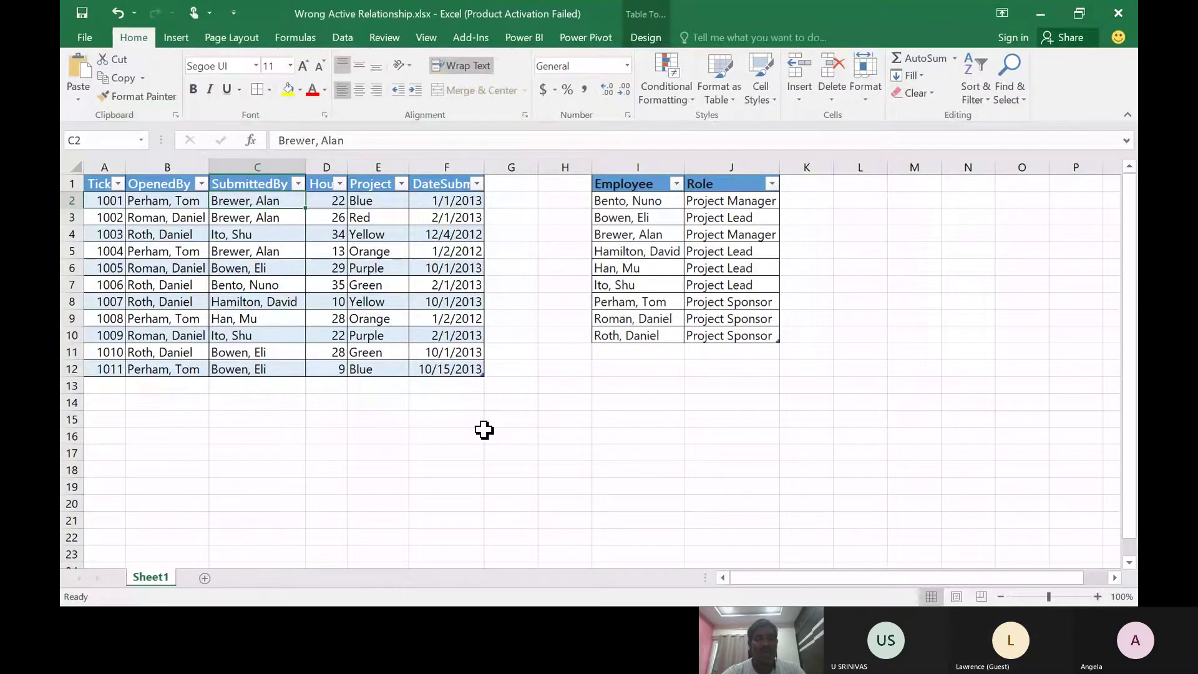
pyautogui.click(482, 430)
# - Switch to Power BI Desktop and start a new report, discarding the changes in the current one
pyautogui.hotkey('alt', 'Tab')
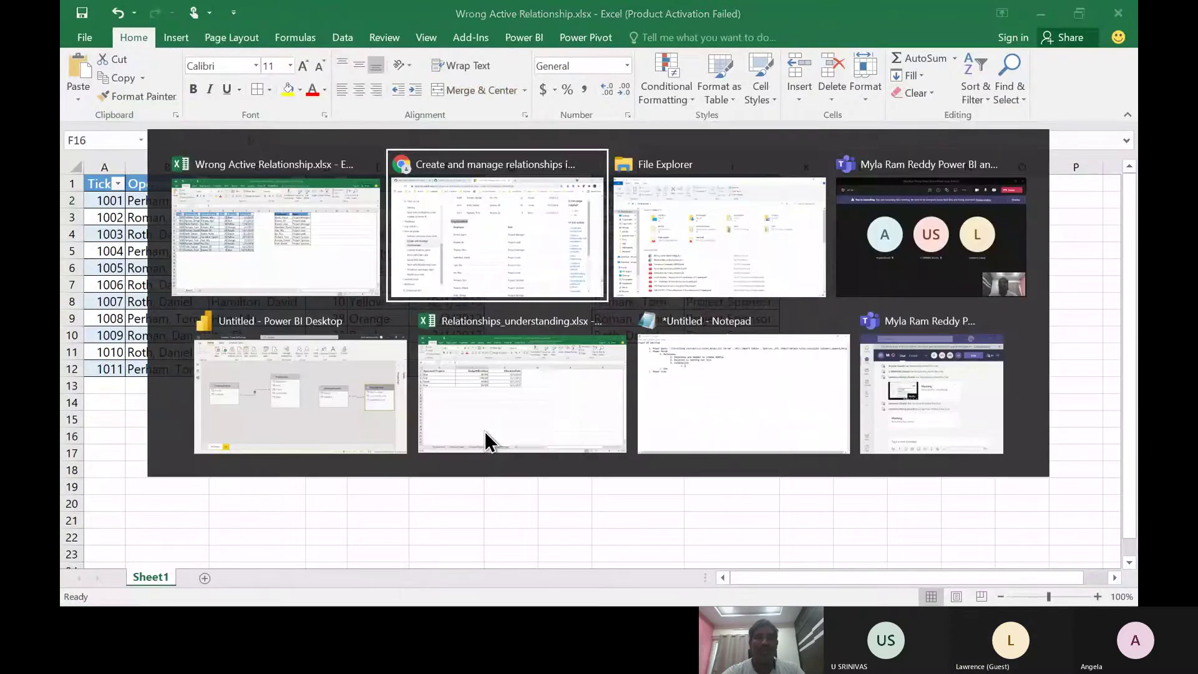
pyautogui.hotkey('alt', 'Tab')
pyautogui.hotkey('alt', 'Tab')
pyautogui.hotkey('alt', 'Tab')
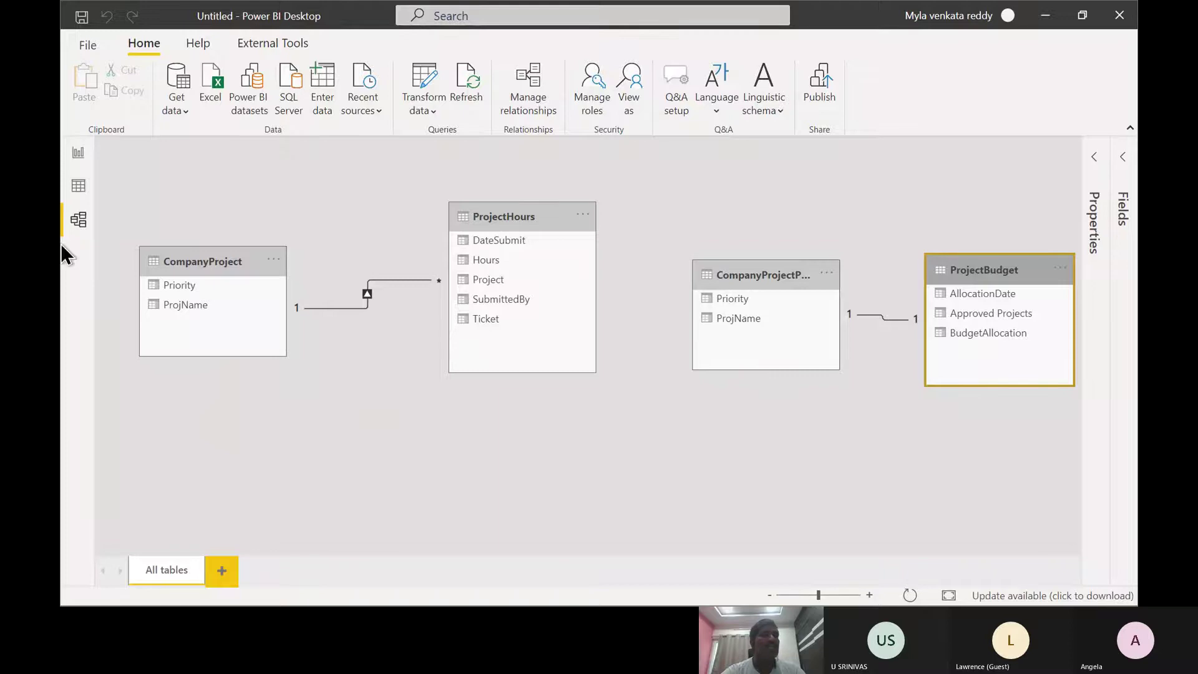
pyautogui.click(89, 44)
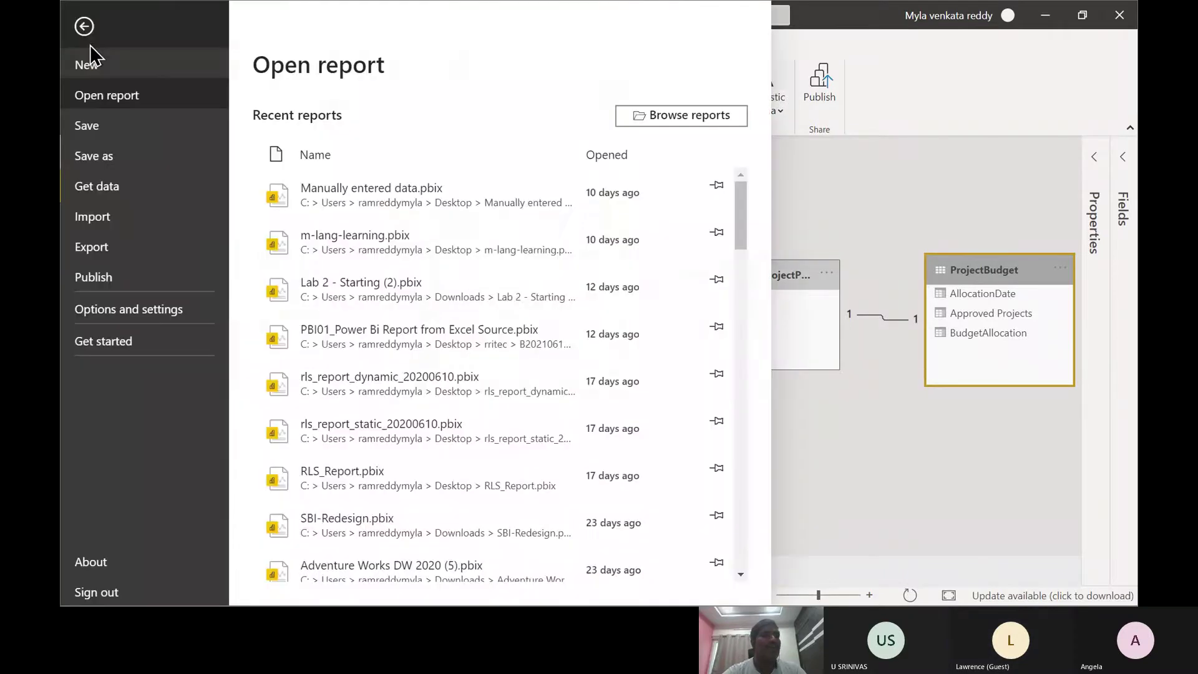
pyautogui.click(94, 72)
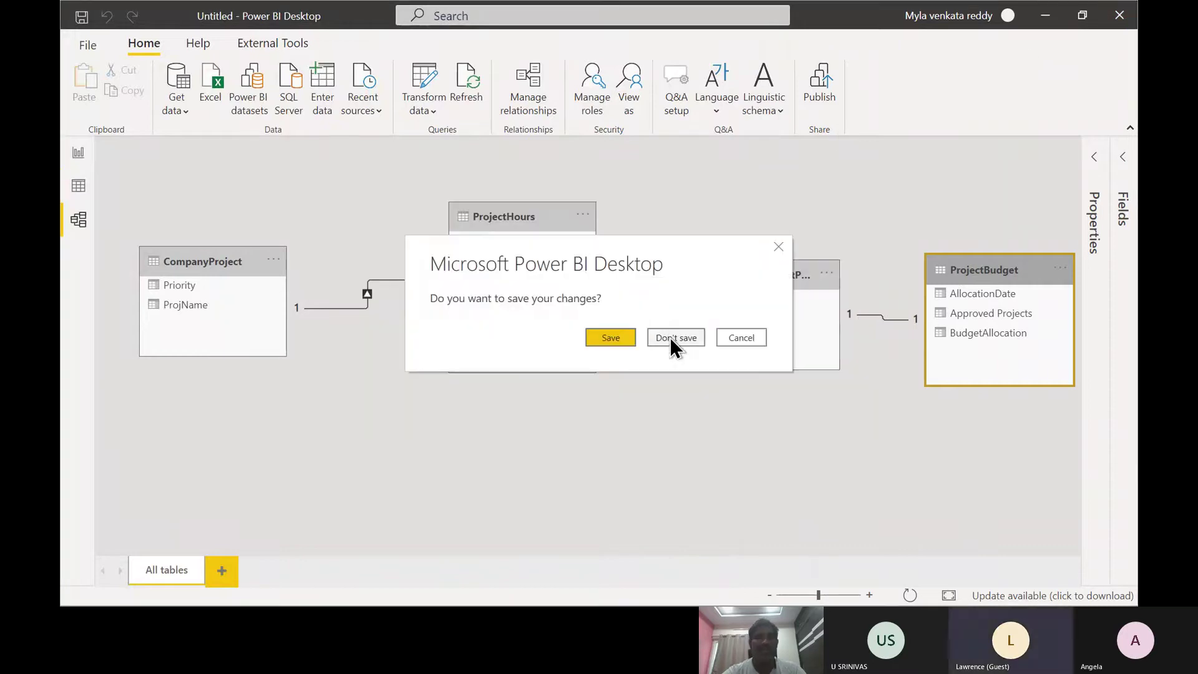
pyautogui.click(669, 338)
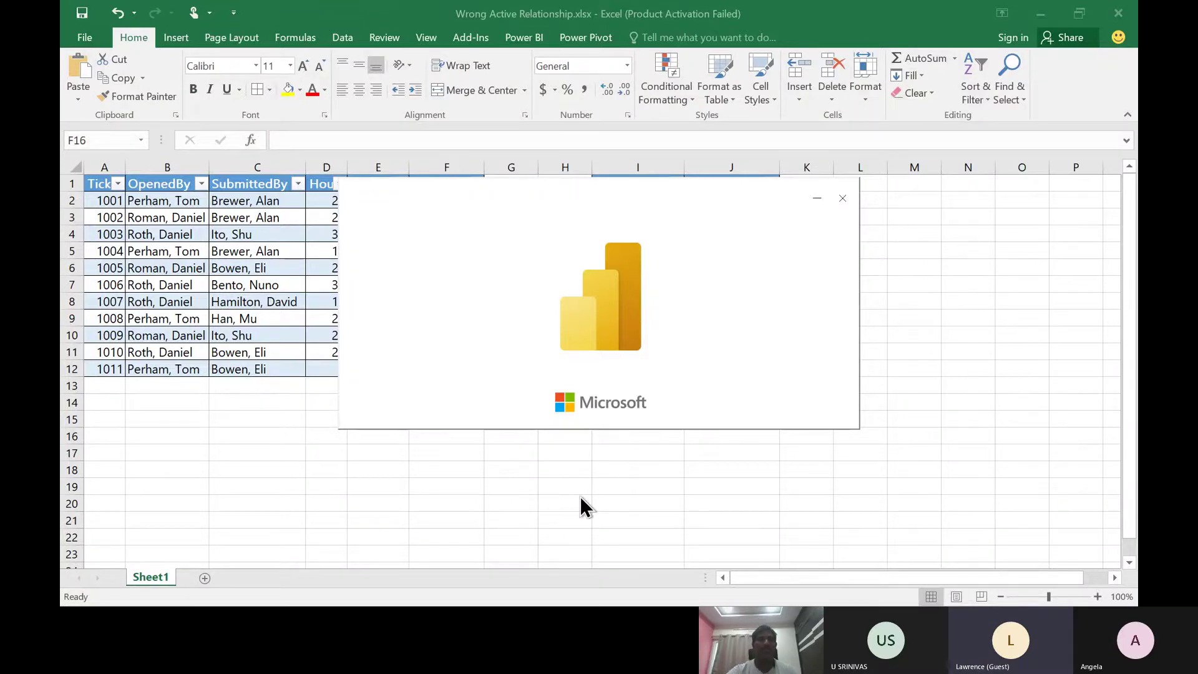
# - Examine the participant list of the Teams meeting and return to the Excel workbook
pyautogui.hotkey('alt', 'Tab')
pyautogui.hotkey('alt', 'Tab')
pyautogui.hotkey('alt', 'Tab')
pyautogui.hotkey('alt', 'Tab')
pyautogui.hotkey('alt', 'Tab')
pyautogui.hotkey('alt', 'Tab')
pyautogui.hotkey('alt', 'Tab')
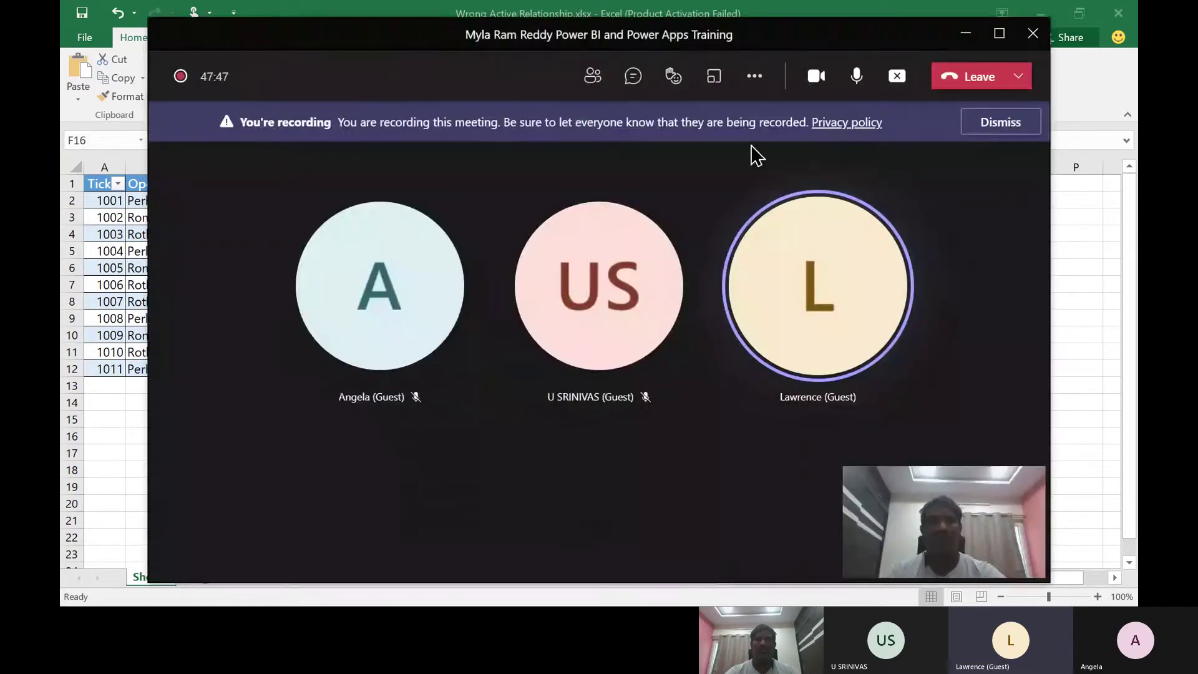
pyautogui.click(594, 76)
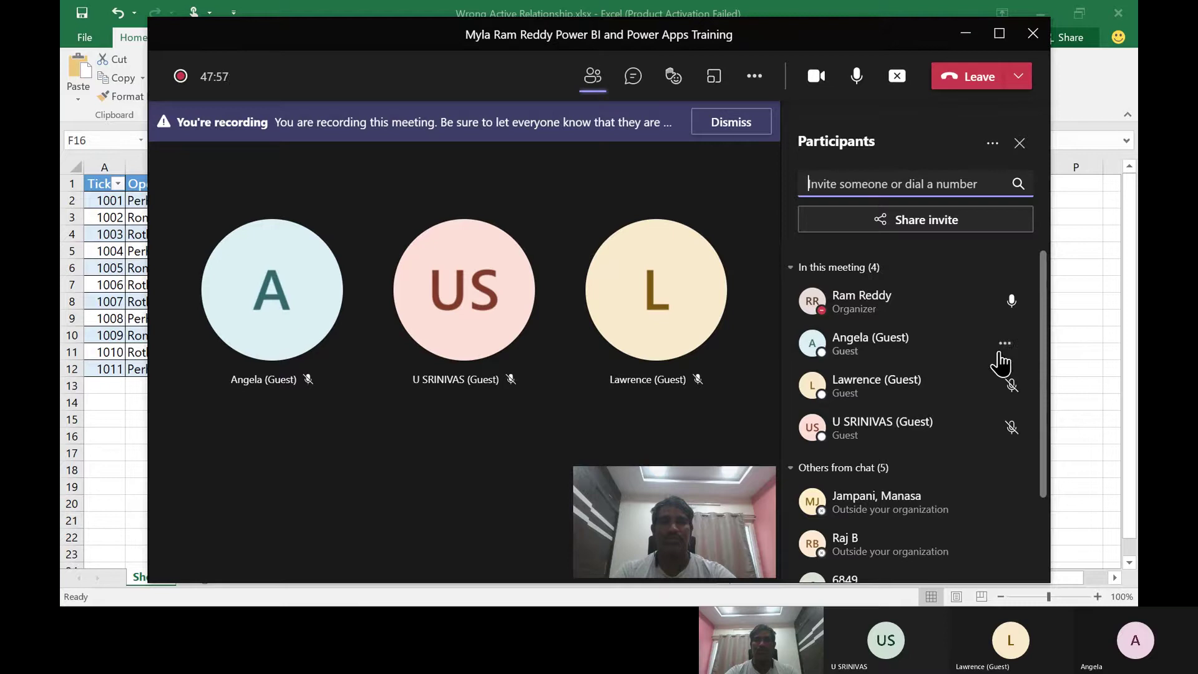
pyautogui.moveTo(1004, 552)
pyautogui.hotkey('alt', 'Tab')
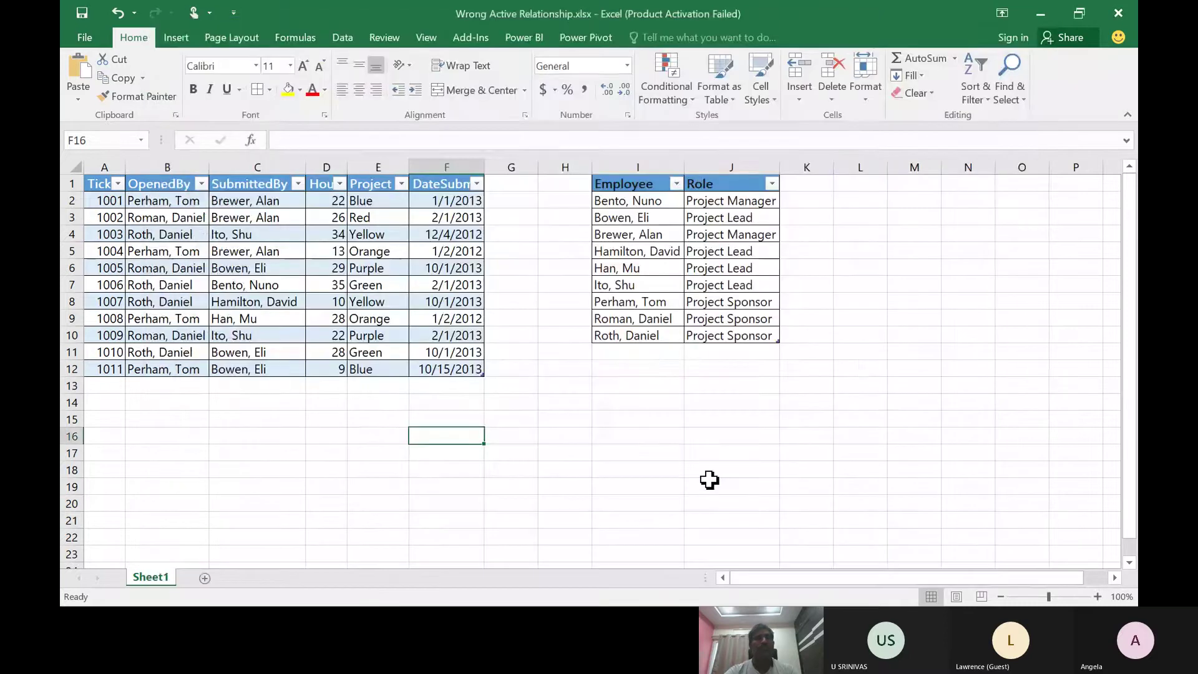
pyautogui.click(710, 480)
pyautogui.click(533, 482)
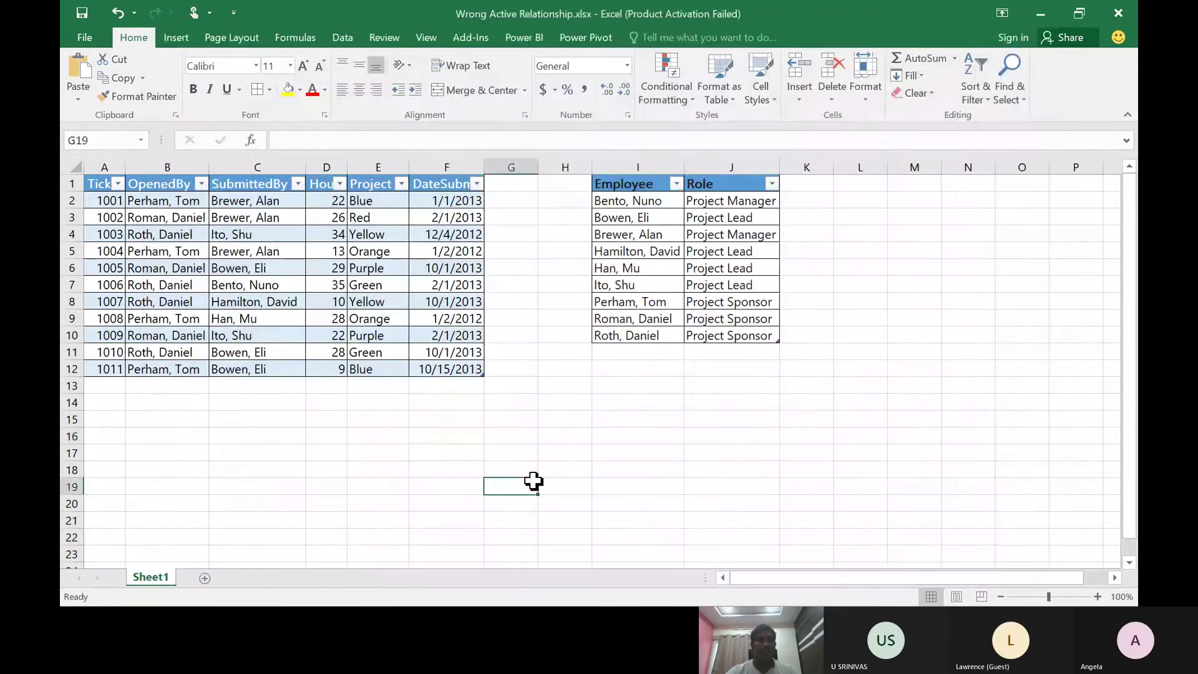
# - In Power BI Desktop, load the EmployeeRole and ProjectTickets tables from Wrong Active Relationship.xlsx and show them in the Model view
pyautogui.hotkey('alt', 'Tab')
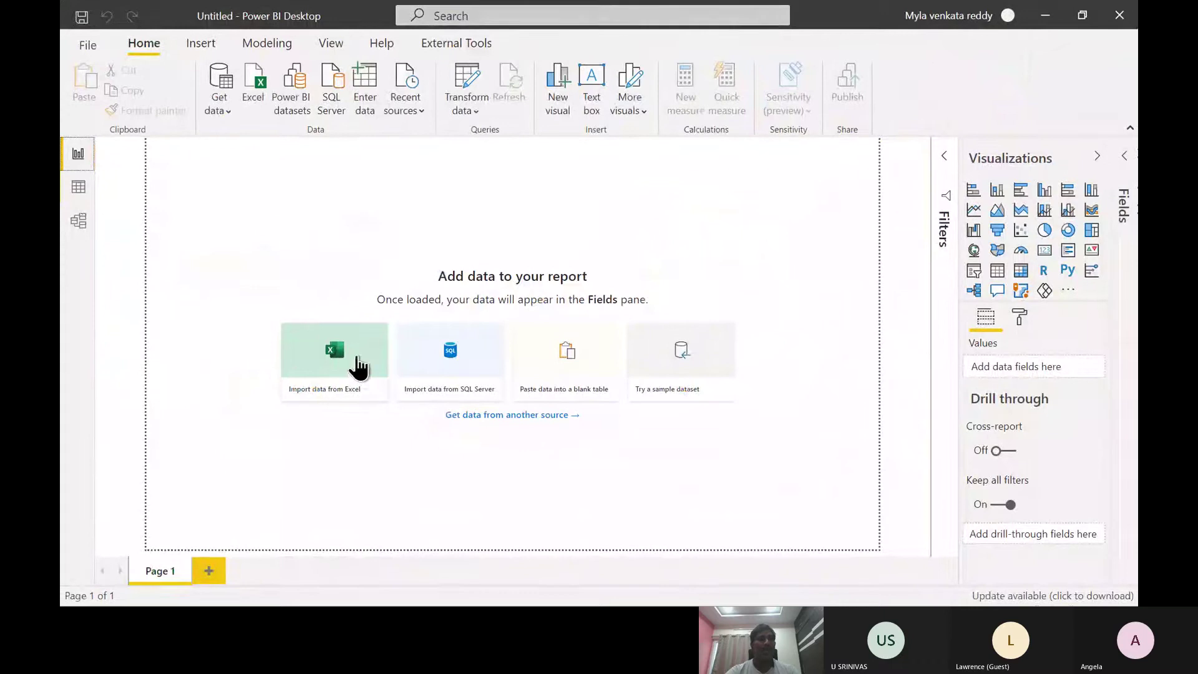
pyautogui.click(339, 337)
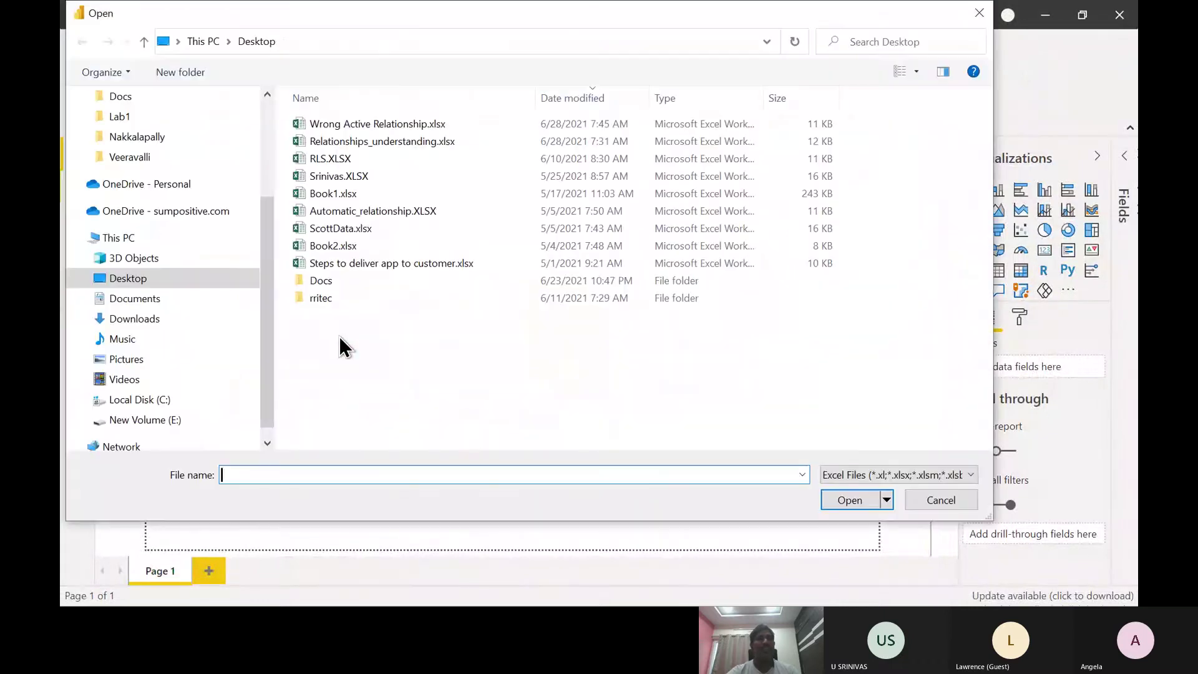
pyautogui.click(394, 123)
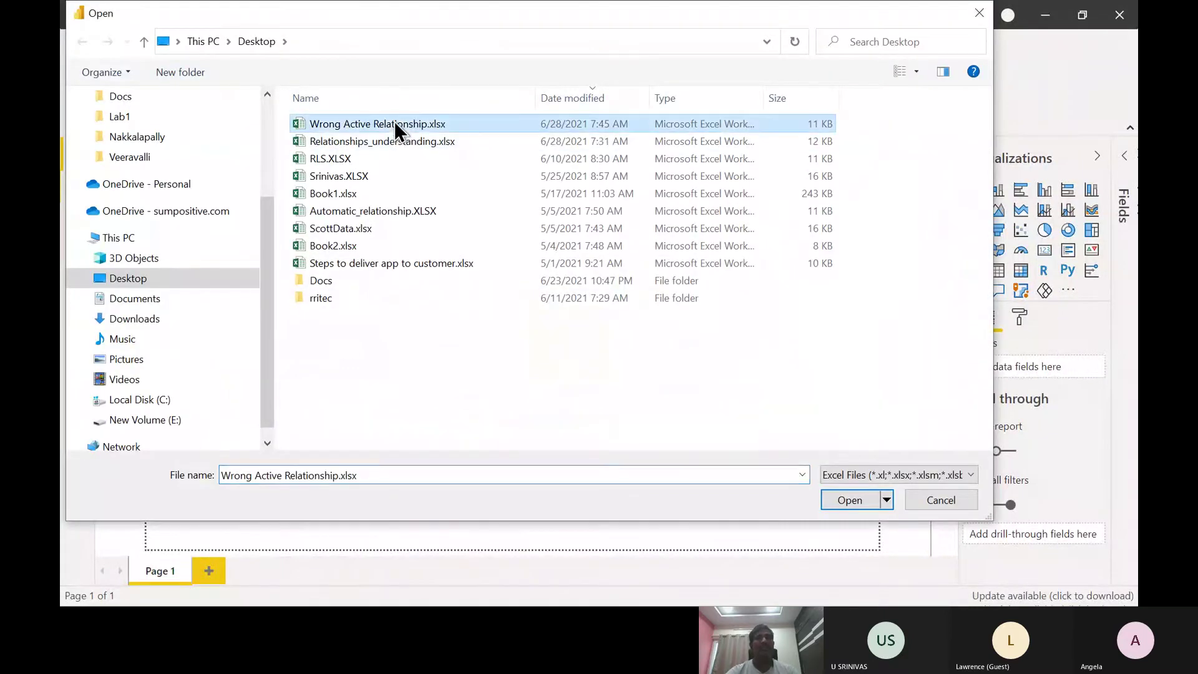
pyautogui.click(835, 503)
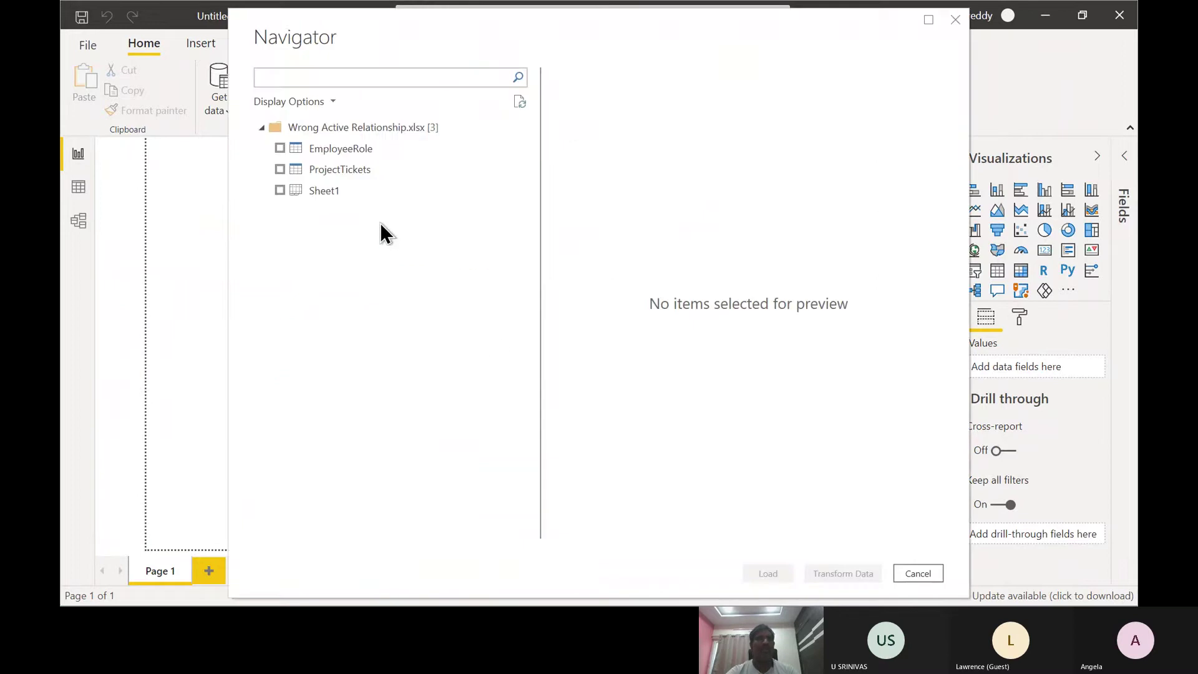
pyautogui.click(280, 150)
pyautogui.click(280, 167)
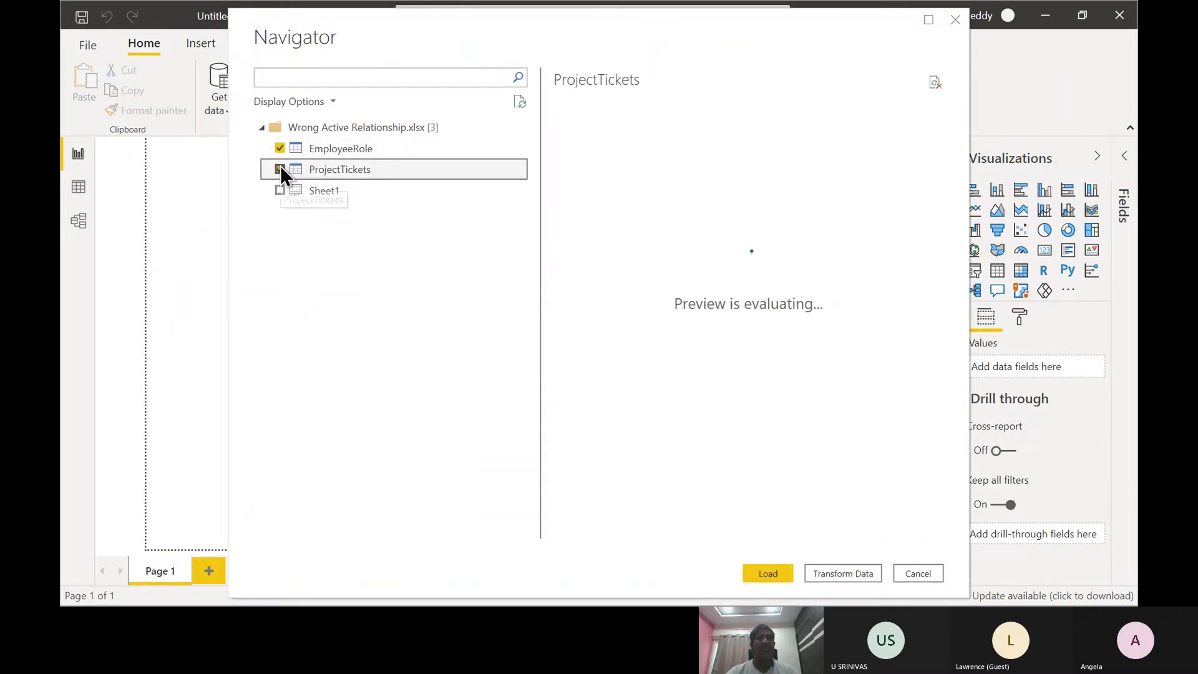
pyautogui.click(769, 573)
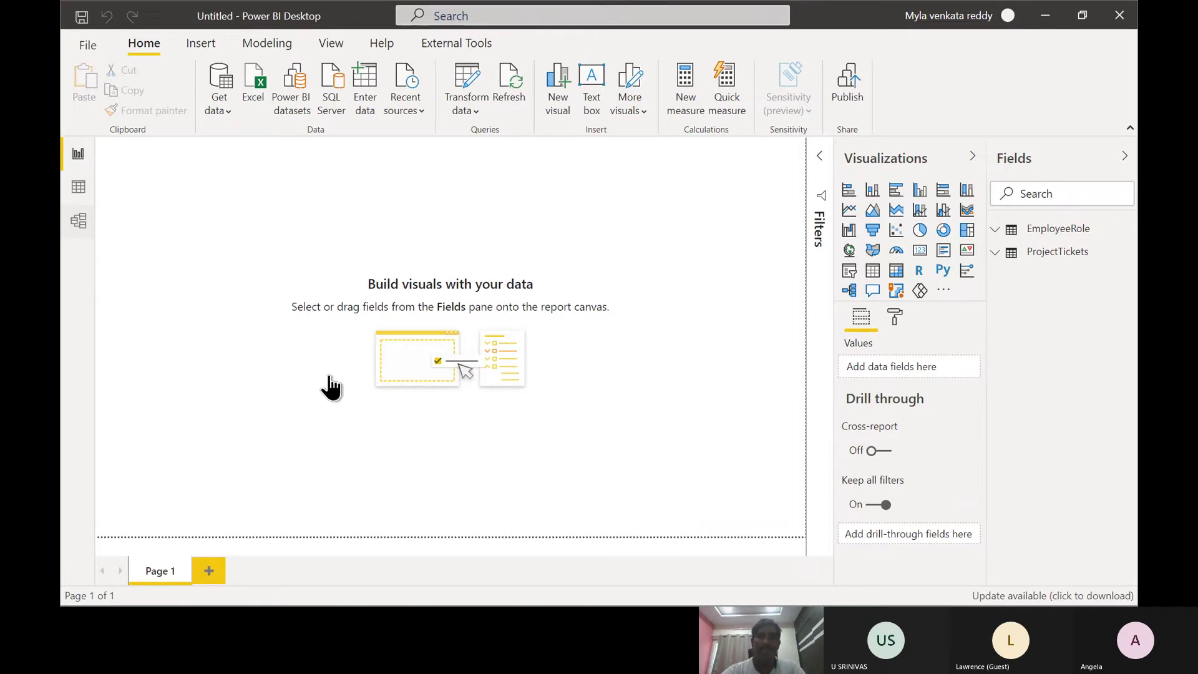
pyautogui.click(86, 232)
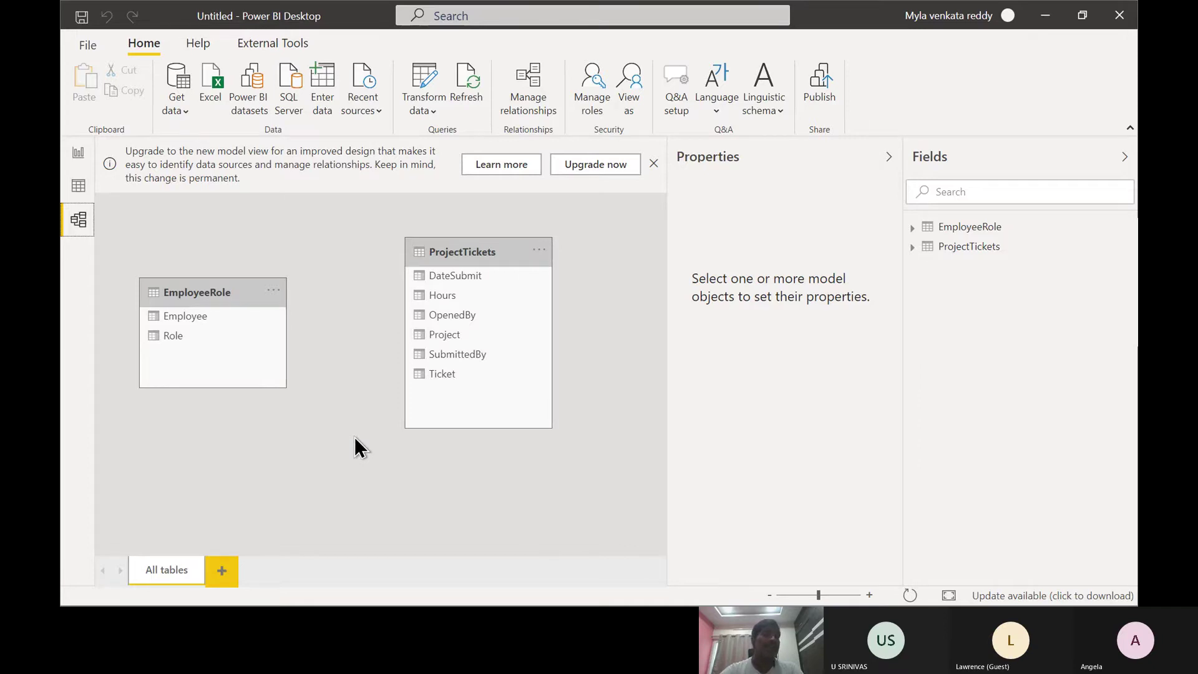
# - Switch to Chrome and read the documentation's section on the two relationships between ProjectTickets and EmployeeRole and which one is active
pyautogui.hotkey('alt', 'Tab')
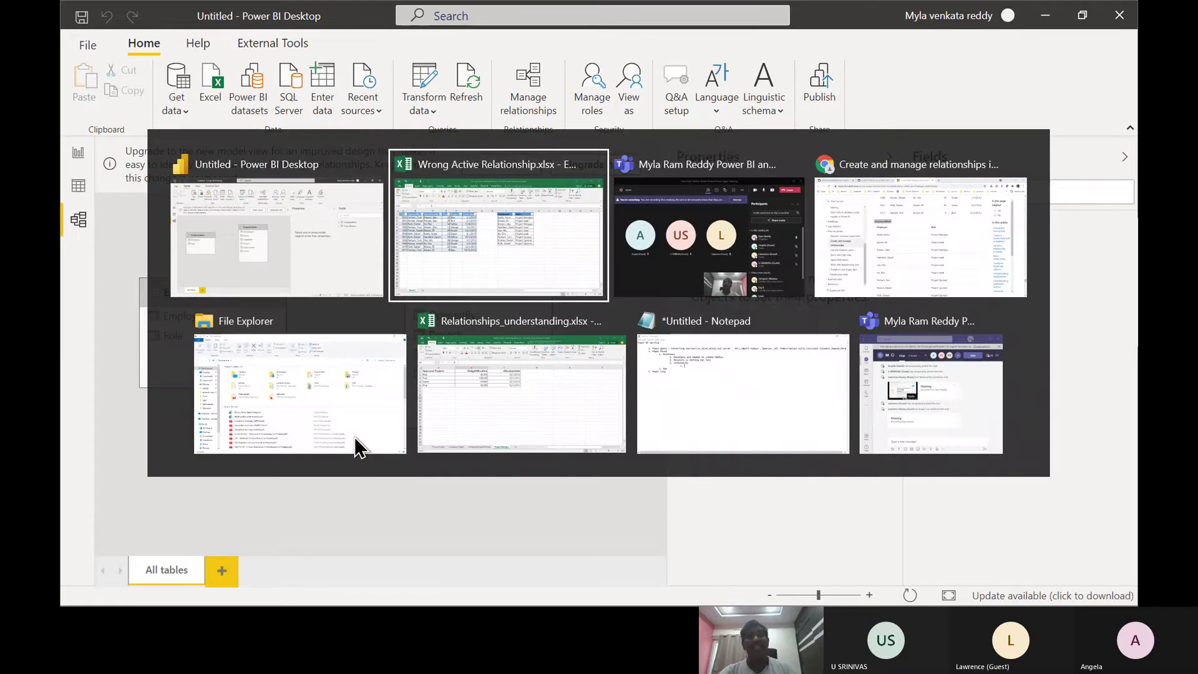
pyautogui.press('Tab')
pyautogui.press('Tab')
pyautogui.scroll(-5, 591, 461)
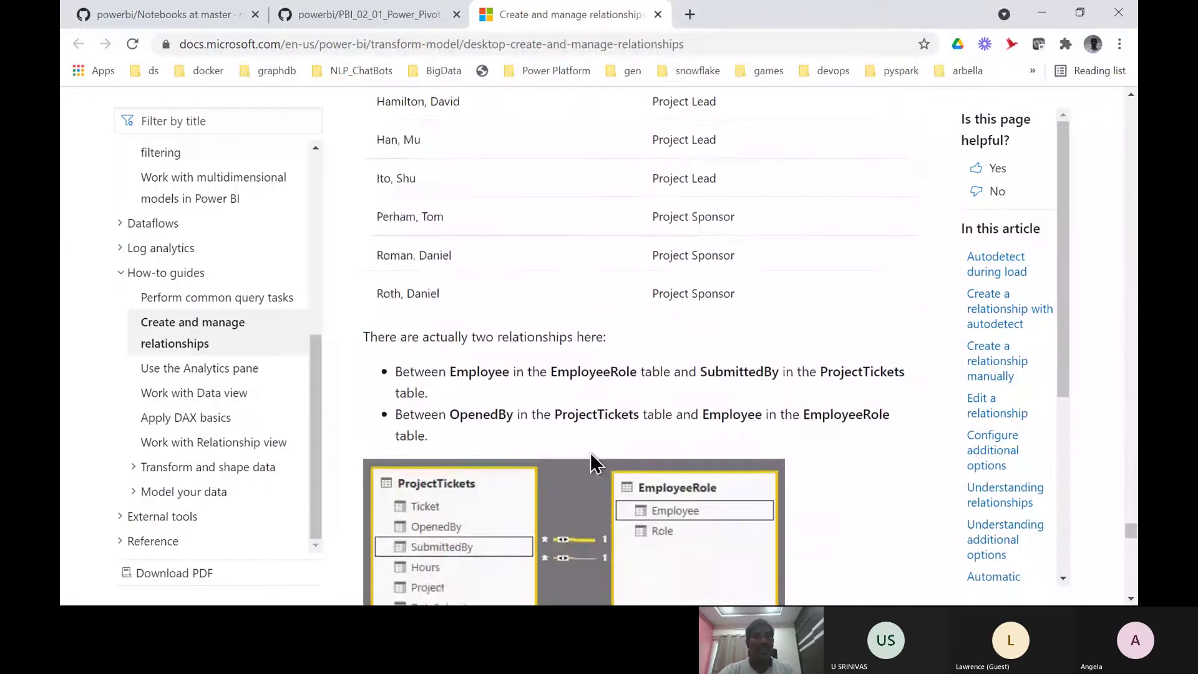
pyautogui.scroll(-3, 591, 461)
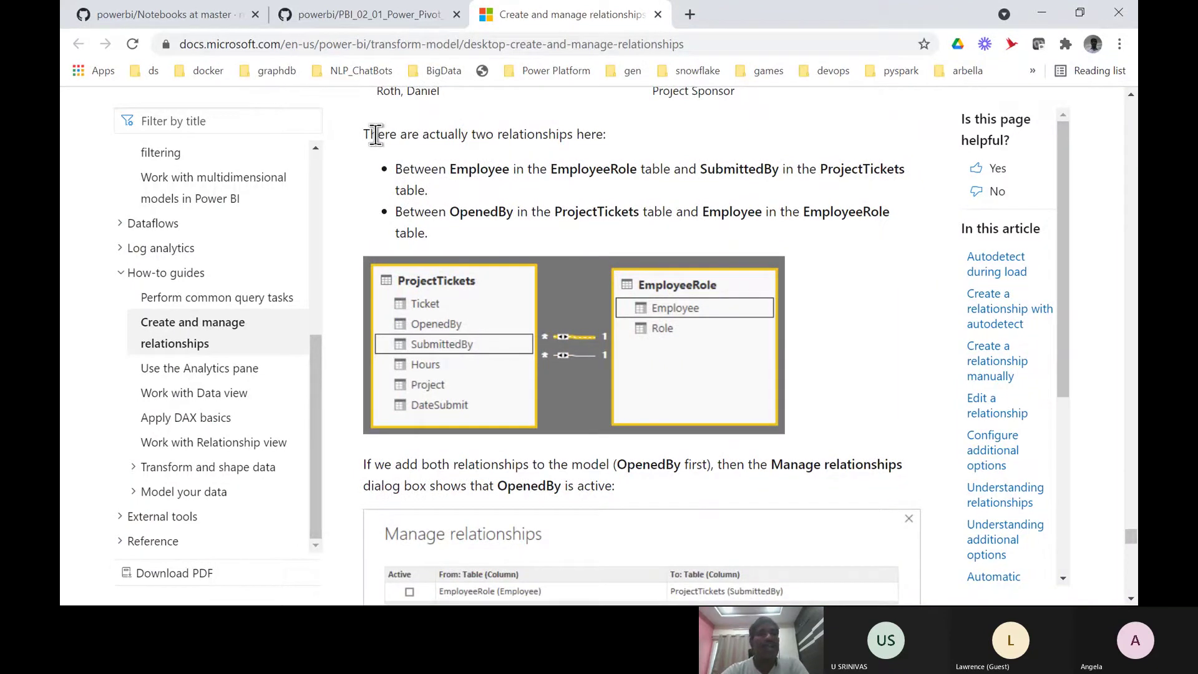
pyautogui.moveTo(370, 134); pyautogui.dragTo(608, 135)
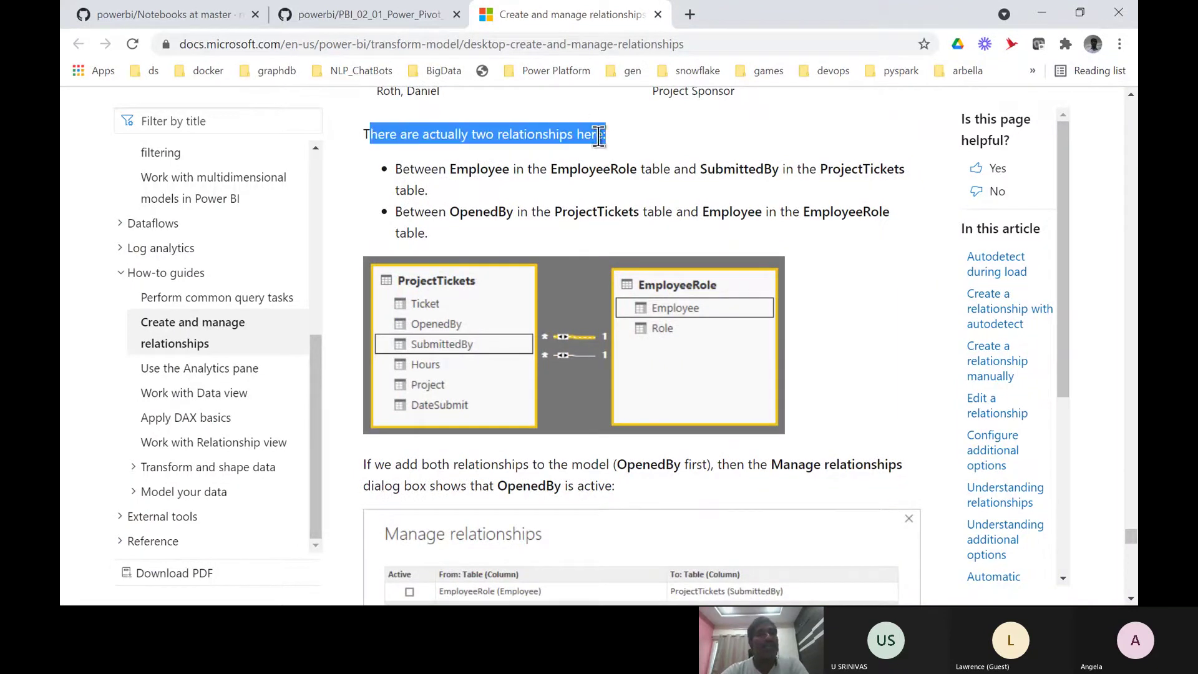
pyautogui.moveTo(552, 168); pyautogui.dragTo(780, 170)
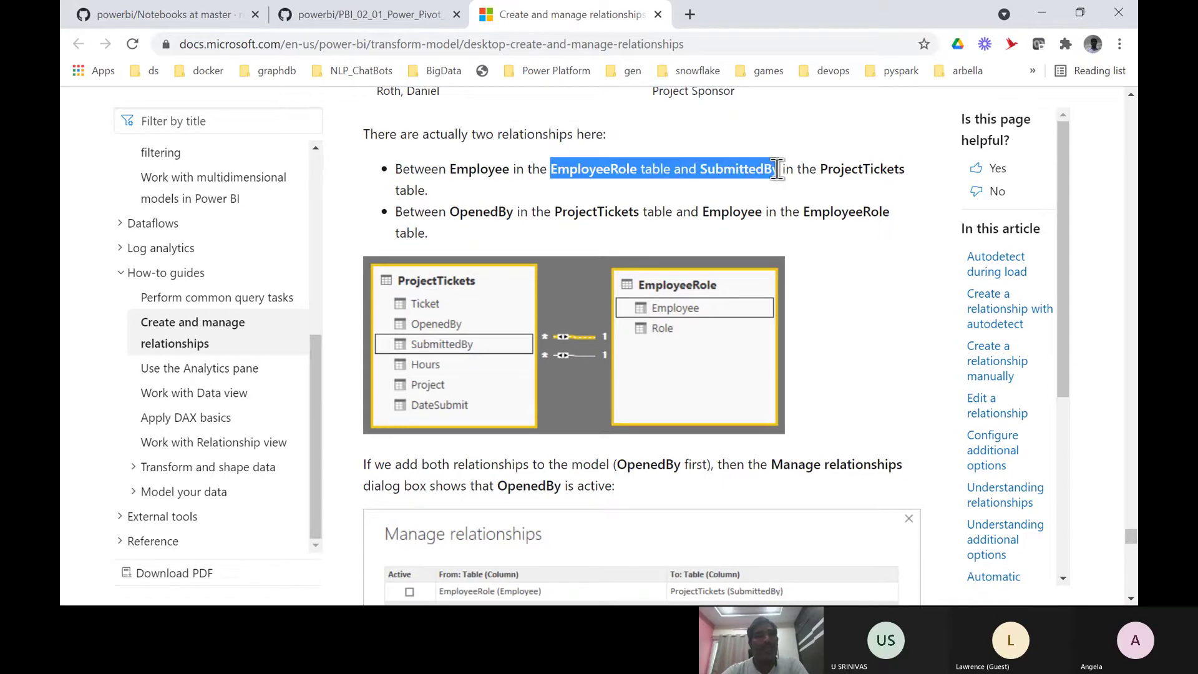
pyautogui.moveTo(451, 212); pyautogui.dragTo(878, 213)
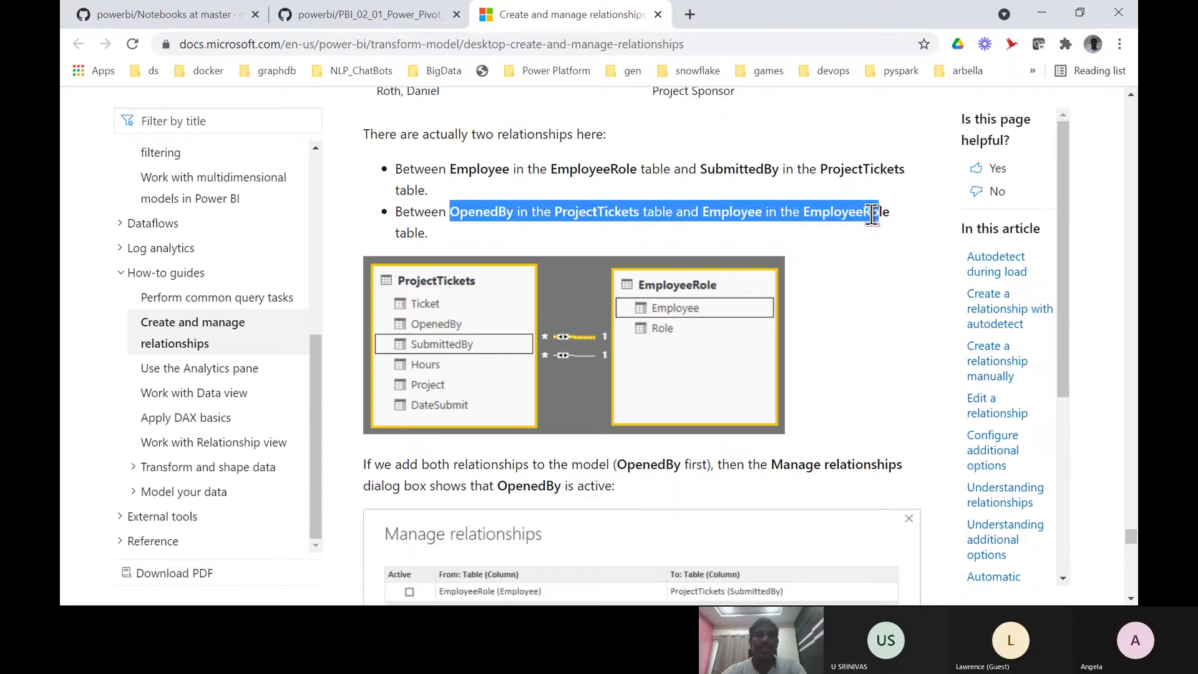
pyautogui.doubleClick(725, 170)
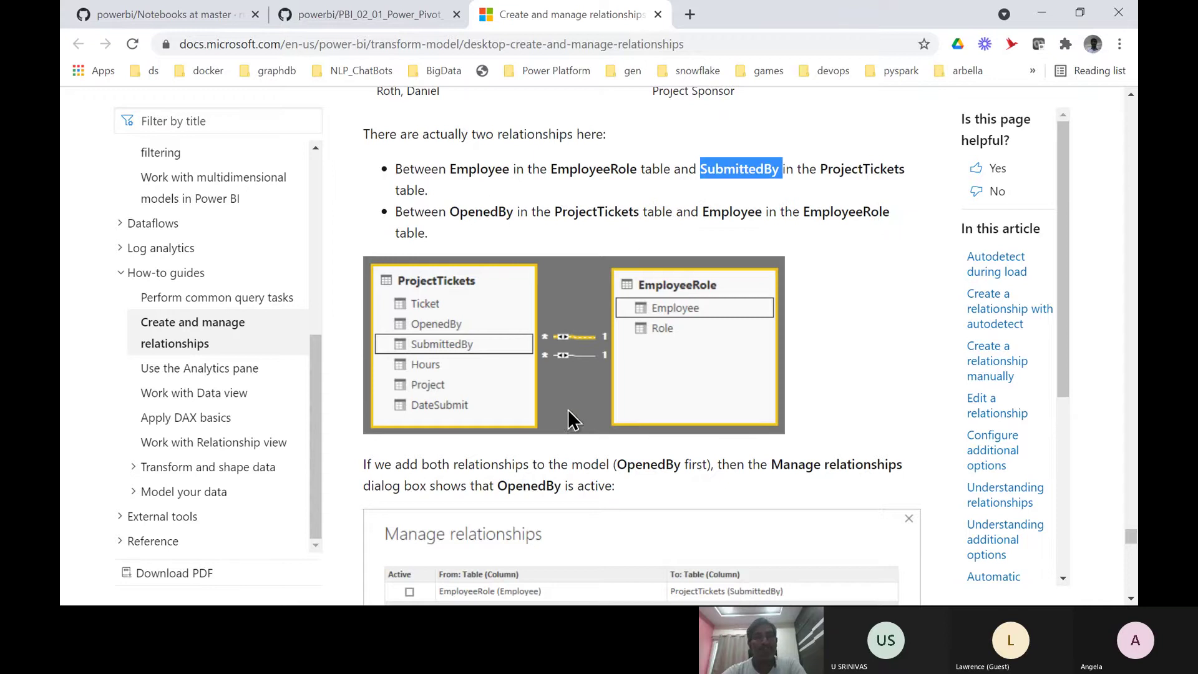
pyautogui.doubleClick(378, 465)
pyautogui.moveTo(407, 466); pyautogui.dragTo(587, 467)
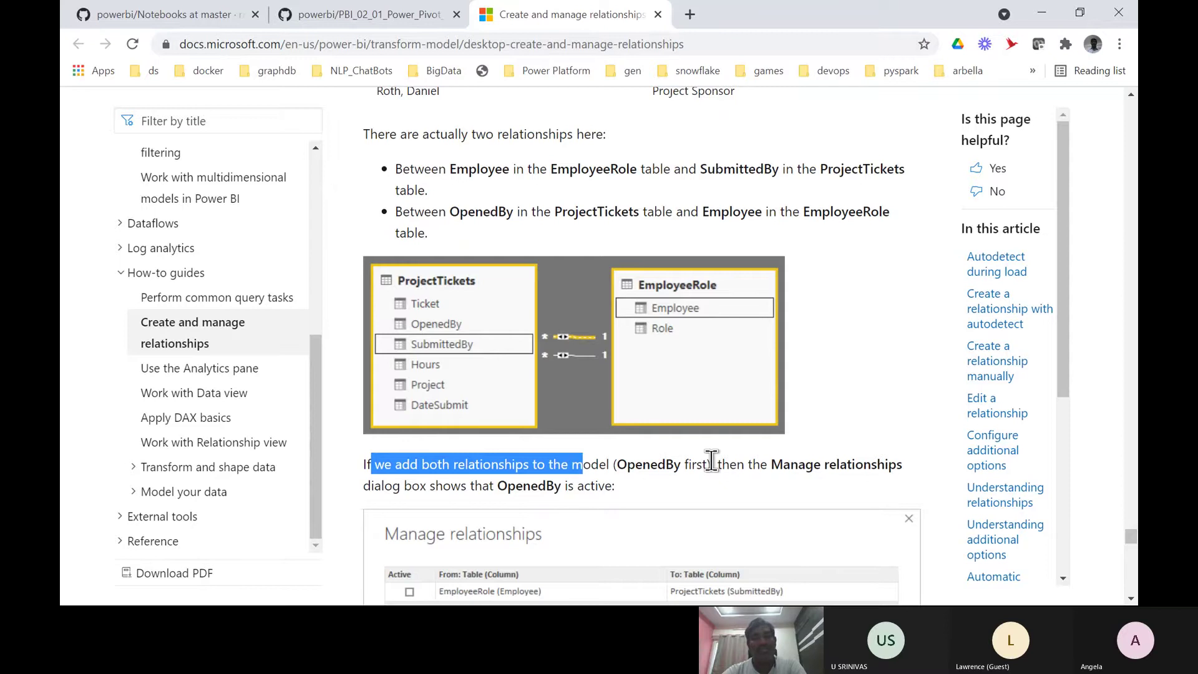
pyautogui.scroll(-2, 710, 460)
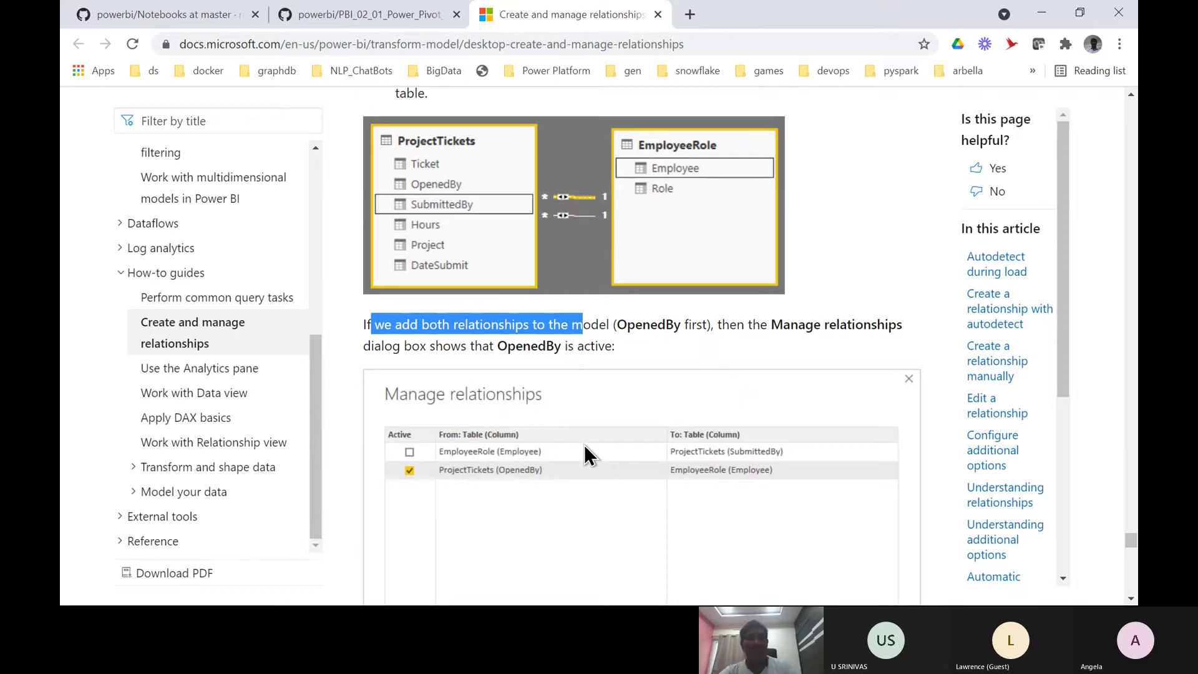
# - In Power BI Desktop, relate EmployeeRole's Employee column to ProjectTickets' OpenedBy column and review the relationship's settings and active status
pyautogui.hotkey('alt', 'Tab')
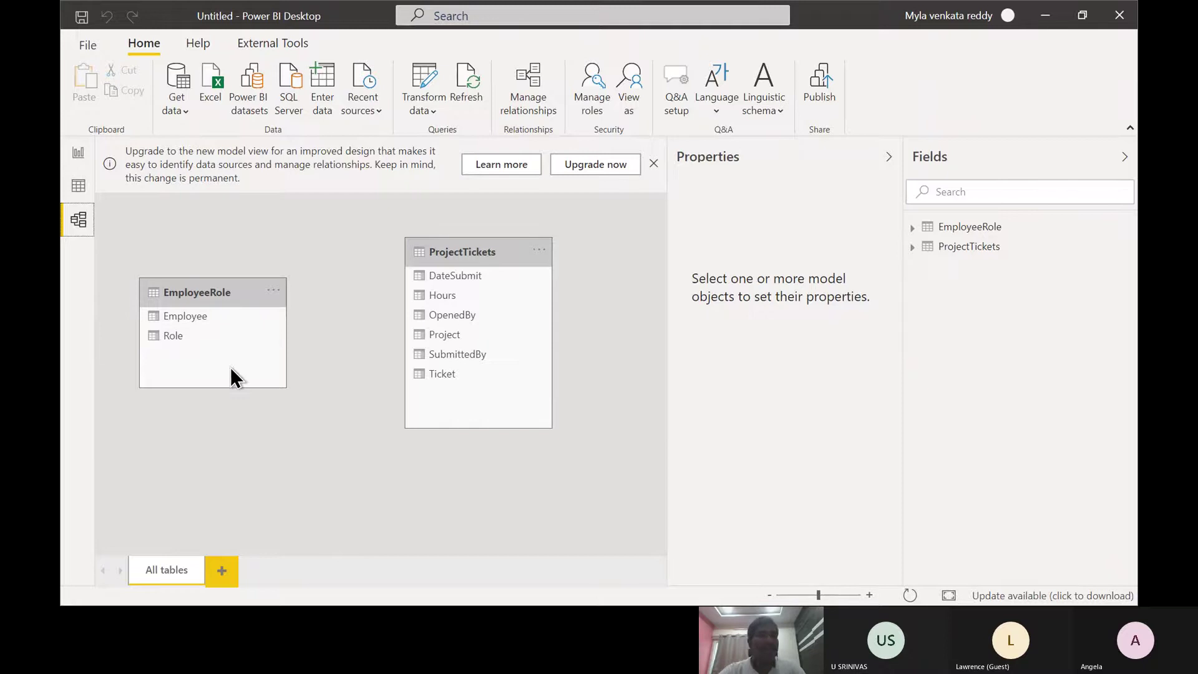
pyautogui.moveTo(196, 316); pyautogui.dragTo(474, 318)
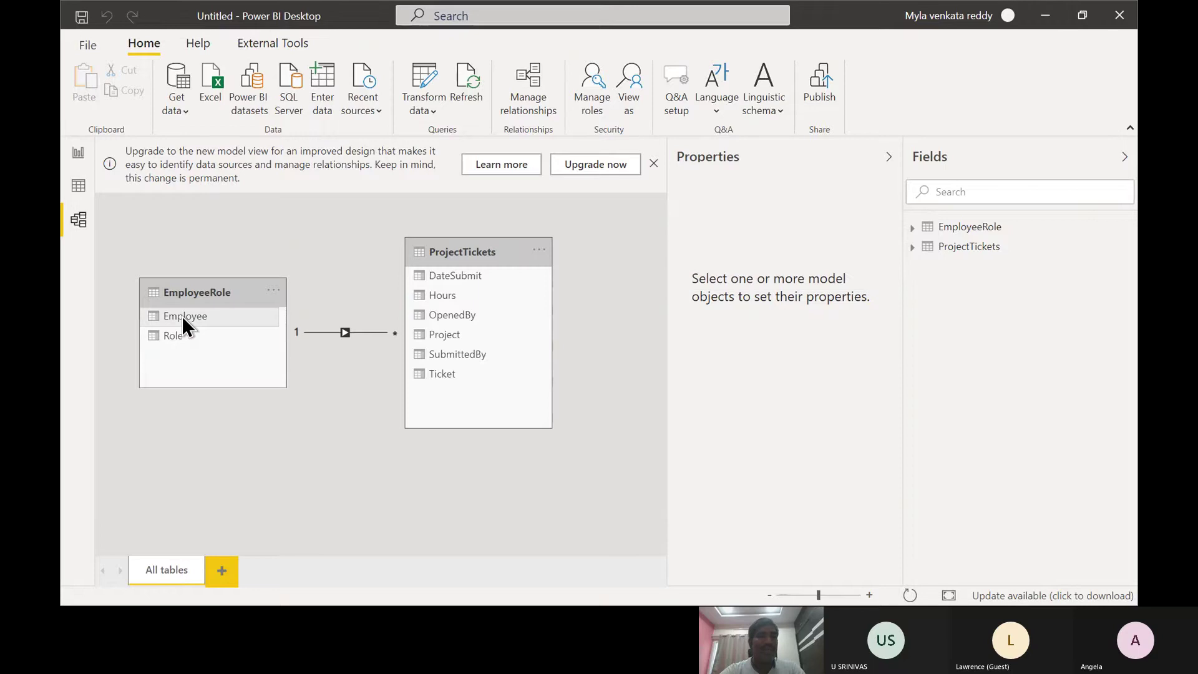
pyautogui.doubleClick(360, 333)
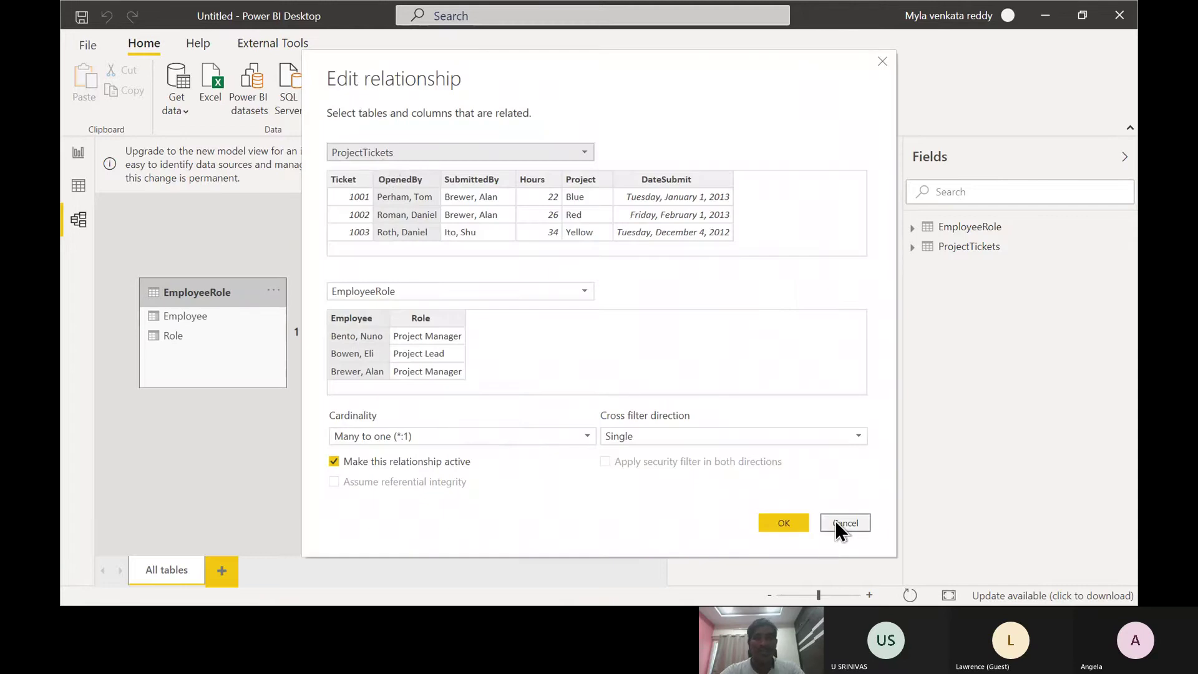
pyautogui.click(837, 521)
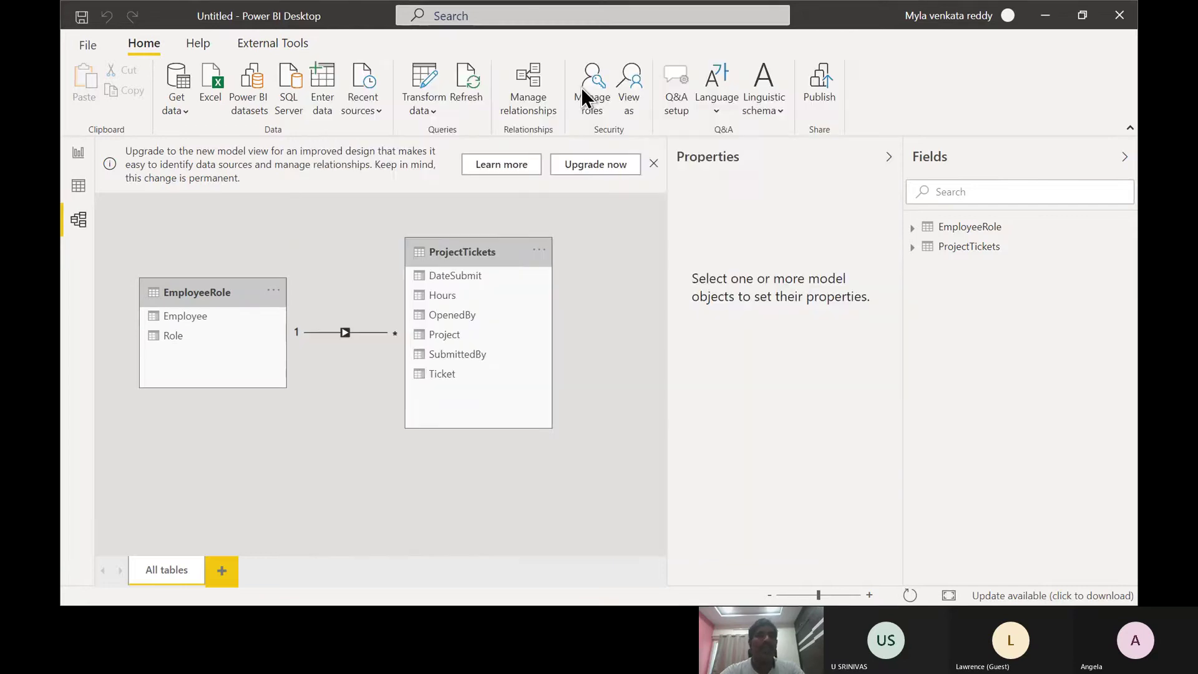
pyautogui.click(537, 90)
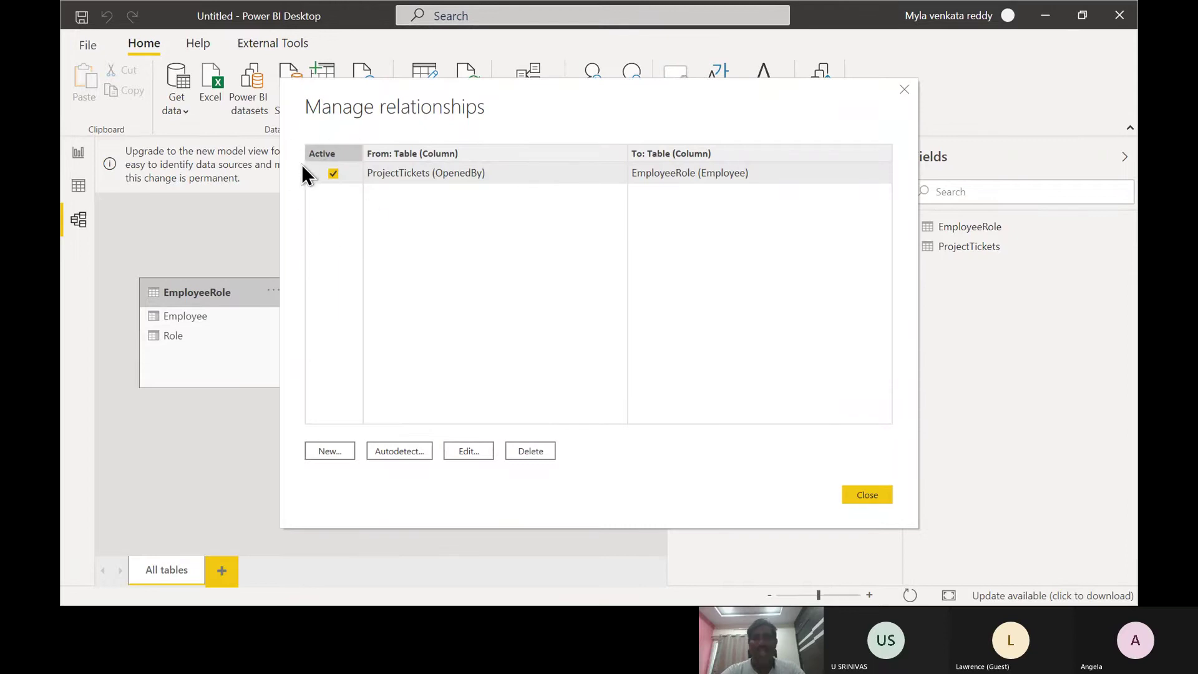
pyautogui.click(873, 501)
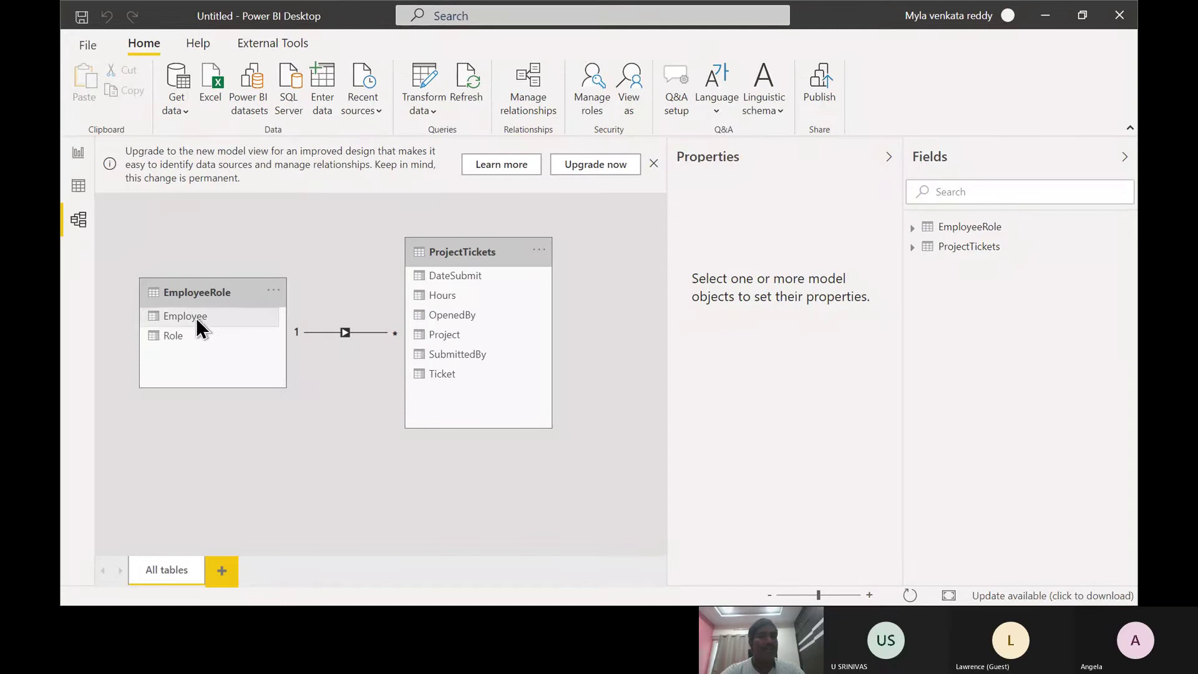
# - Add a second relationship from EmployeeRole's Employee column to ProjectTickets' SubmittedBy column and check which relationship is active
pyautogui.moveTo(196, 317); pyautogui.dragTo(475, 353)
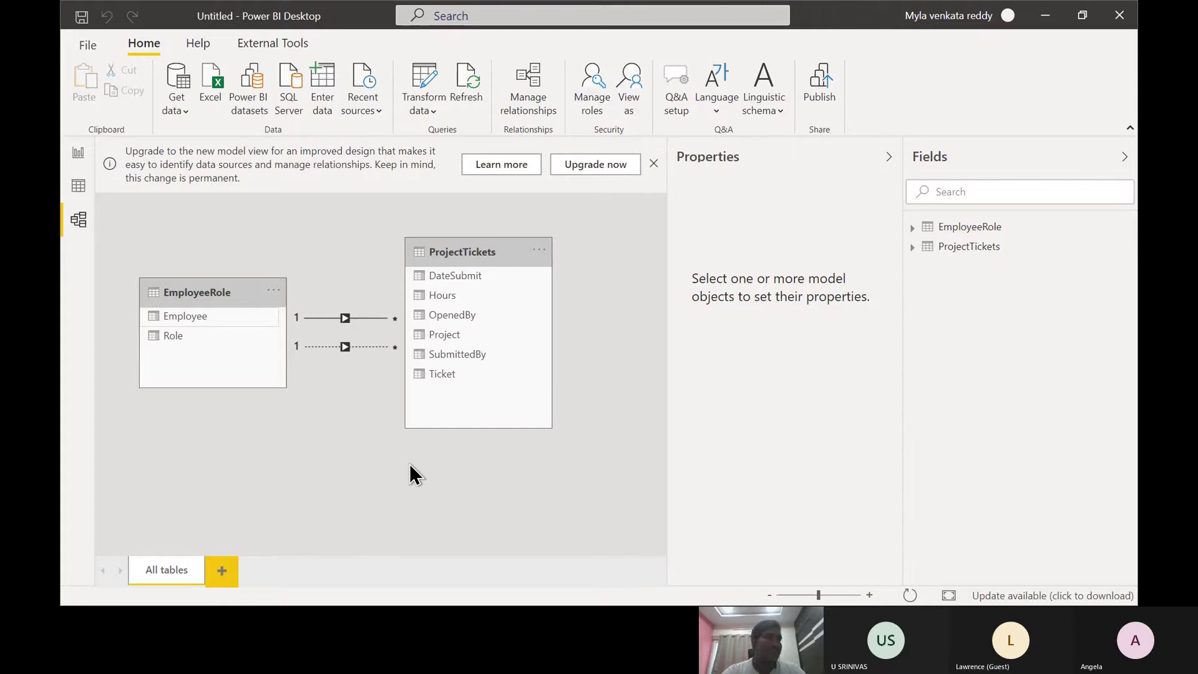
pyautogui.click(530, 84)
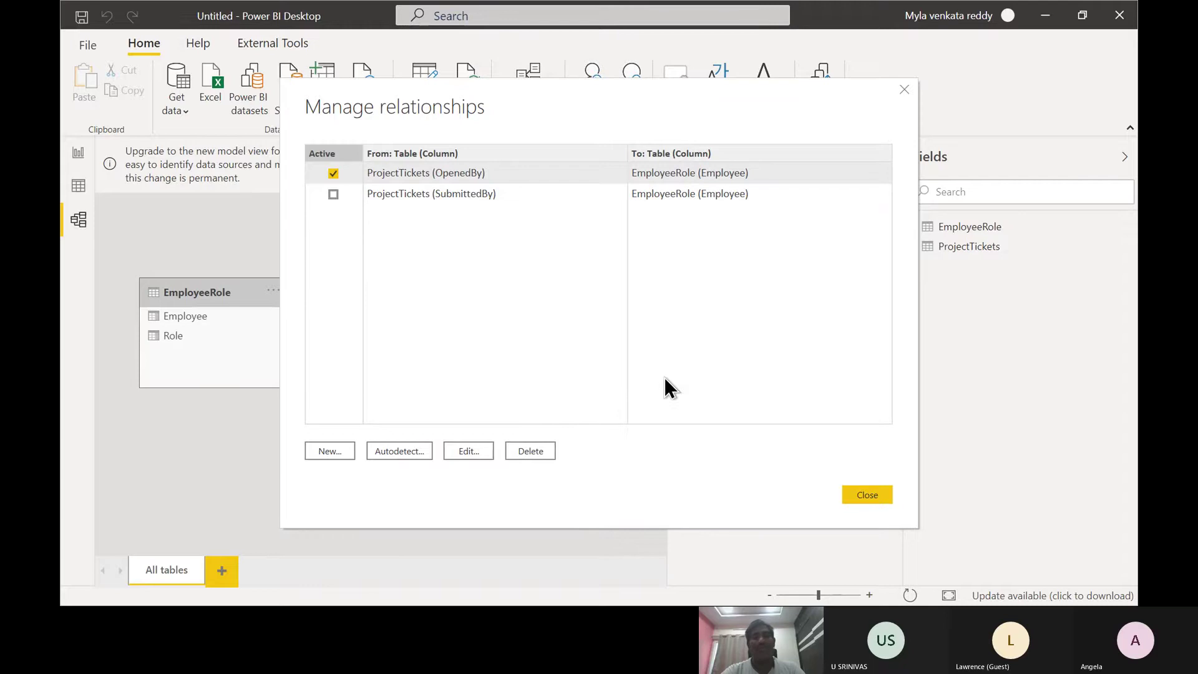
pyautogui.click(852, 496)
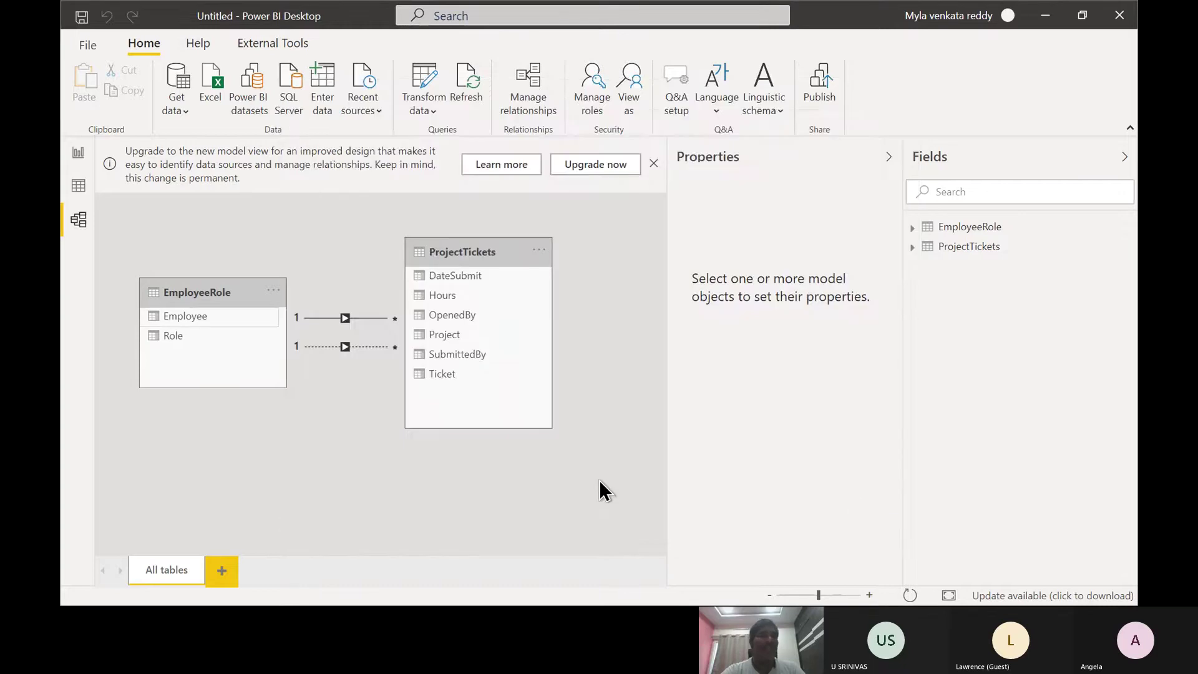
# - Open the Report view, read the Role, Employee and Hours table example in Chrome's documentation page, and return to Power BI Desktop
pyautogui.click(78, 153)
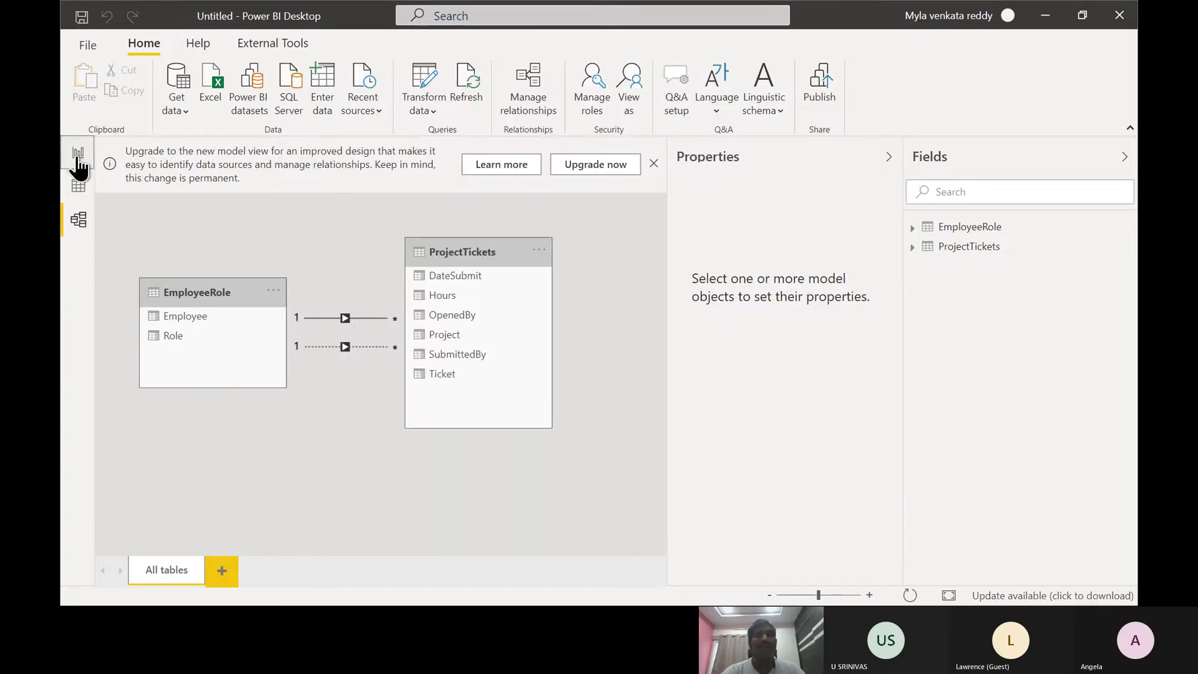
pyautogui.hotkey('alt', 'Tab')
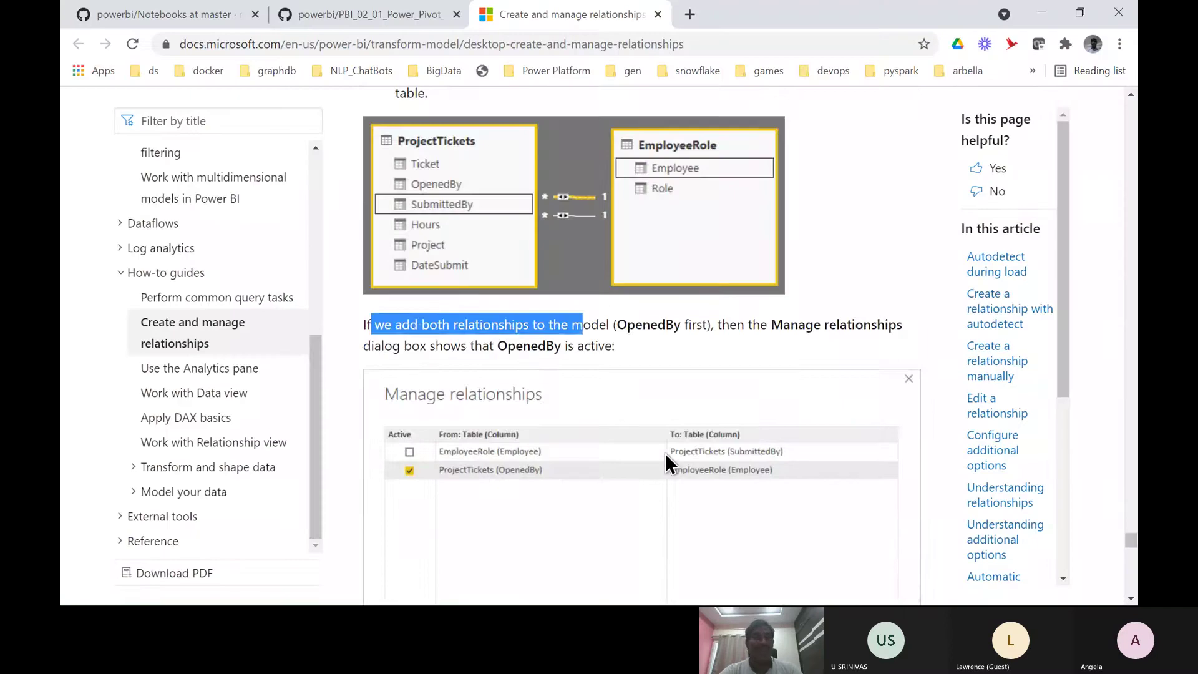
pyautogui.scroll(-6, 664, 452)
pyautogui.scroll(-4, 665, 451)
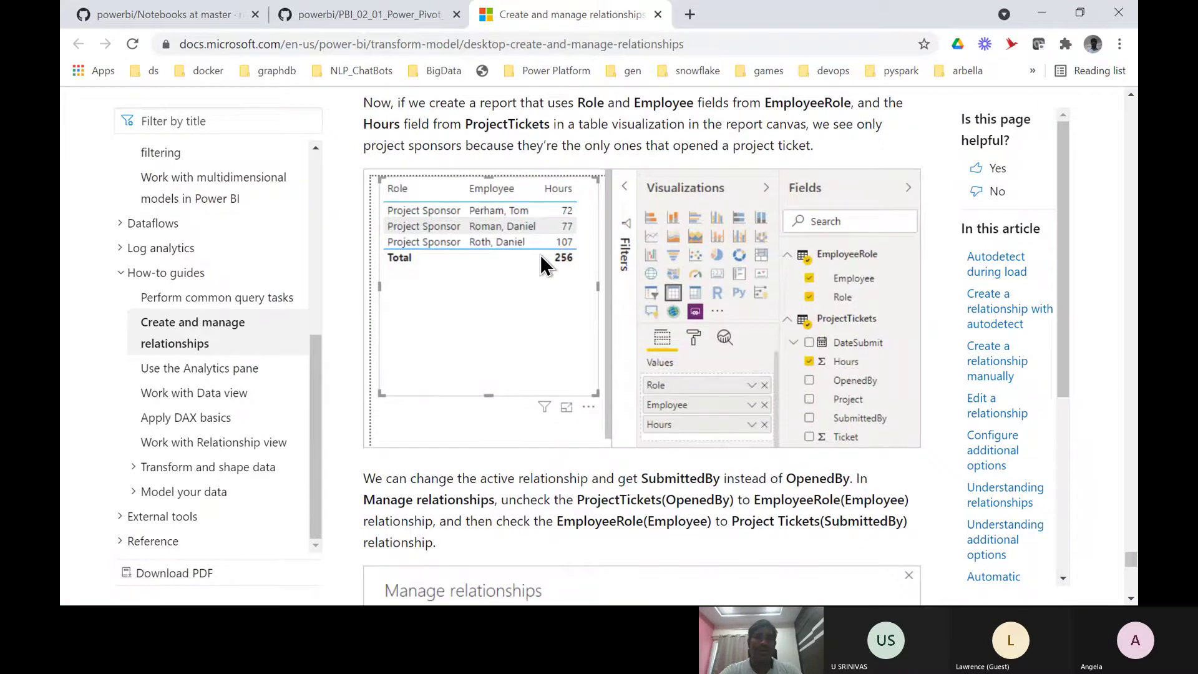
pyautogui.hotkey('alt', 'Tab')
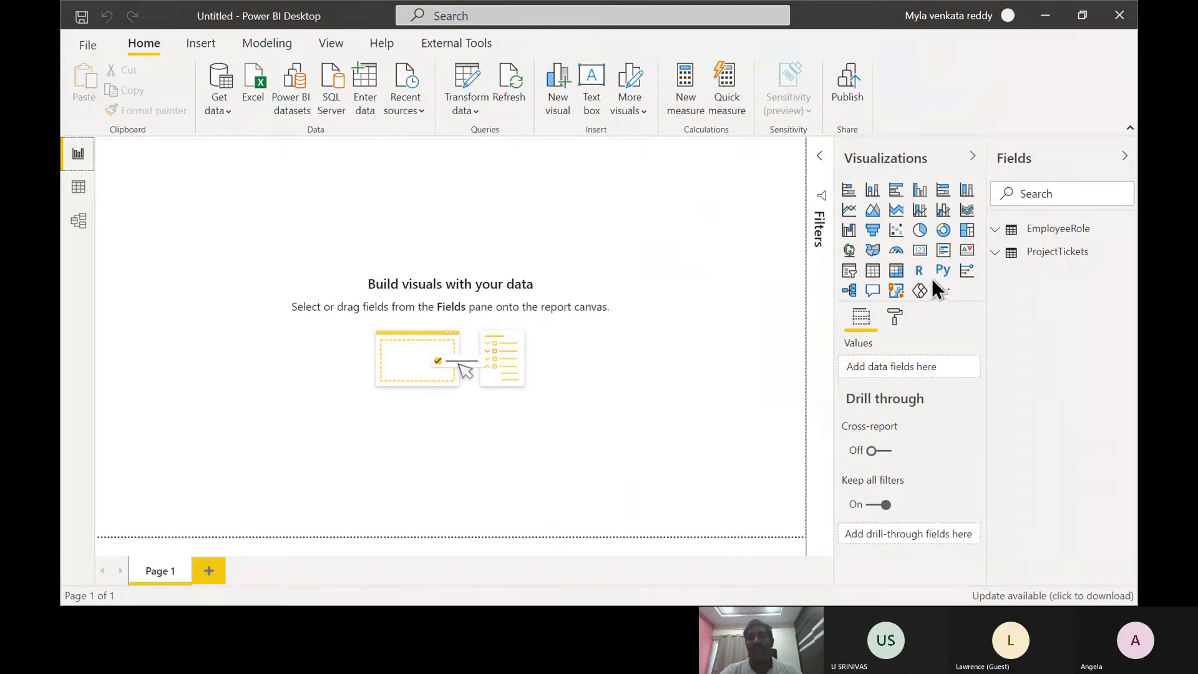
# - Build a table visual with Role and Employee from EmployeeRole and Hours from ProjectTickets, and widen it on the page
pyautogui.click(996, 253)
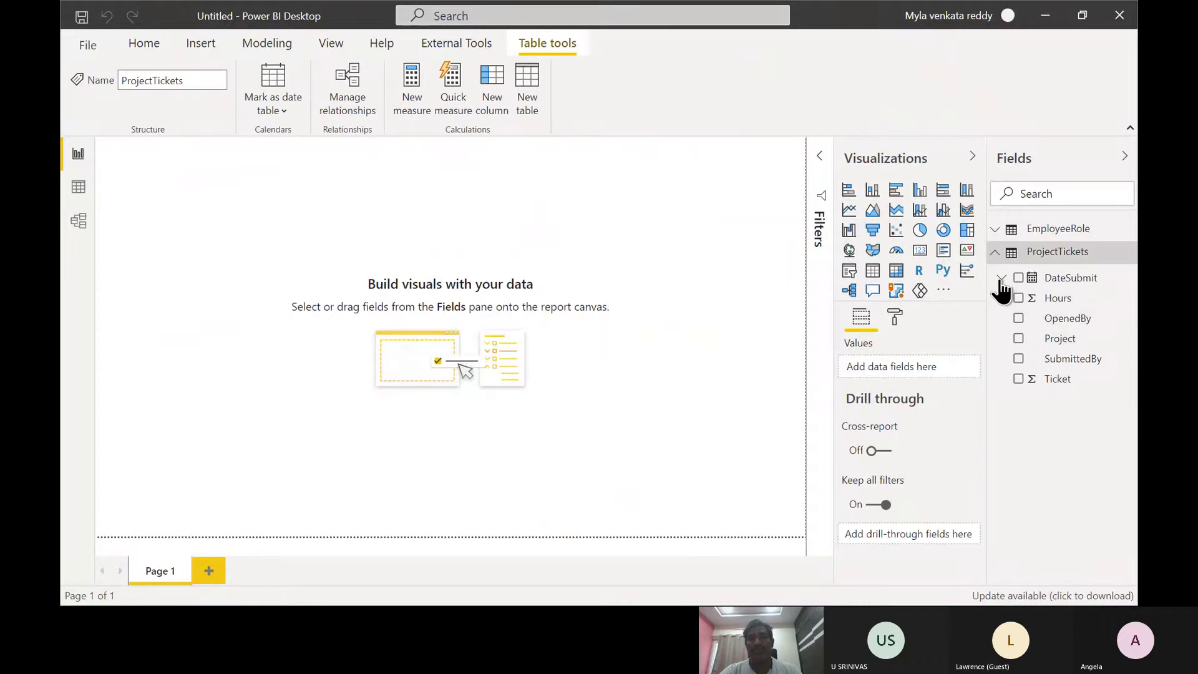
pyautogui.click(996, 231)
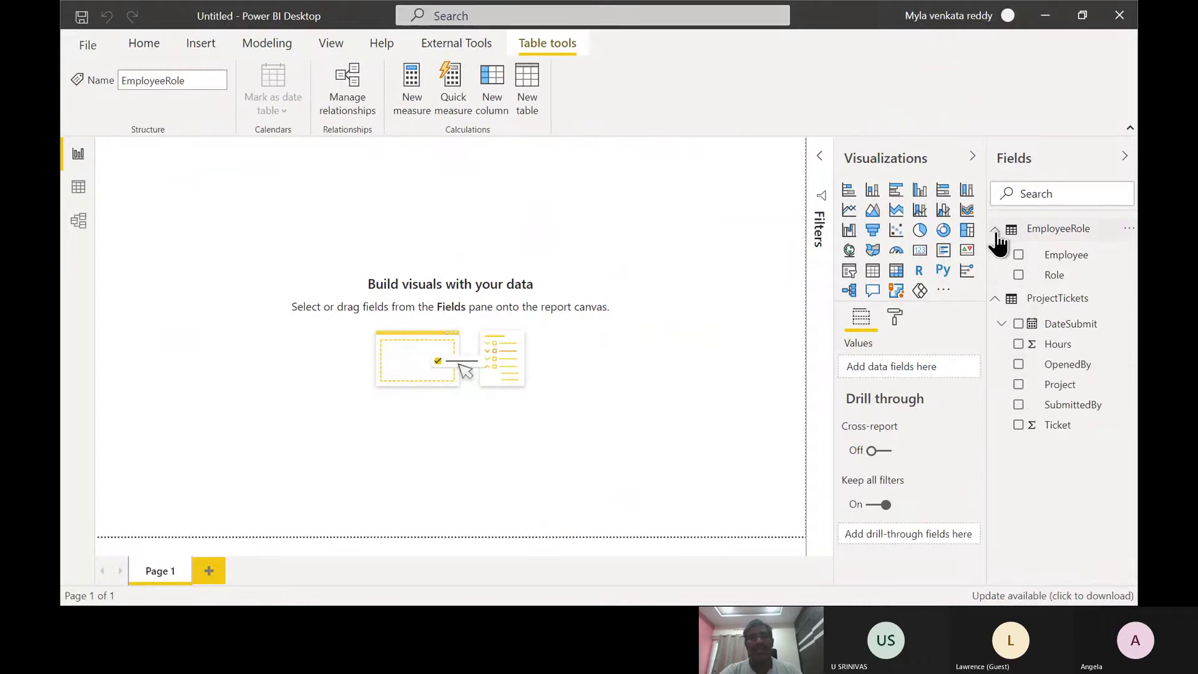
pyautogui.click(1019, 275)
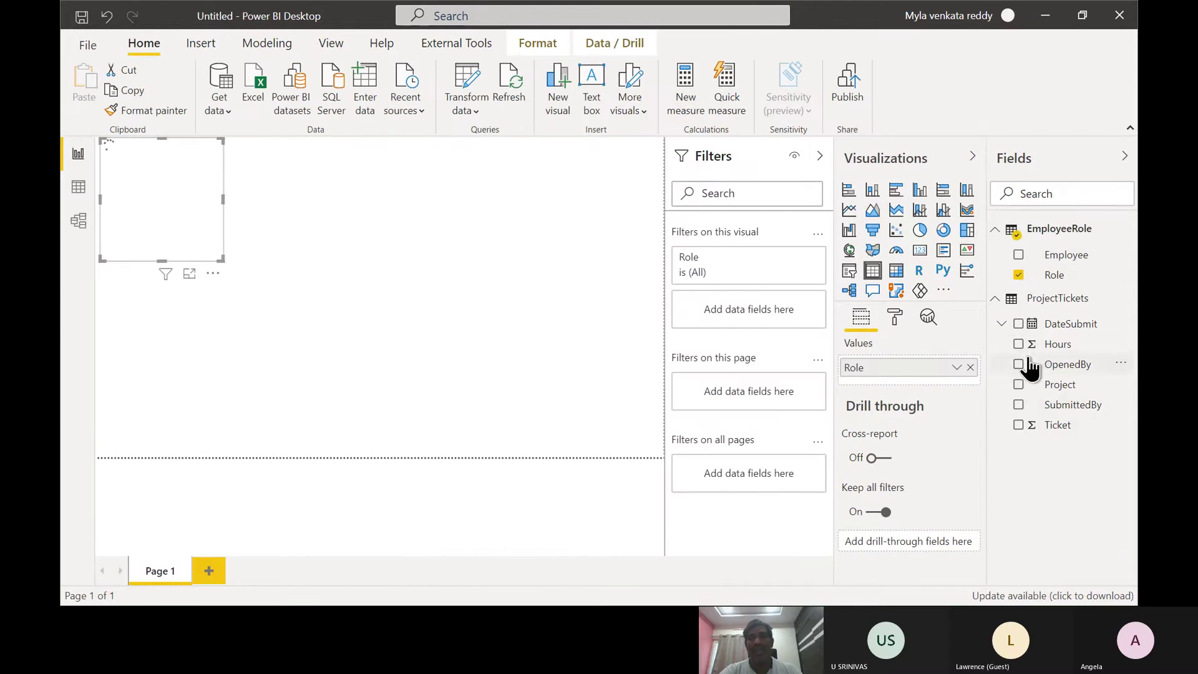
pyautogui.click(1018, 255)
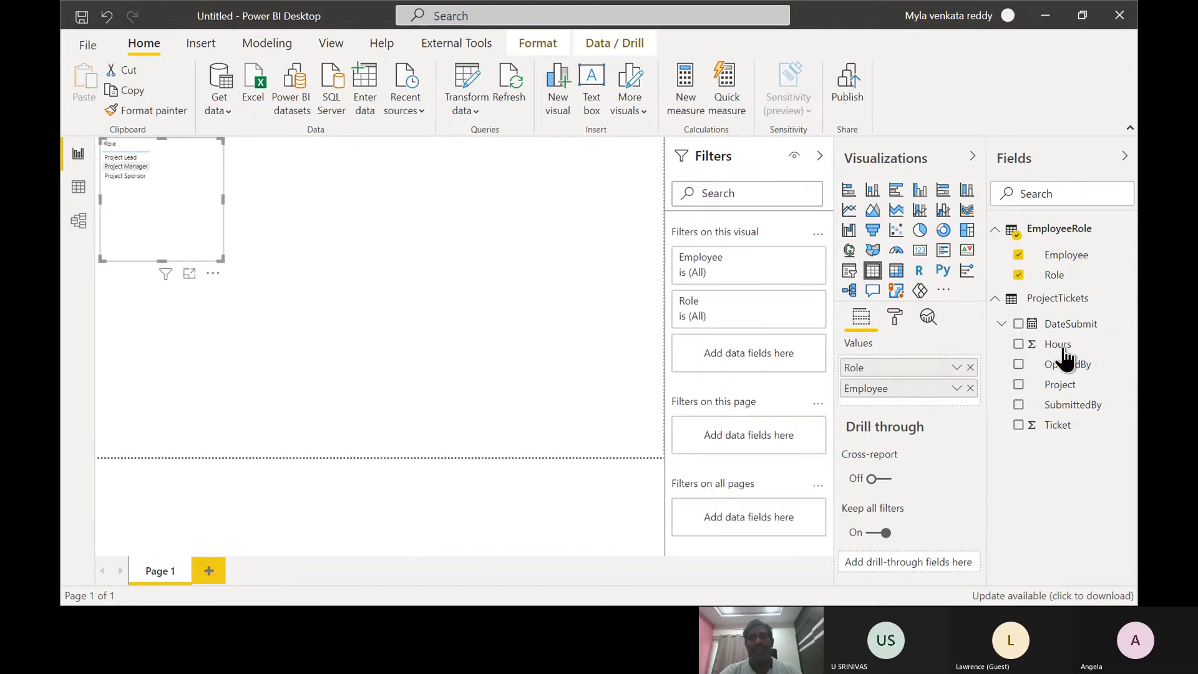
pyautogui.click(1020, 345)
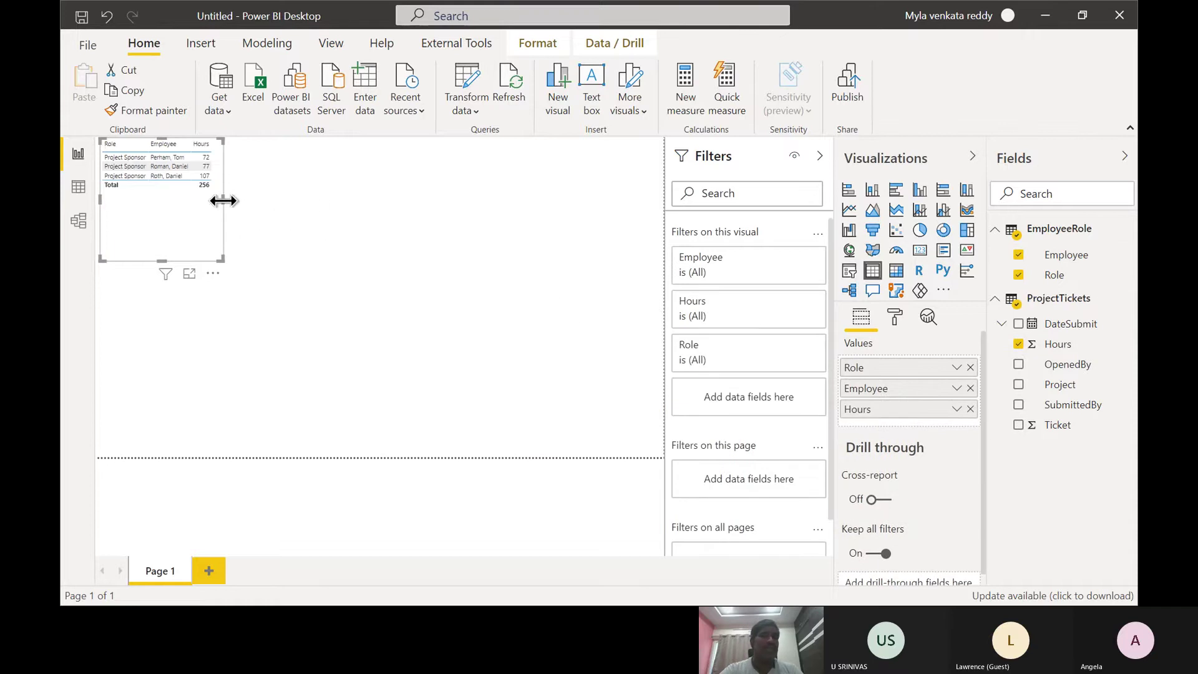
pyautogui.moveTo(223, 201); pyautogui.dragTo(398, 227)
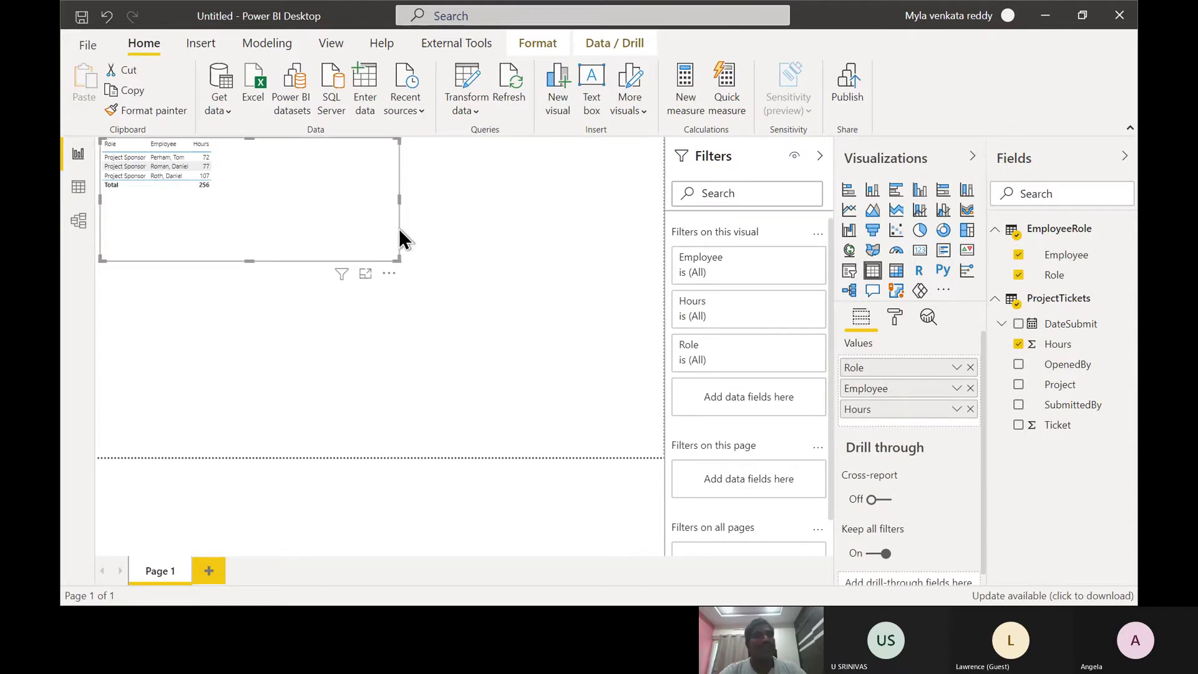
# - Show the report page at actual size and check the relationship behind its table in the Model view
pyautogui.click(328, 43)
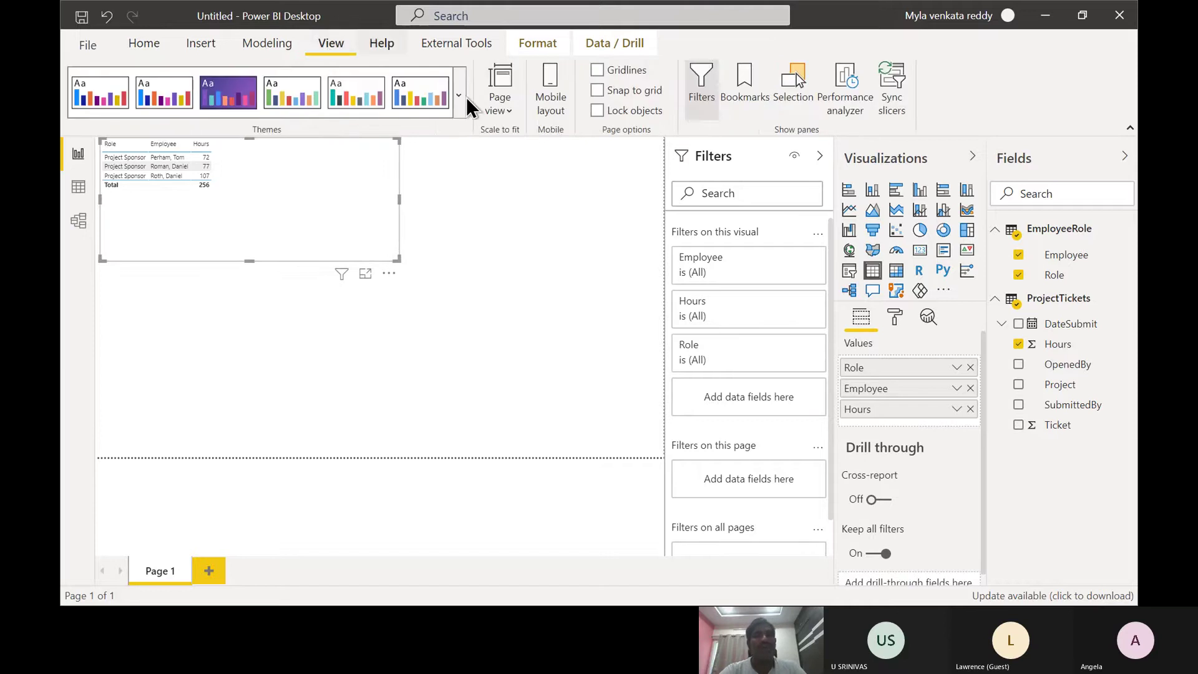
pyautogui.click(508, 110)
pyautogui.click(556, 197)
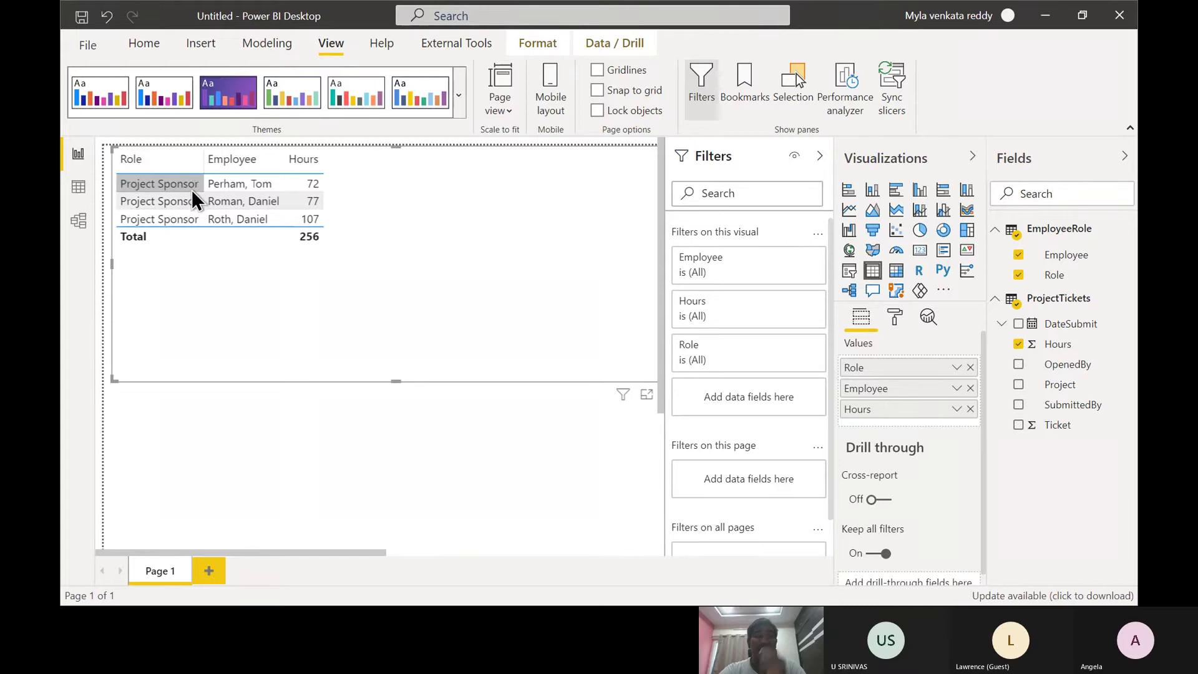
pyautogui.click(79, 221)
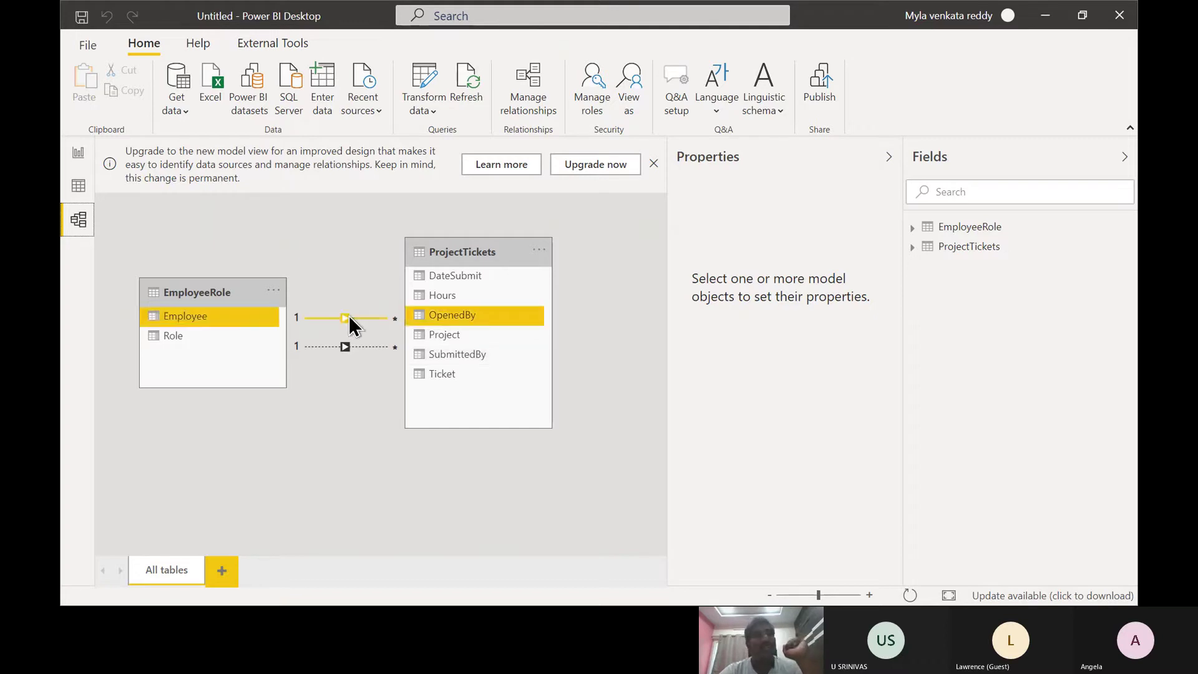
pyautogui.click(78, 156)
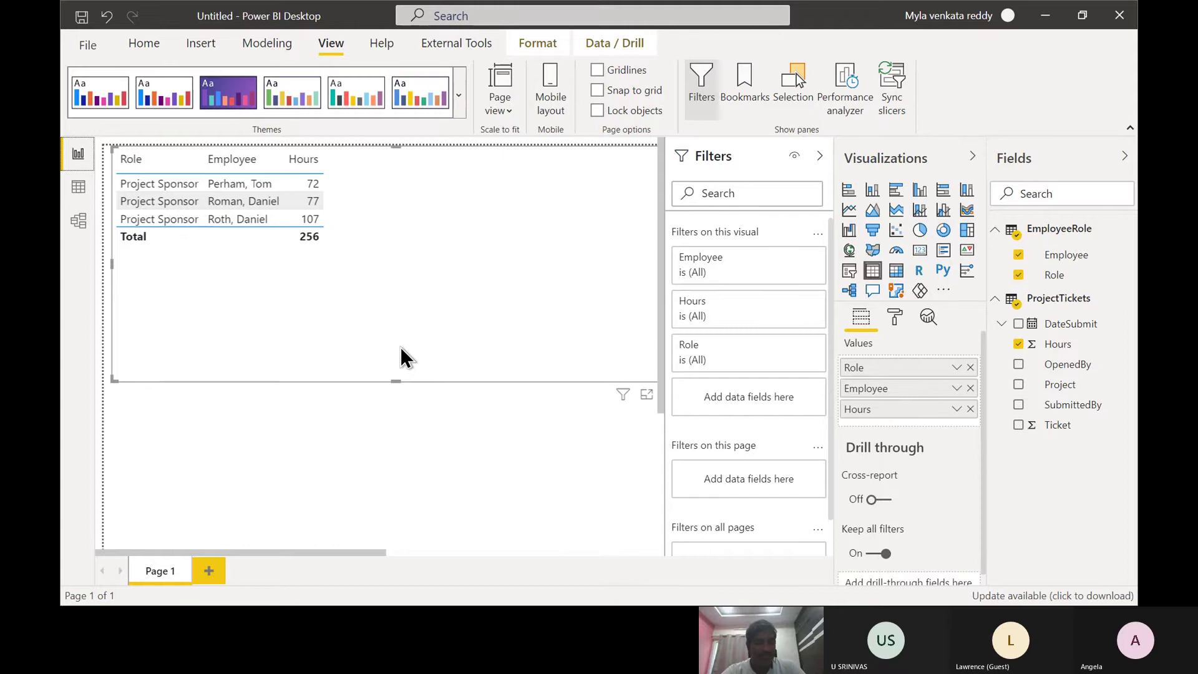
# - Capture the Role, Employee and Hours table with Snipping Tool and return to the report in Power BI Desktop
pyautogui.press('super')
pyautogui.write('snip')
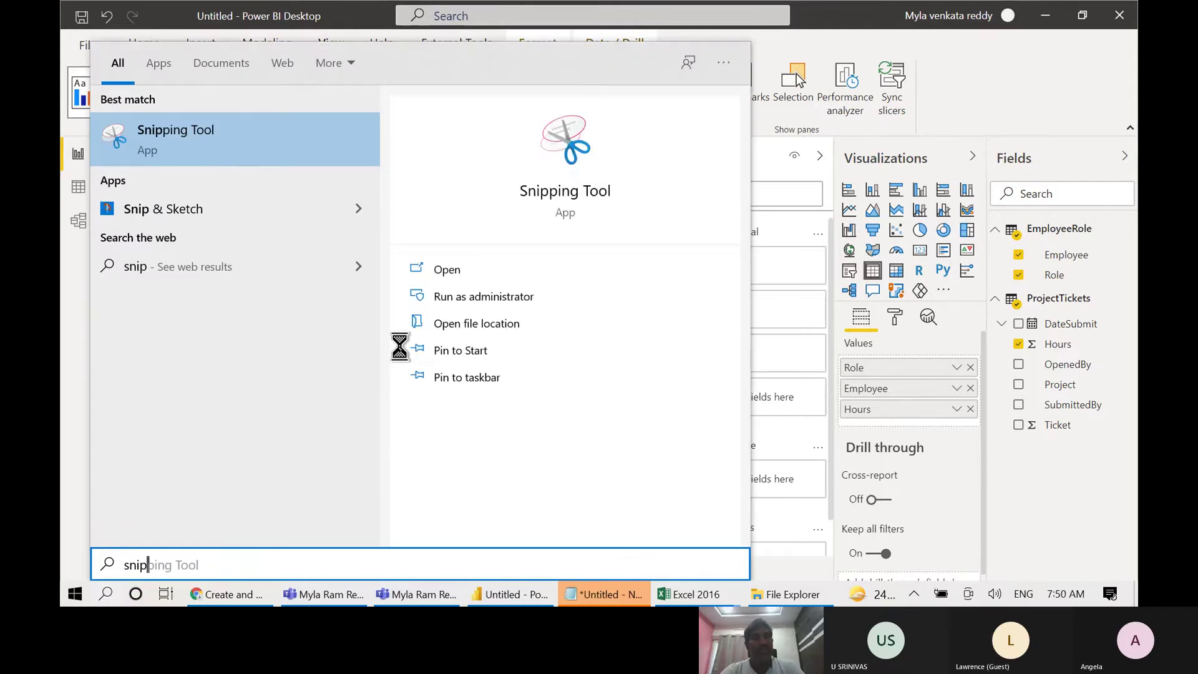
pyautogui.press('Return')
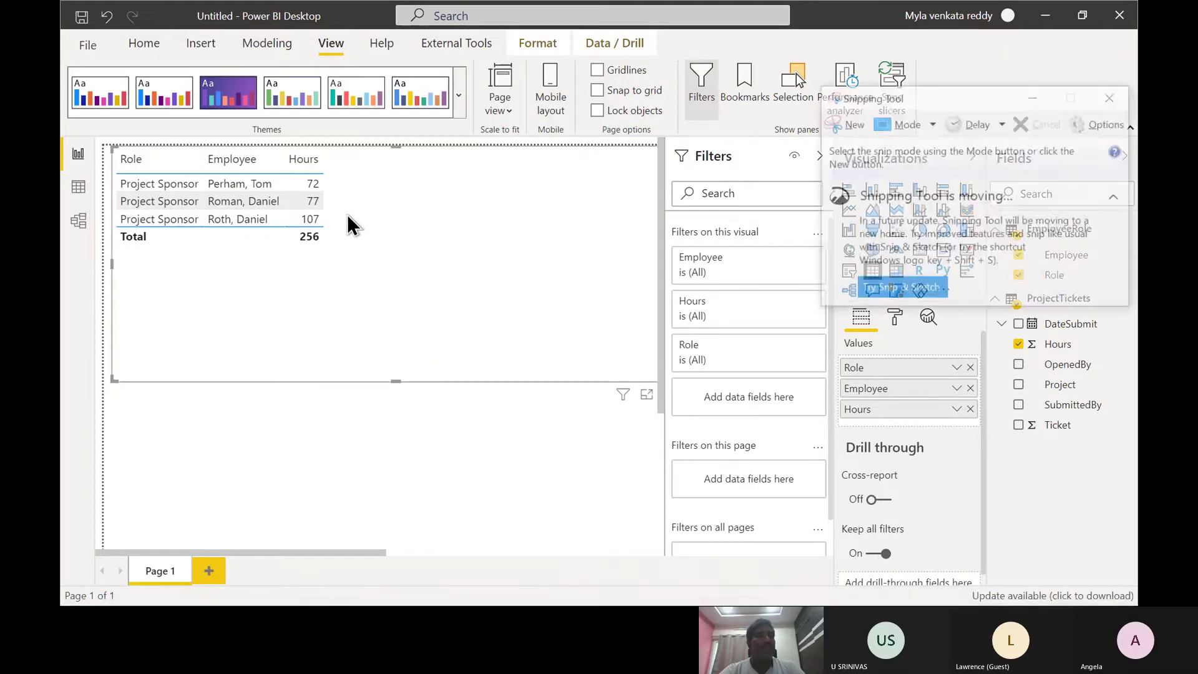
pyautogui.click(850, 124)
pyautogui.moveTo(92, 135); pyautogui.dragTo(451, 270)
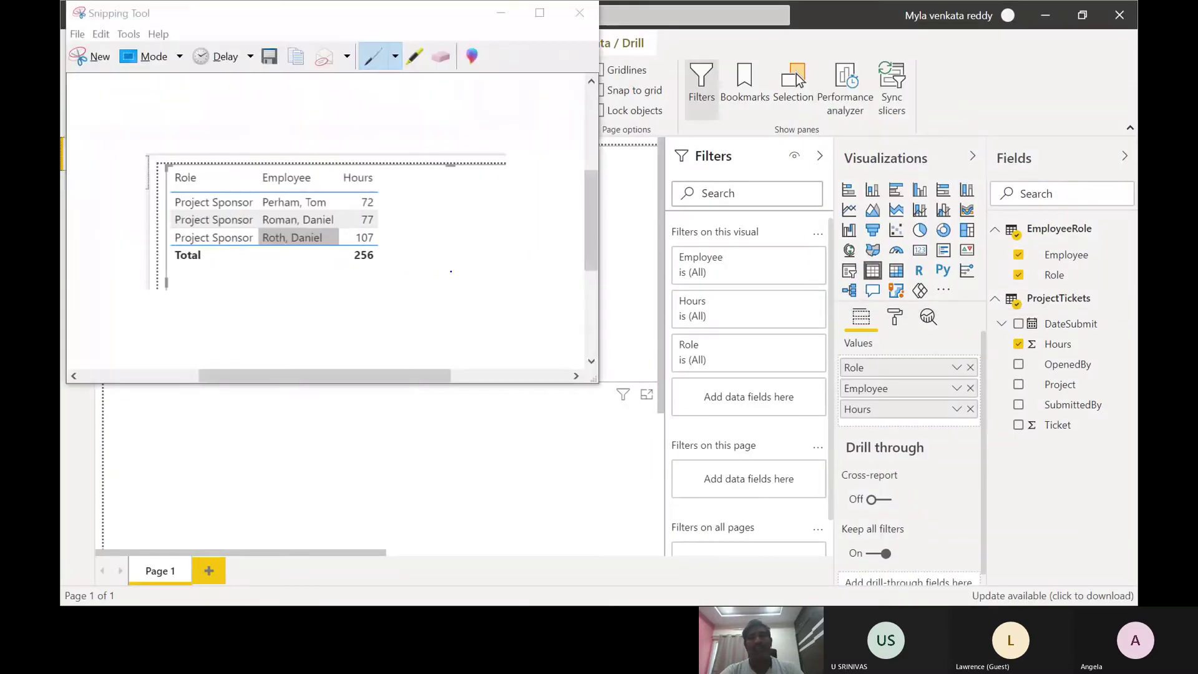
pyautogui.click(404, 463)
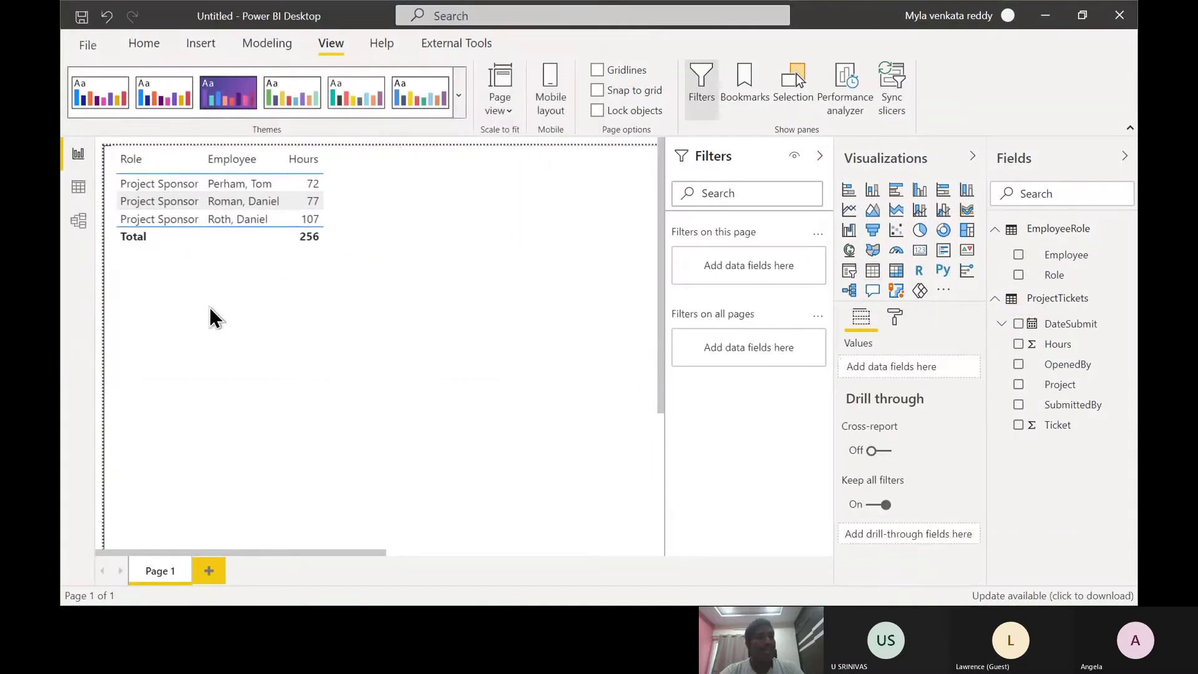
# - Deactivate the ProjectTickets (OpenedBy) relationship to EmployeeRole and make the ProjectTickets (SubmittedBy) relationship active instead
pyautogui.click(79, 224)
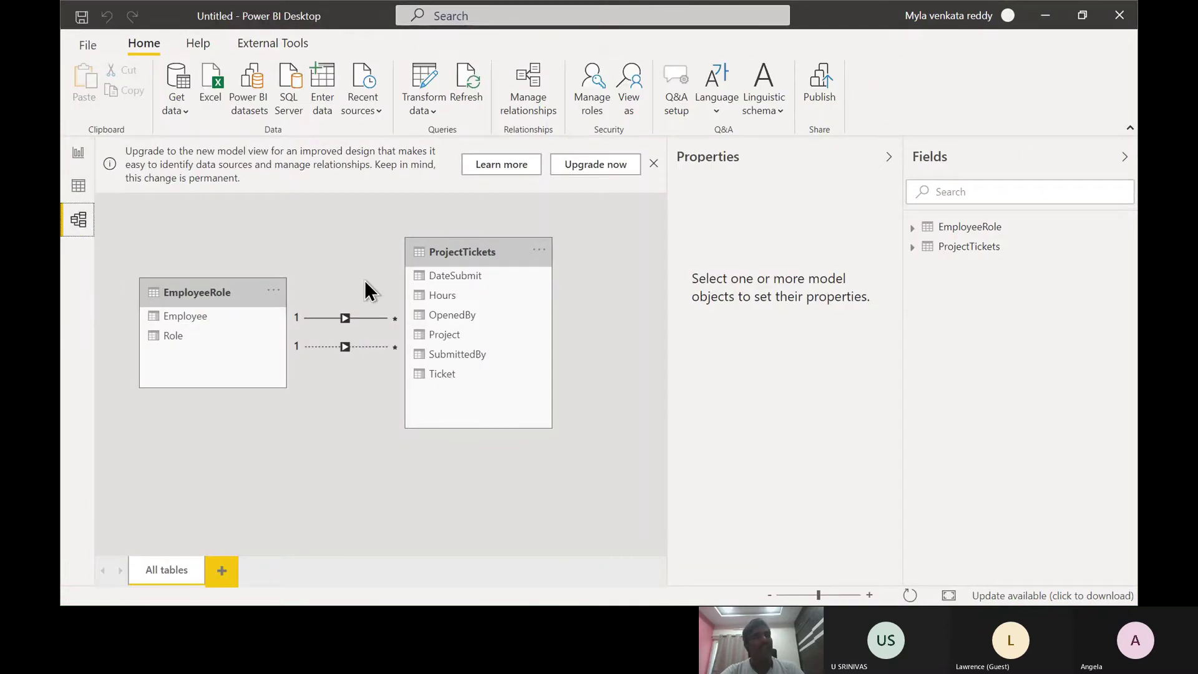
pyautogui.click(532, 81)
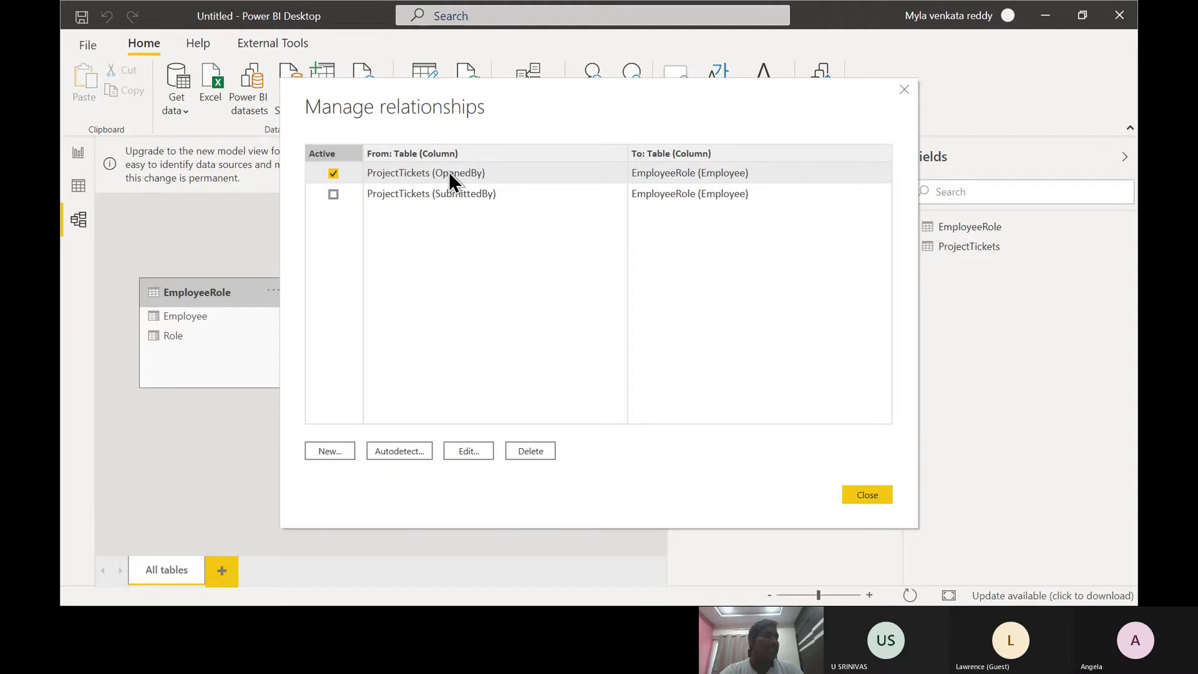
pyautogui.click(333, 175)
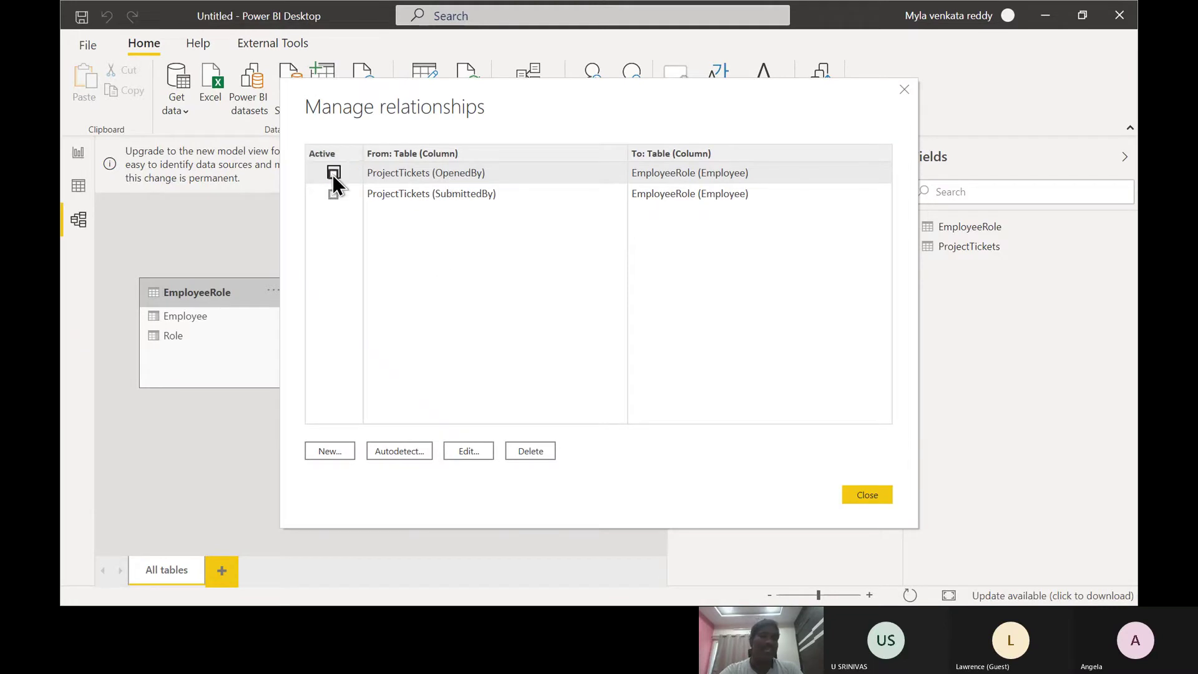
pyautogui.click(334, 196)
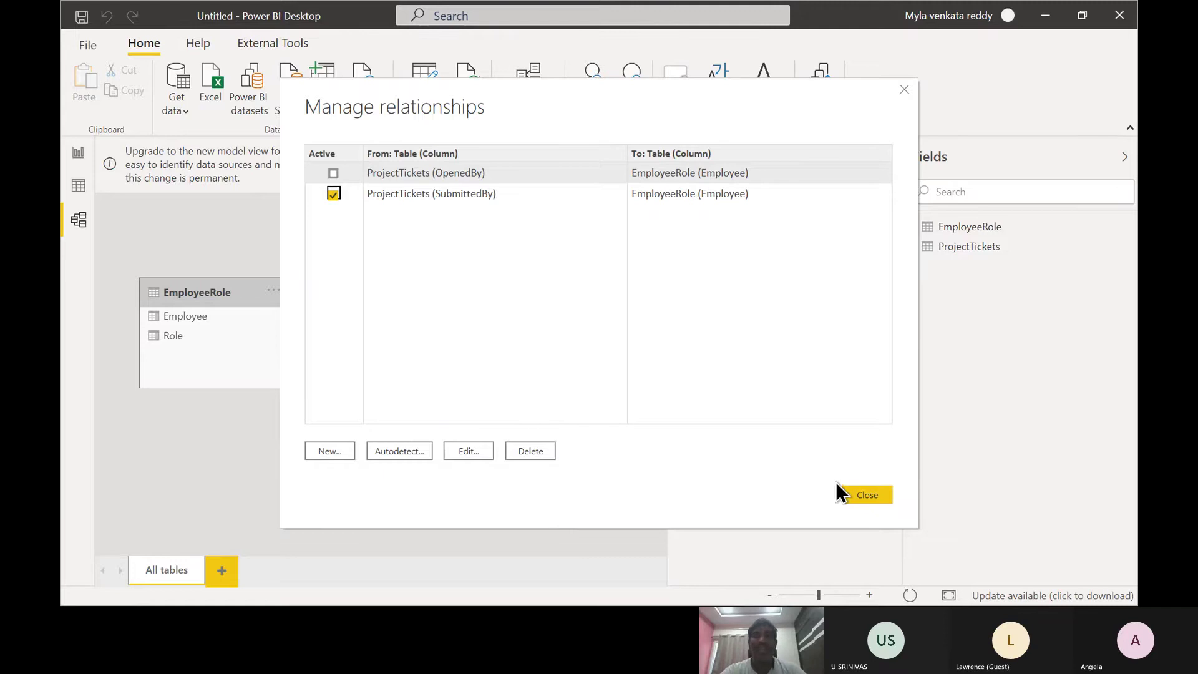
pyautogui.click(854, 495)
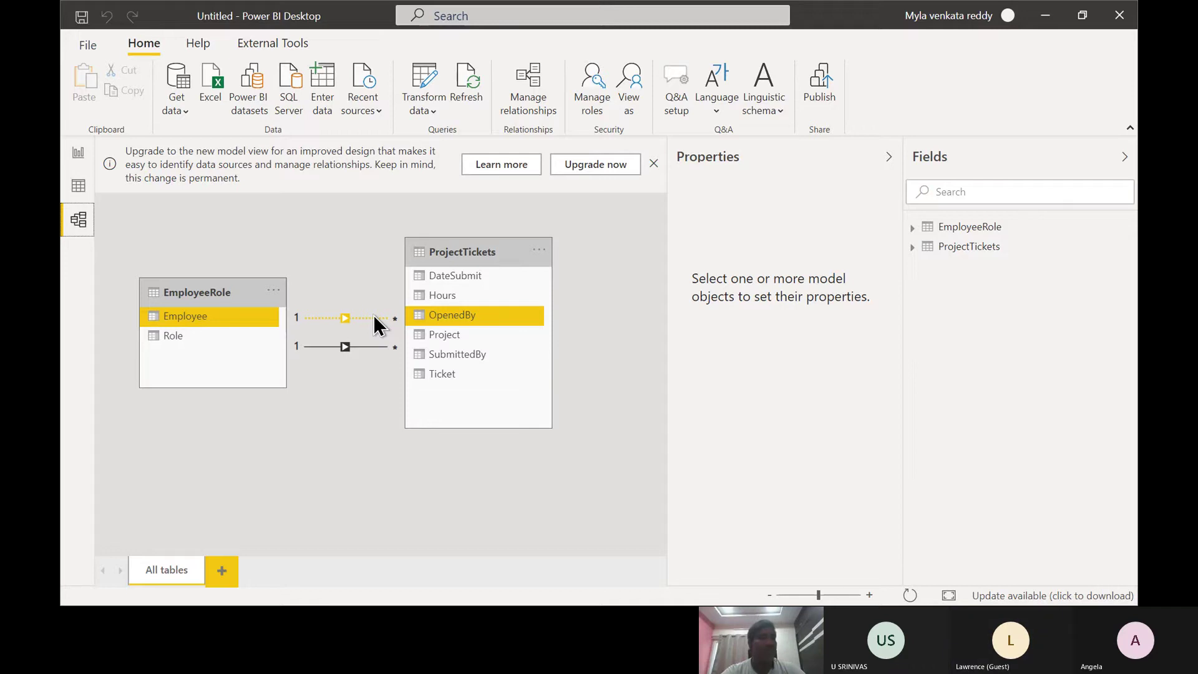
# - Compare the report's updated table with the captured snip by placing the Snipping Tool window beside it
pyautogui.click(81, 160)
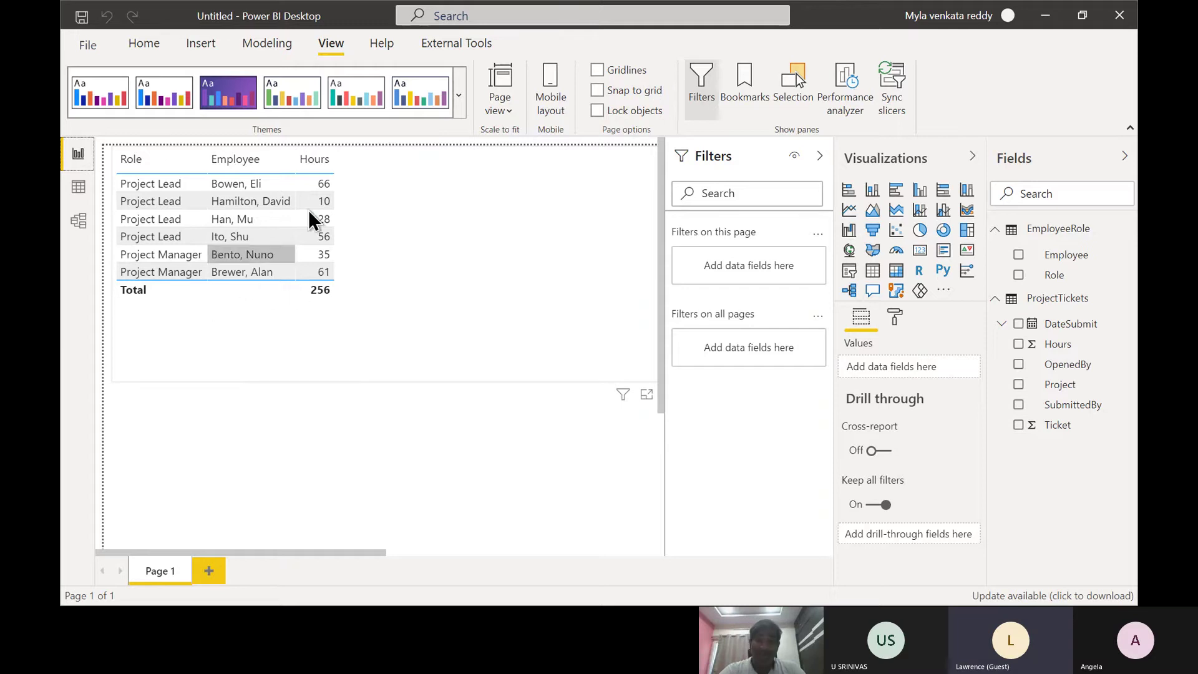
pyautogui.hotkey('alt', 'Tab')
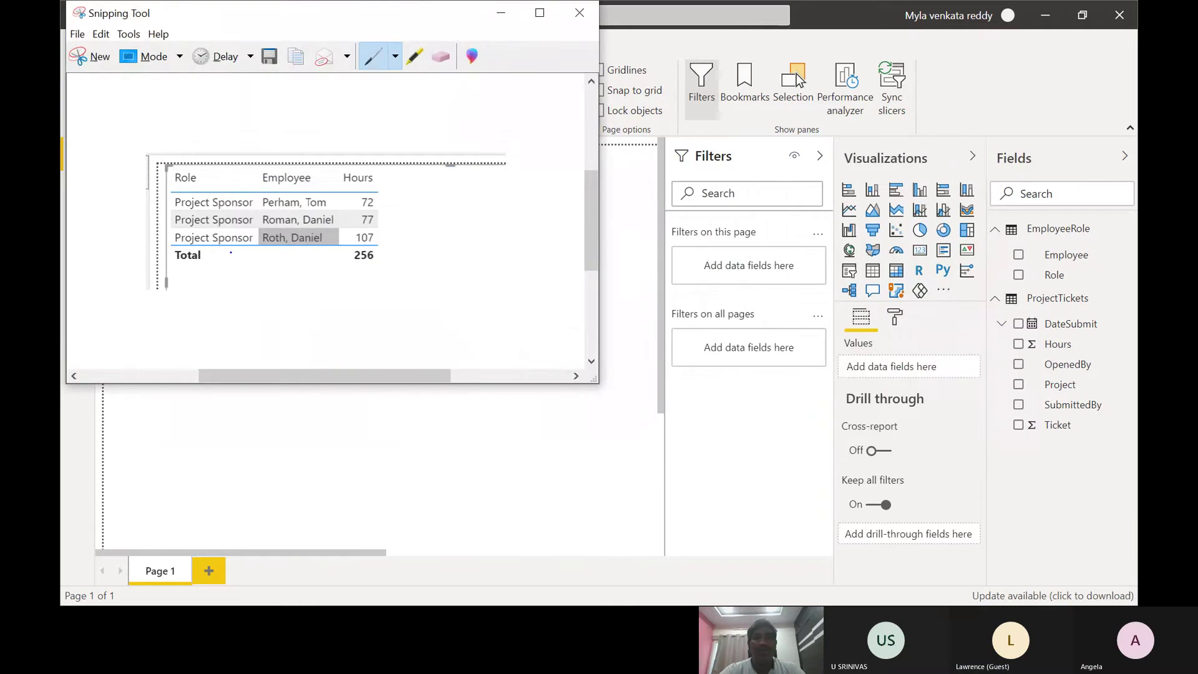
pyautogui.moveTo(380, 12); pyautogui.dragTo(730, 60)
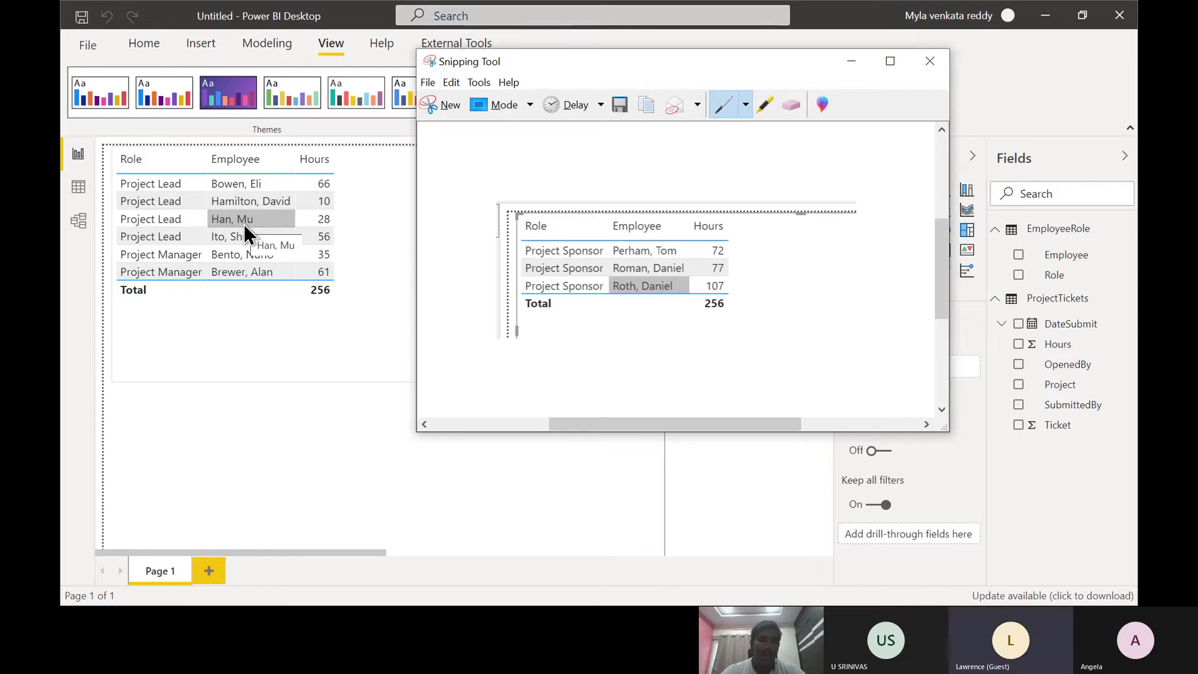
# - Deactivate the ProjectTickets (SubmittedBy) relationship, make the ProjectTickets (OpenedBy) relationship active again and return to the report page
pyautogui.click(83, 225)
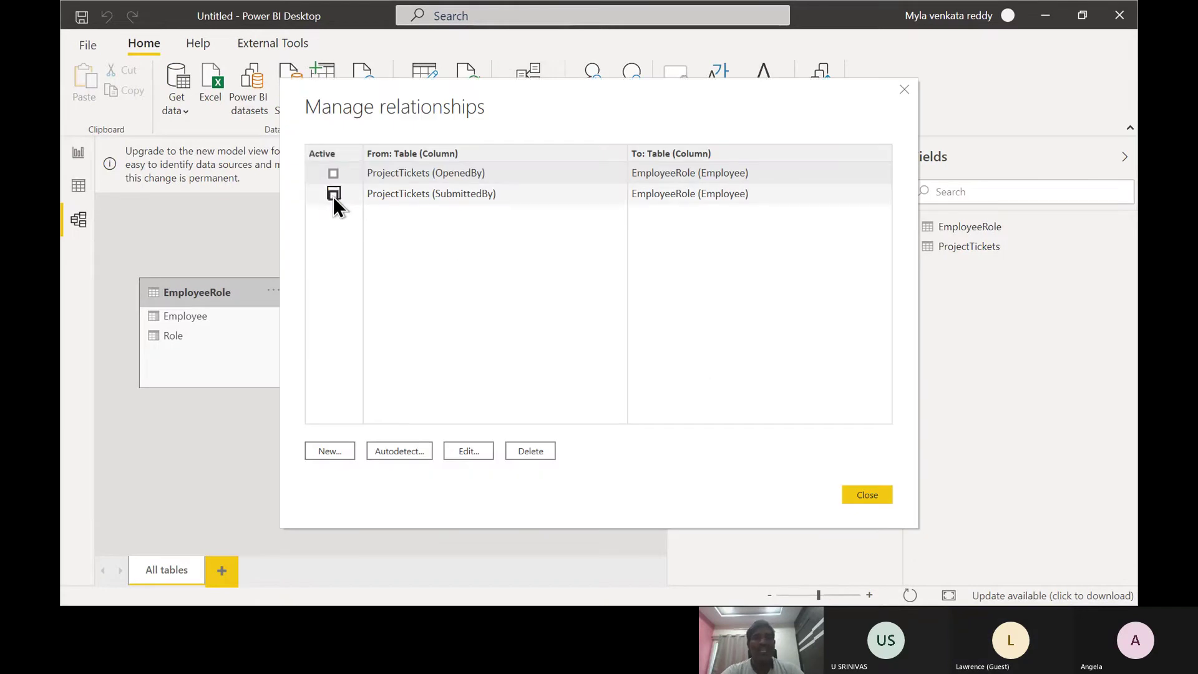
pyautogui.click(333, 173)
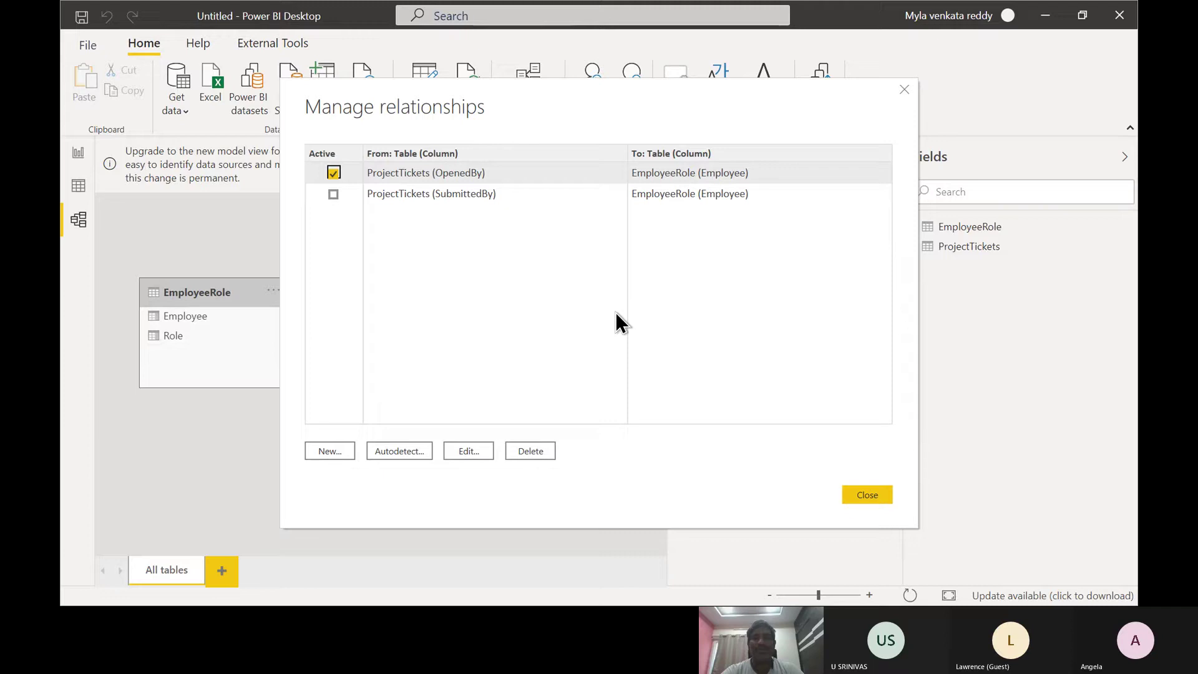
pyautogui.click(864, 499)
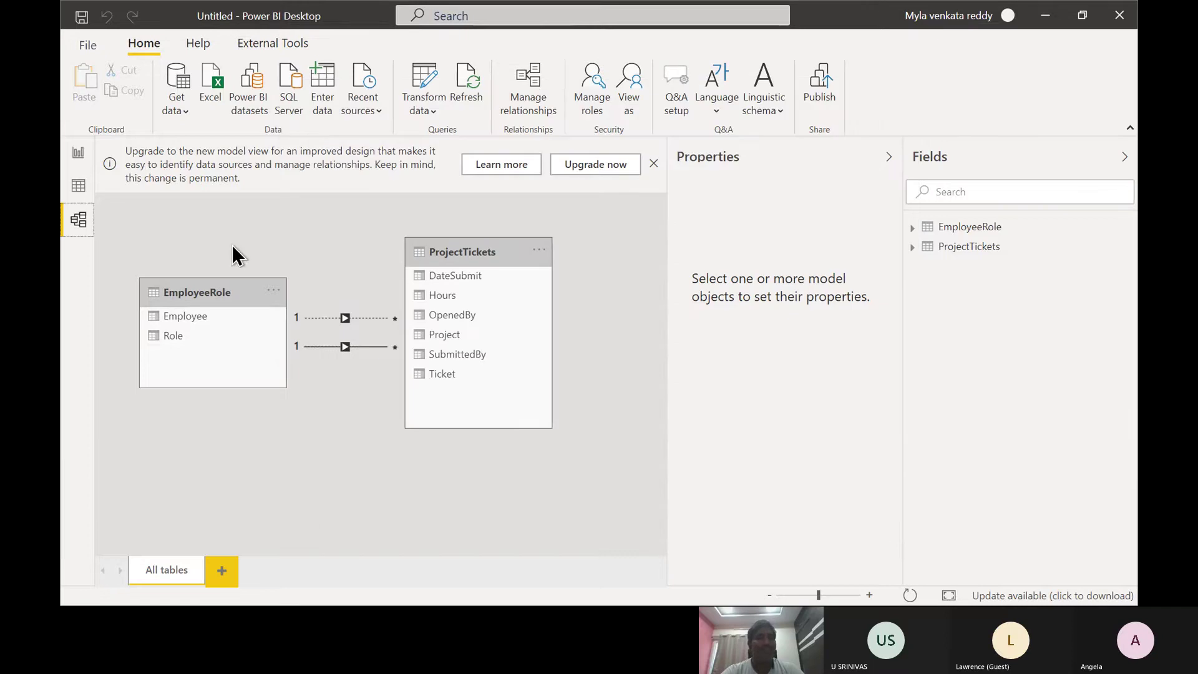
pyautogui.click(75, 156)
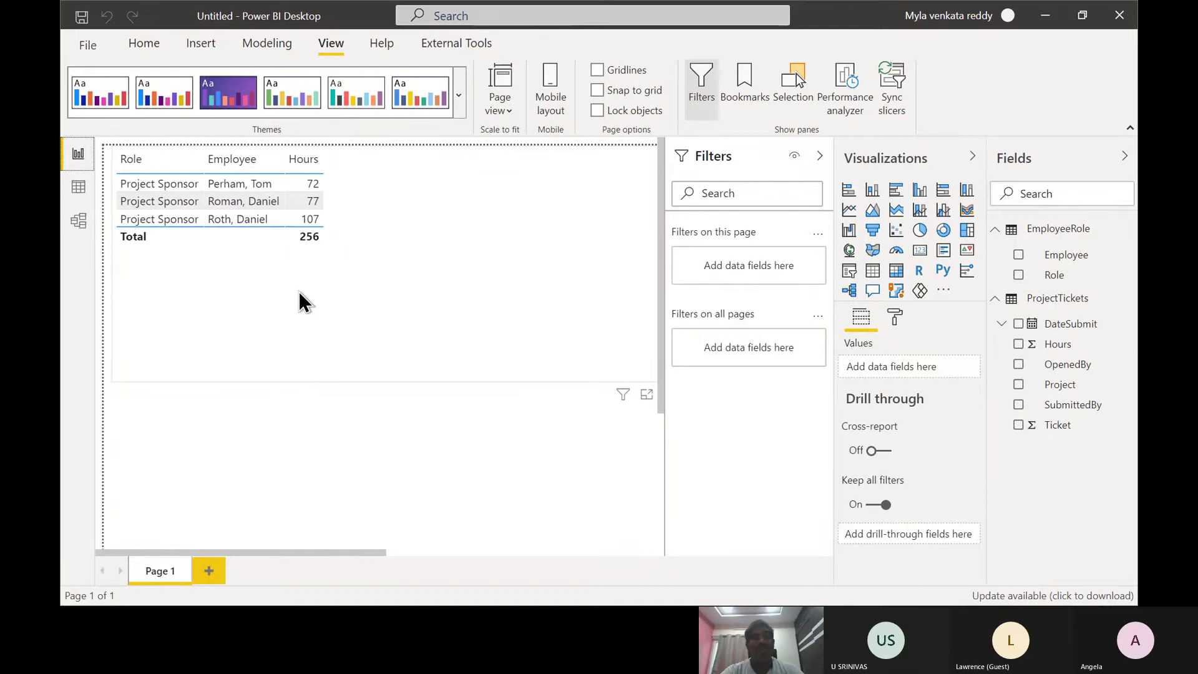
# - Review the Microsoft Docs section on changing the active relationship from OpenedBy to SubmittedBy in the browser and return to Power BI Desktop
pyautogui.hotkey('alt', 'Tab')
pyautogui.hotkey('alt', 'Tab')
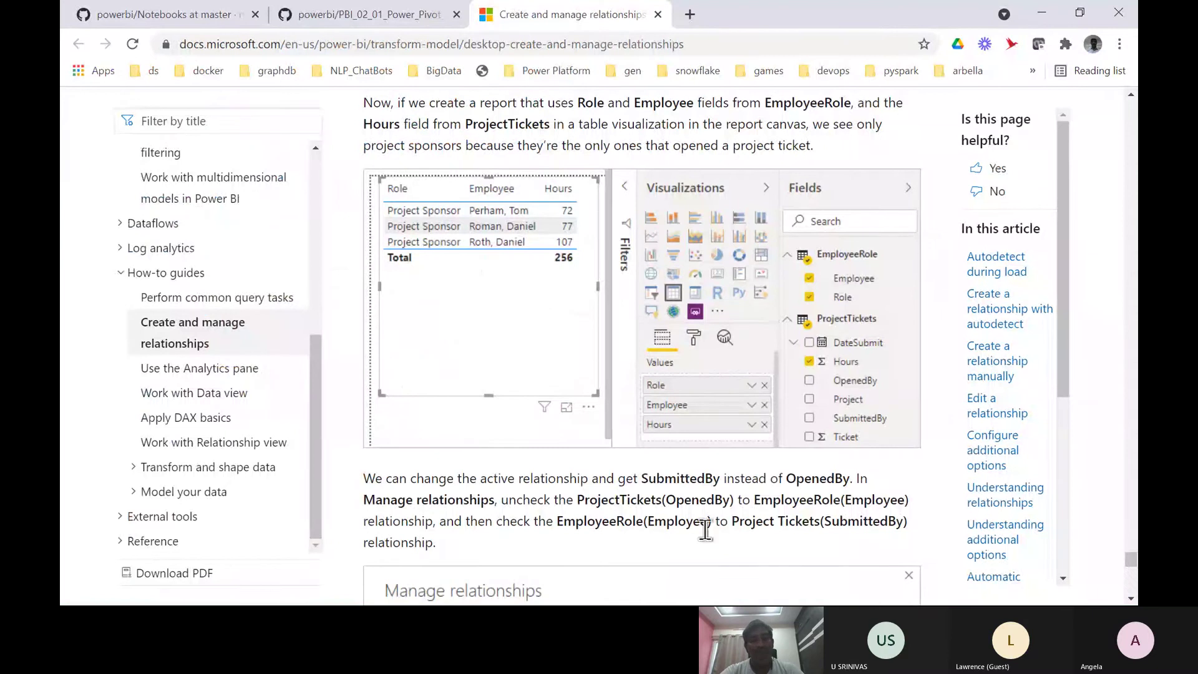
pyautogui.scroll(-4, 694, 548)
pyautogui.scroll(-1, 694, 549)
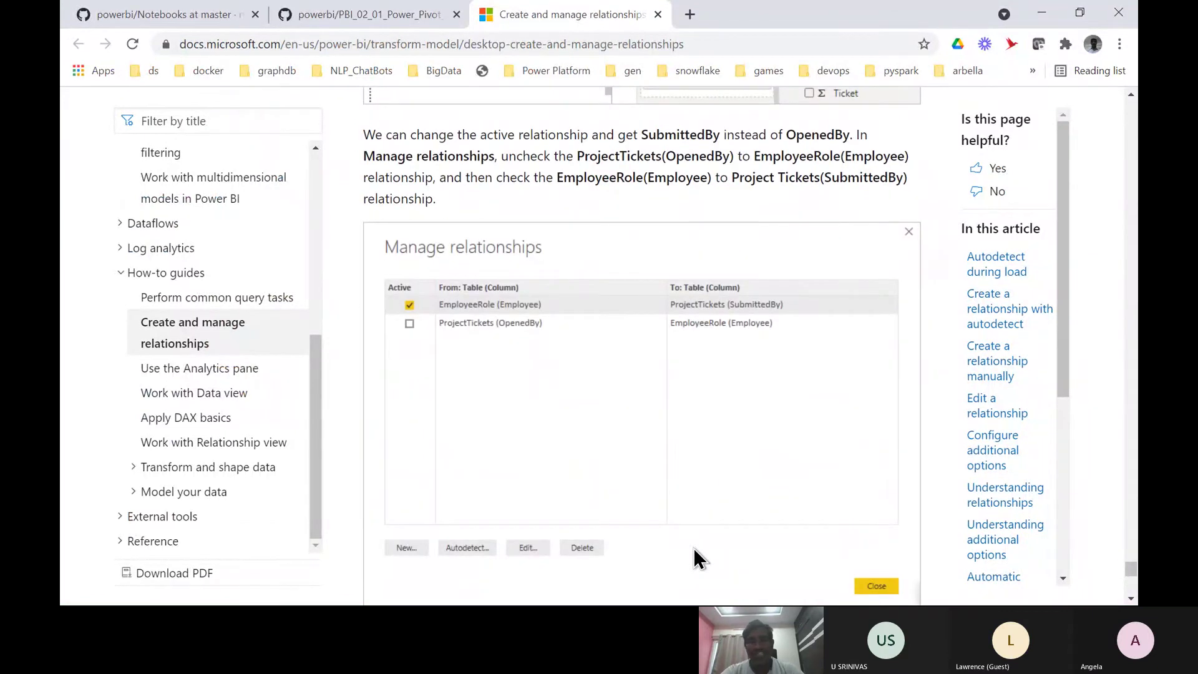
pyautogui.scroll(-4, 695, 548)
pyautogui.scroll(2, 694, 547)
pyautogui.scroll(5, 695, 548)
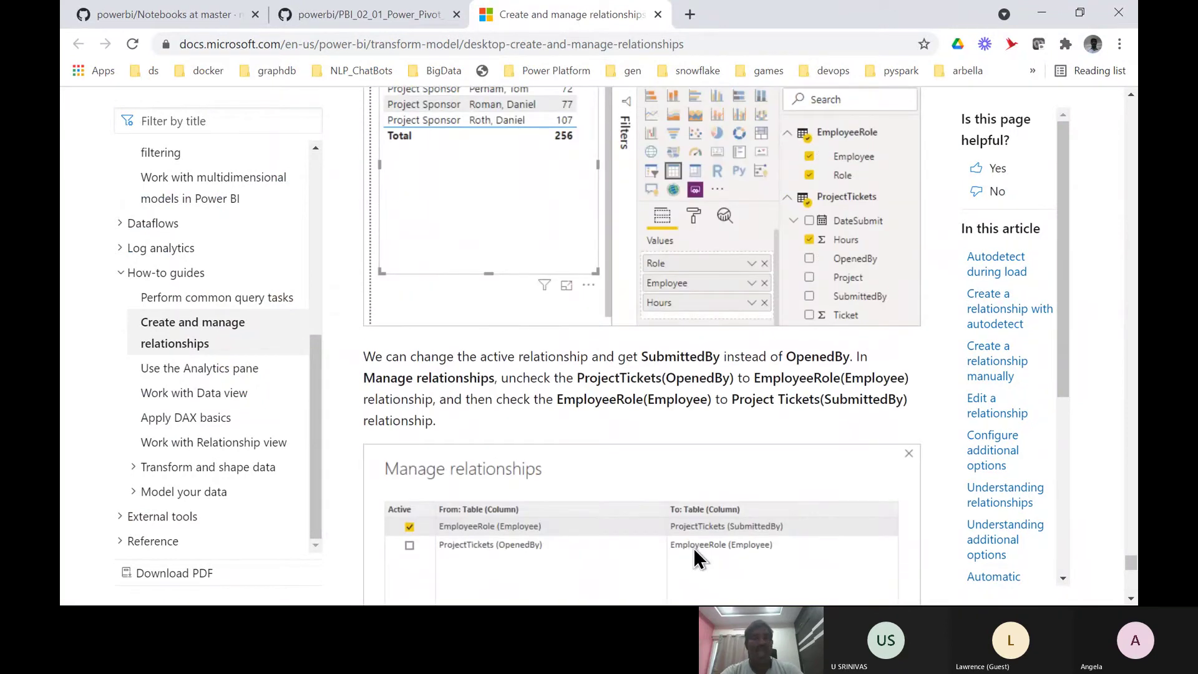
pyautogui.hotkey('alt', 'Tab')
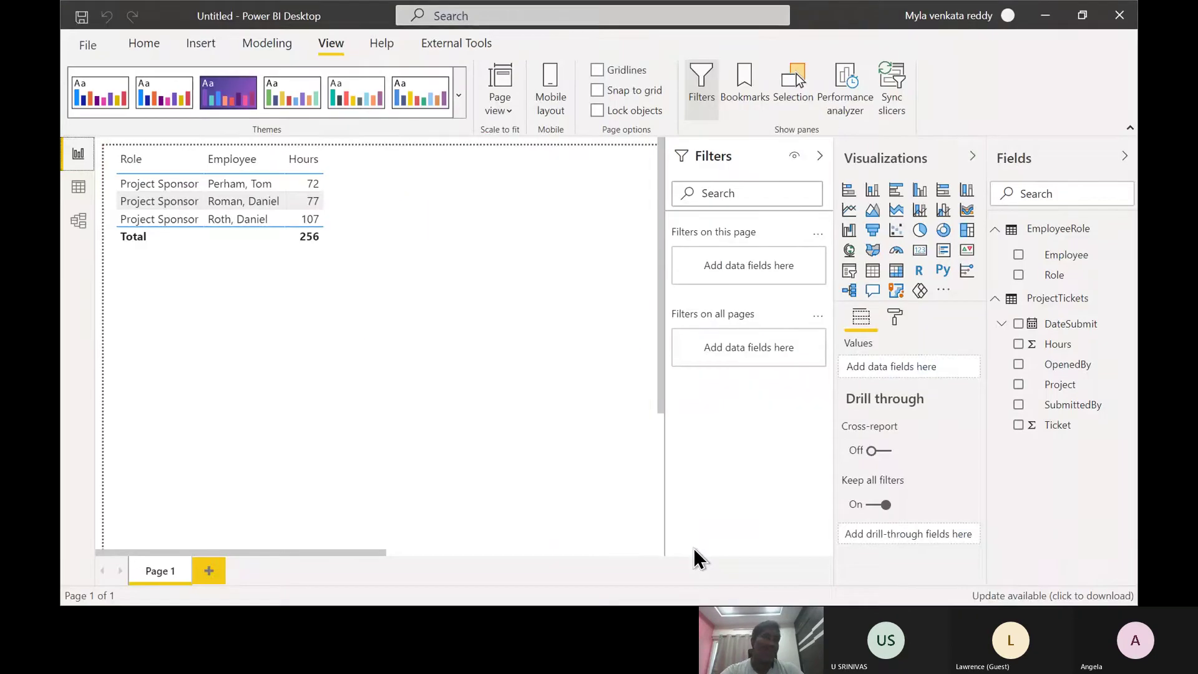
# - Create a calculated table in the Data view with the formula EmployeeRole_sponsors = 'EmployeeRole'
pyautogui.click(79, 221)
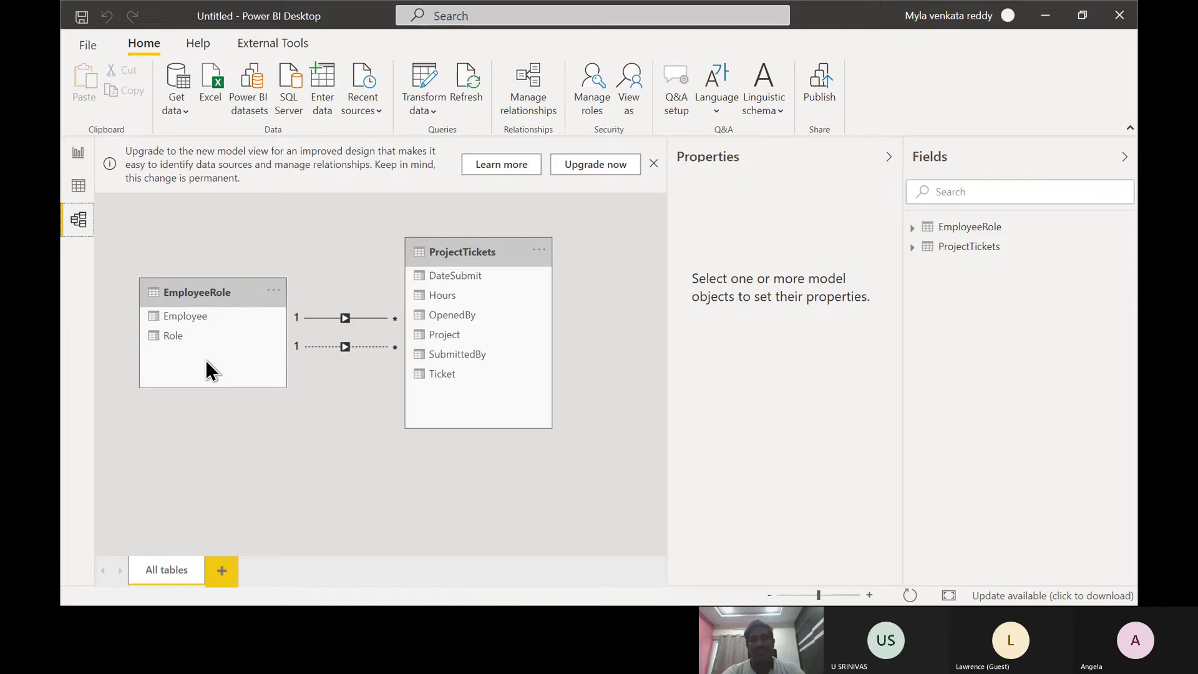
pyautogui.click(80, 187)
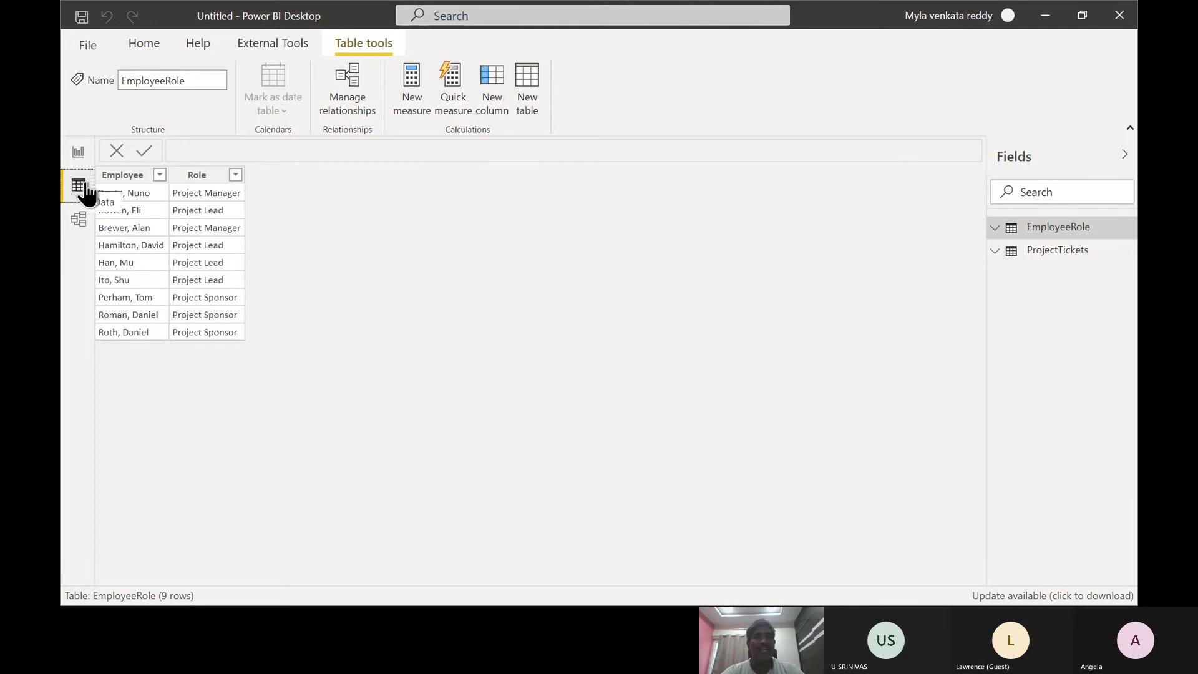
pyautogui.click(537, 78)
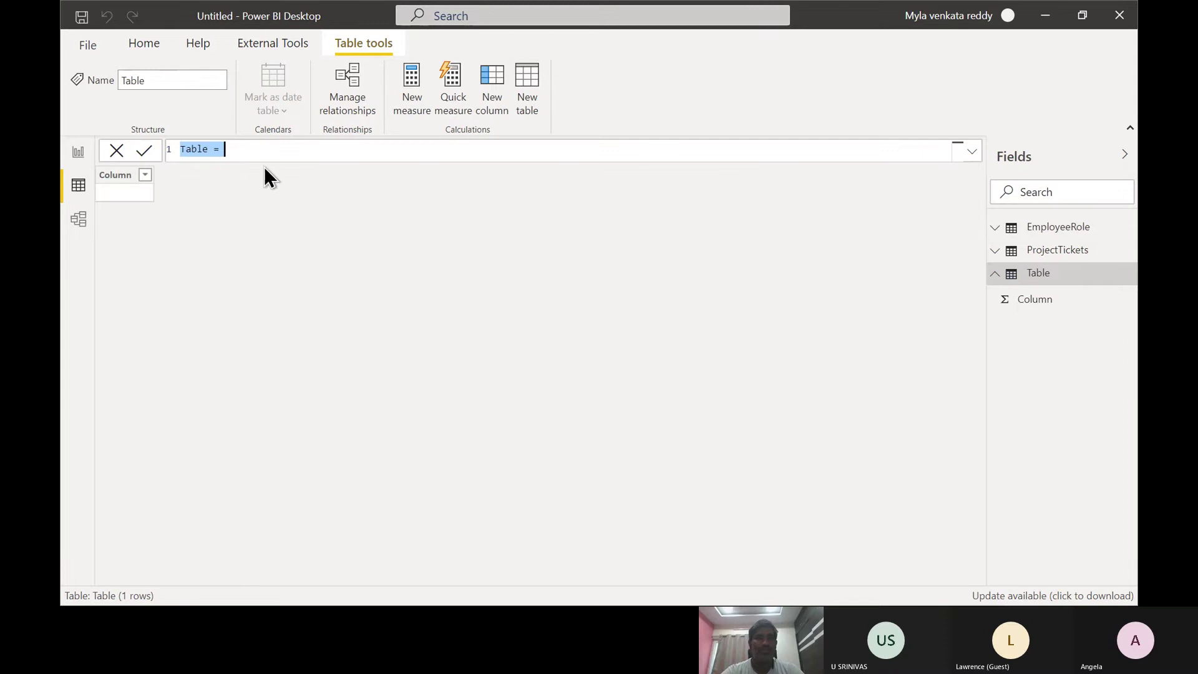
pyautogui.write('Em')
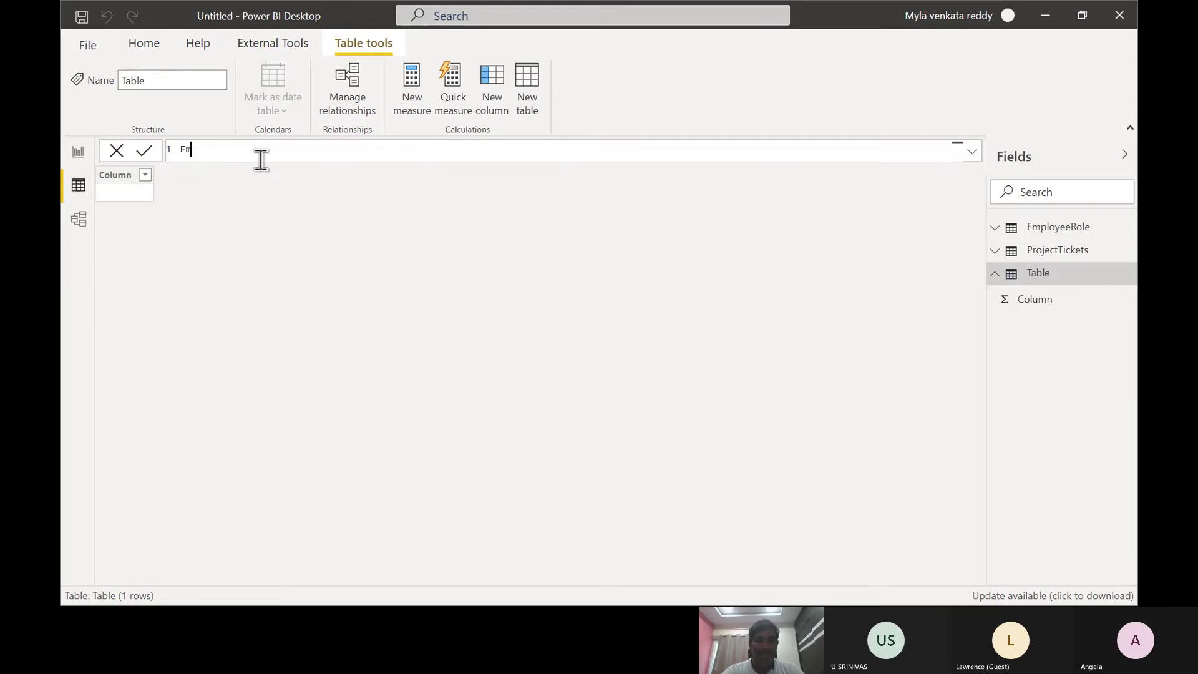
pyautogui.write('ployeeRole_ spon')
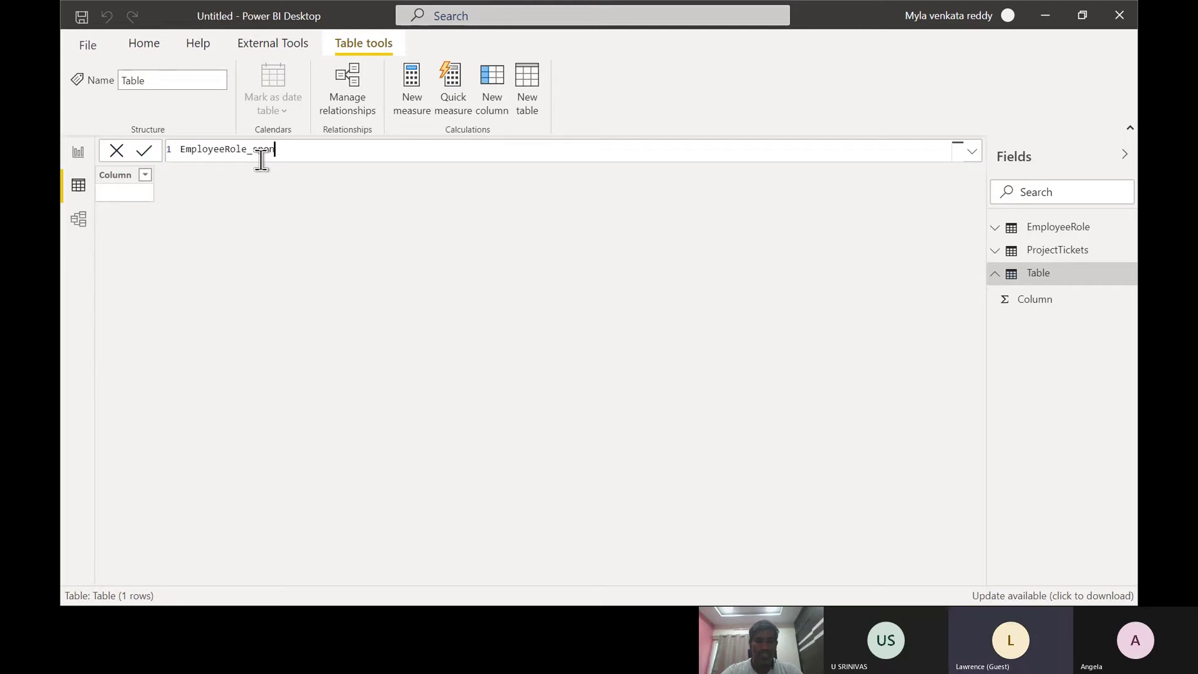
pyautogui.write('sors')
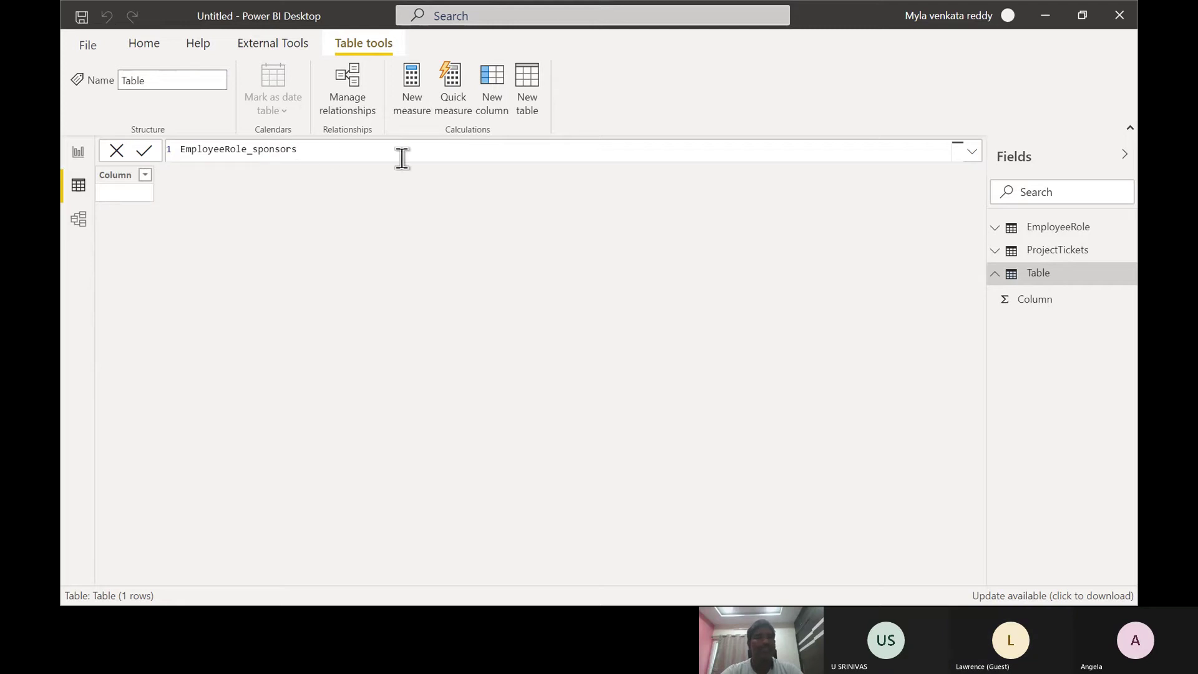
pyautogui.write(" = '")
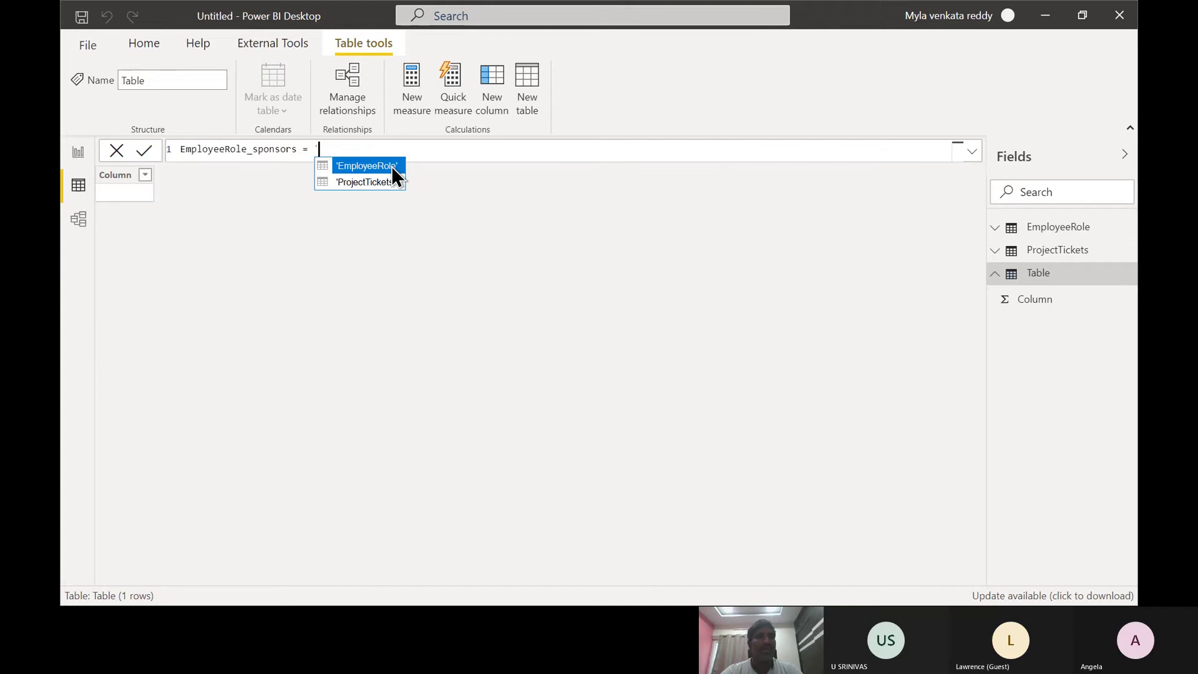
pyautogui.click(391, 166)
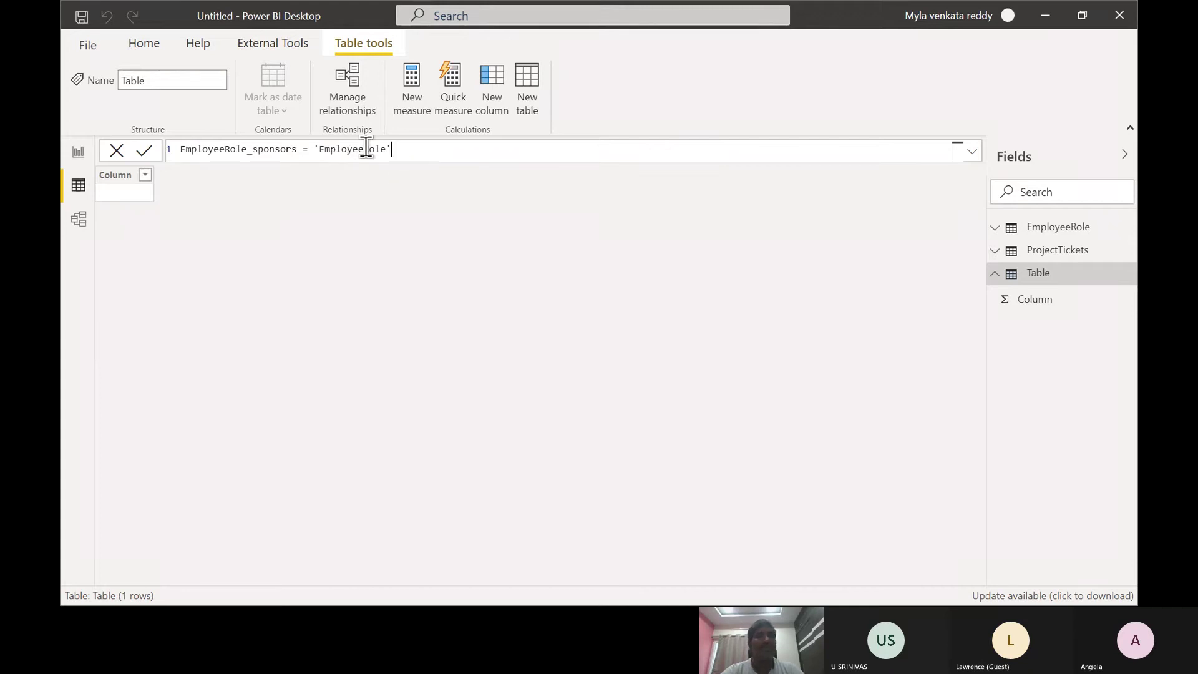
pyautogui.press('Return')
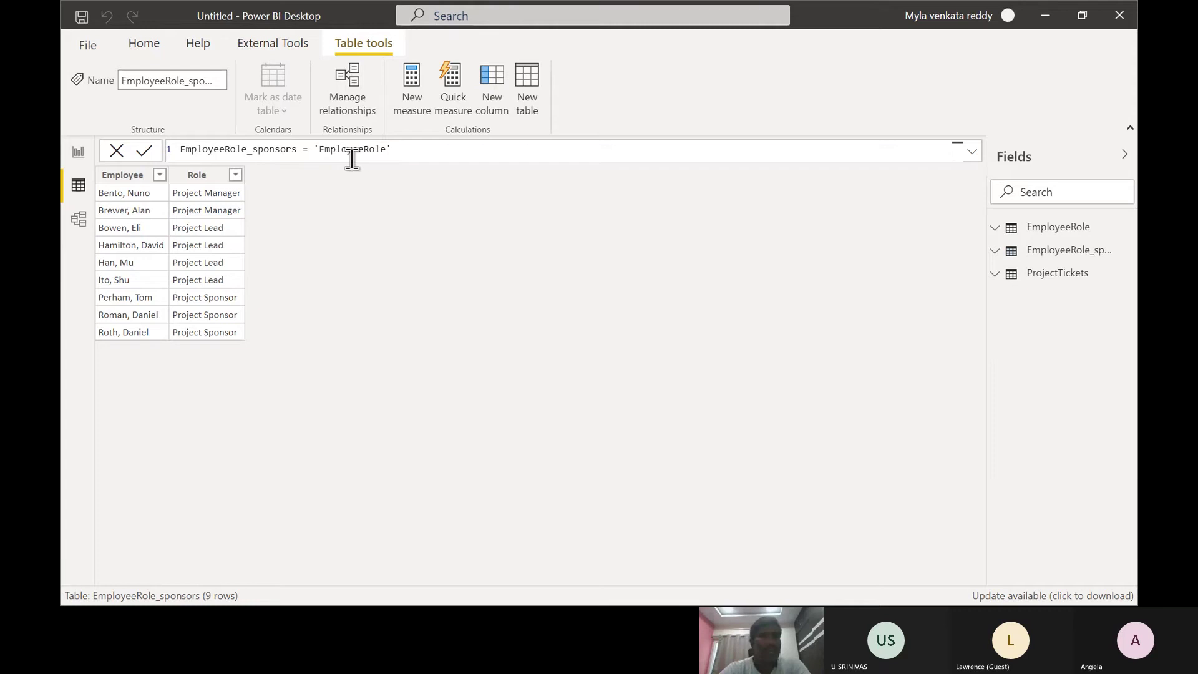
# - Rearrange the model diagram so EmployeeRole sits above EmployeeRole_sponsors, with ProjectTickets to the right of both
pyautogui.click(80, 219)
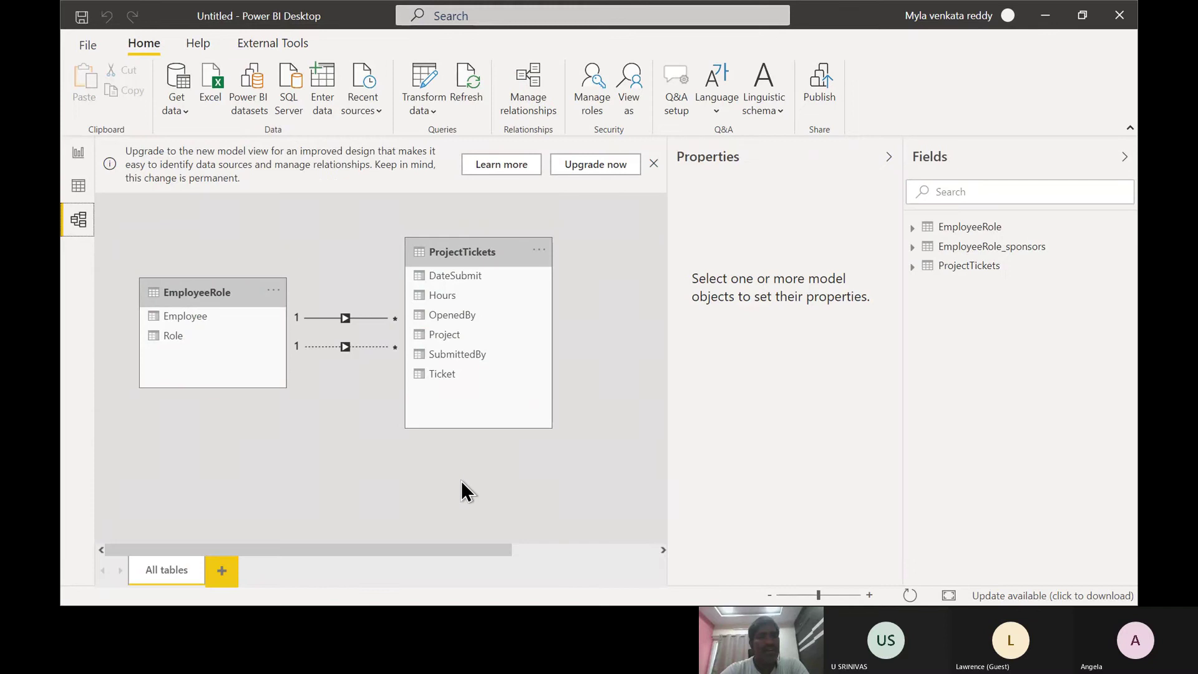
pyautogui.click(896, 159)
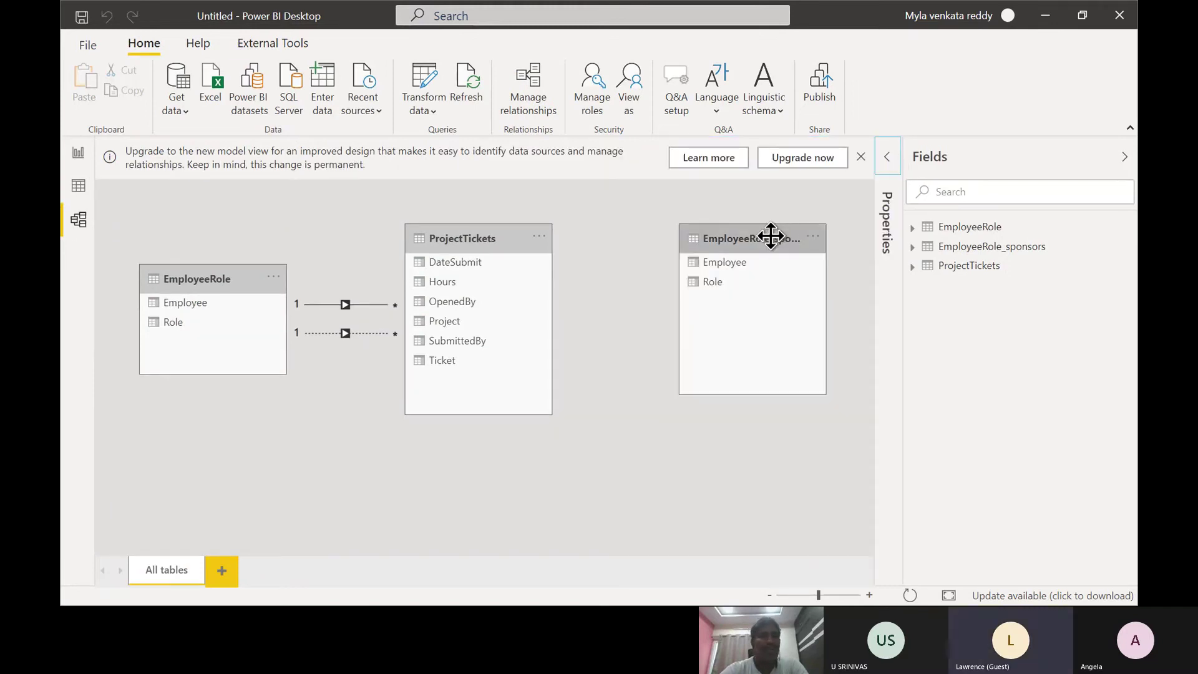
pyautogui.moveTo(770, 235); pyautogui.dragTo(291, 385)
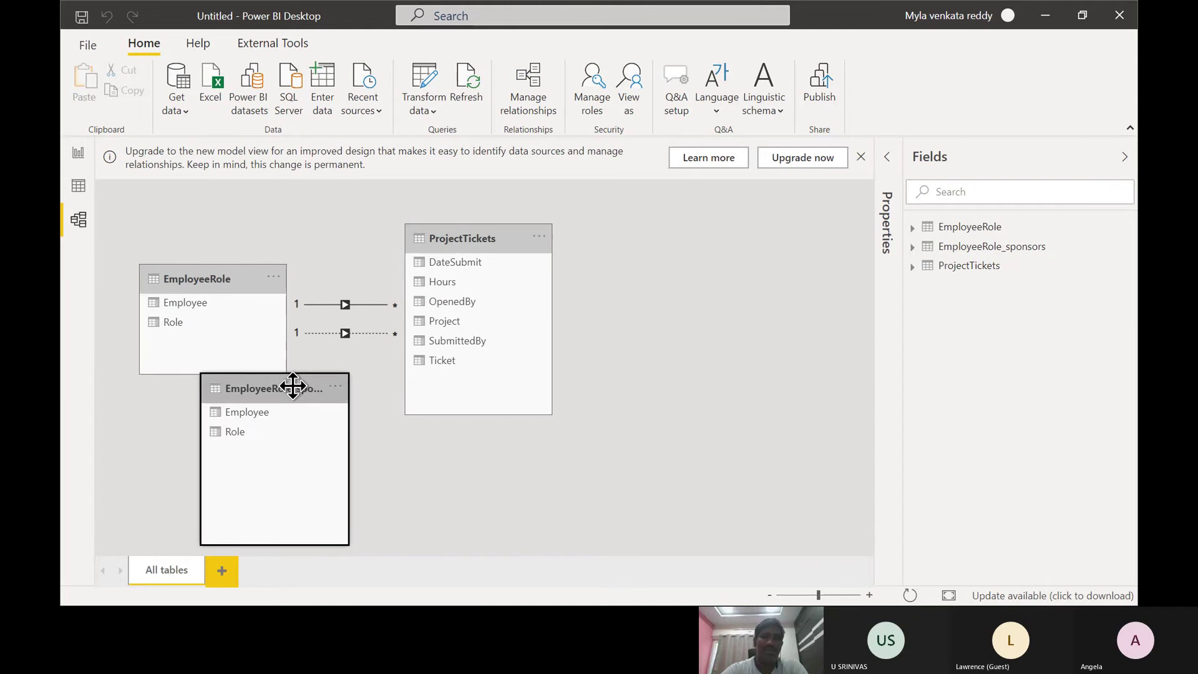
pyautogui.moveTo(483, 240); pyautogui.dragTo(675, 303)
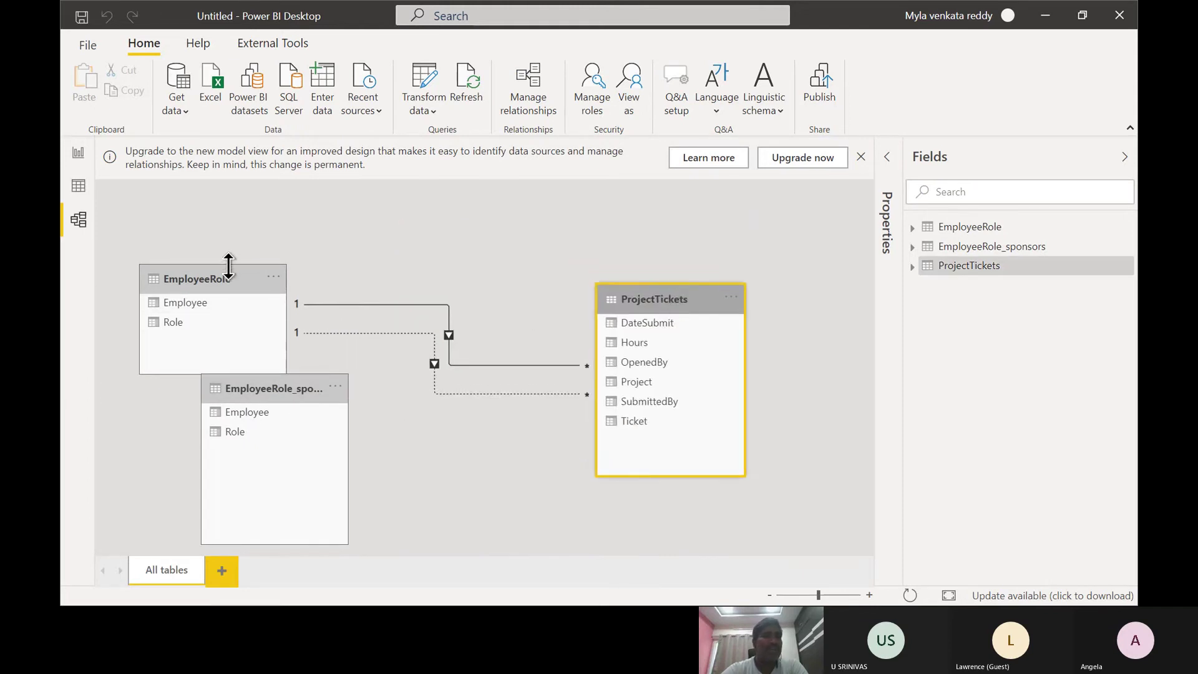
pyautogui.moveTo(229, 267); pyautogui.dragTo(278, 176)
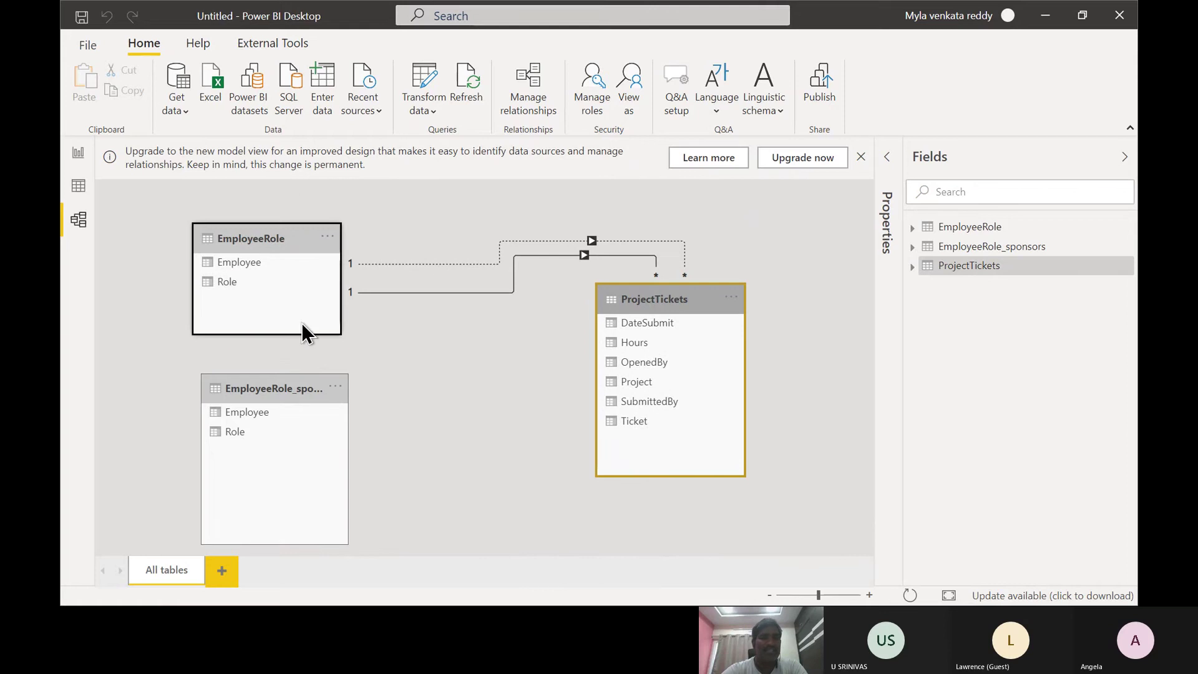
# - Delete the active relationship between EmployeeRole Employee and ProjectTickets OpenedBy
pyautogui.rightClick(433, 292)
pyautogui.click(458, 298)
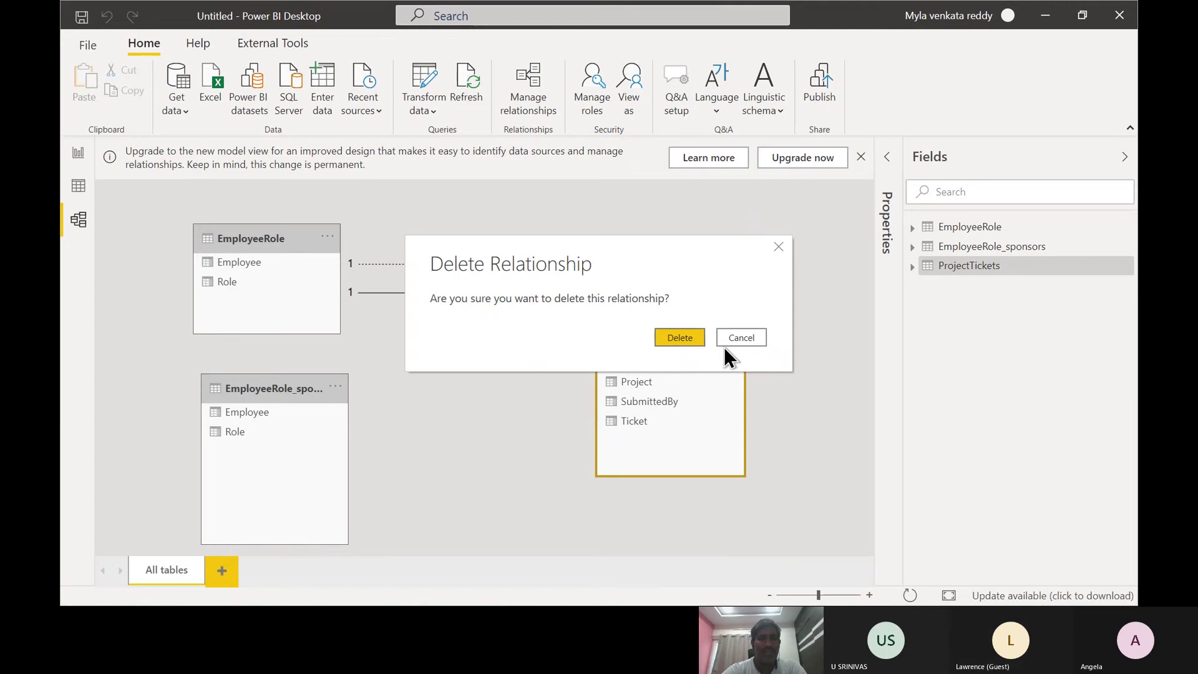
pyautogui.click(691, 336)
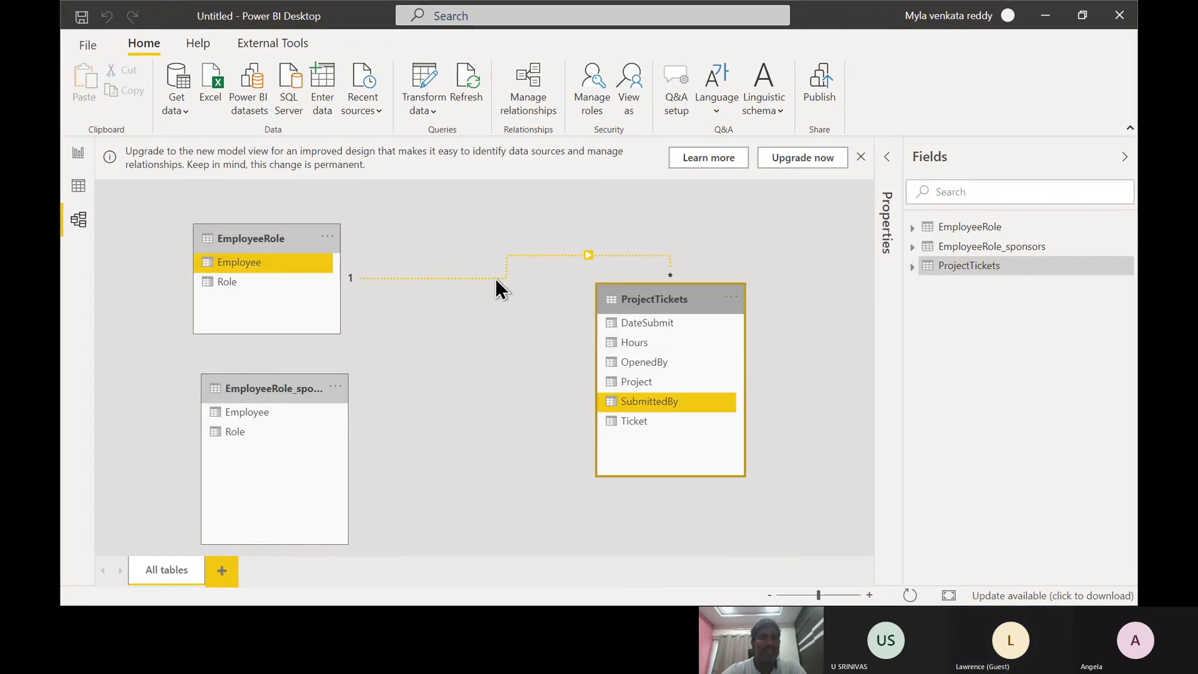
# - Make the ProjectTickets (SubmittedBy) relationship to EmployeeRole active and relate EmployeeRole_sponsors Employee to ProjectTickets OpenedBy
pyautogui.doubleClick(495, 278)
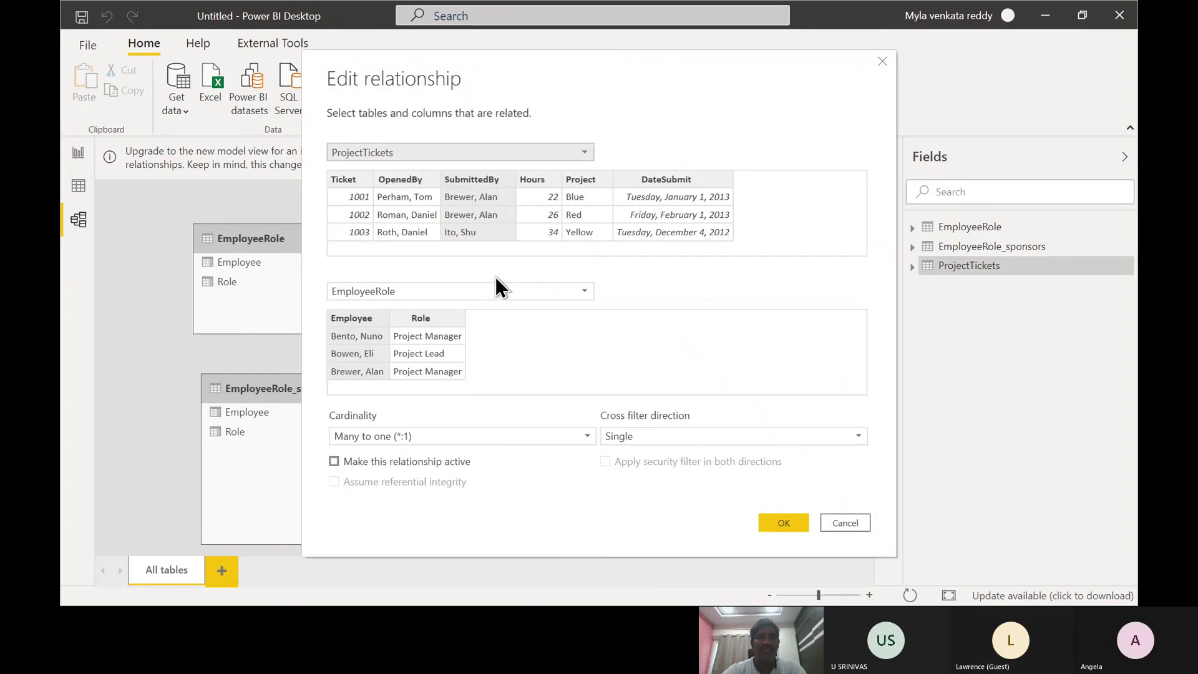
pyautogui.click(829, 528)
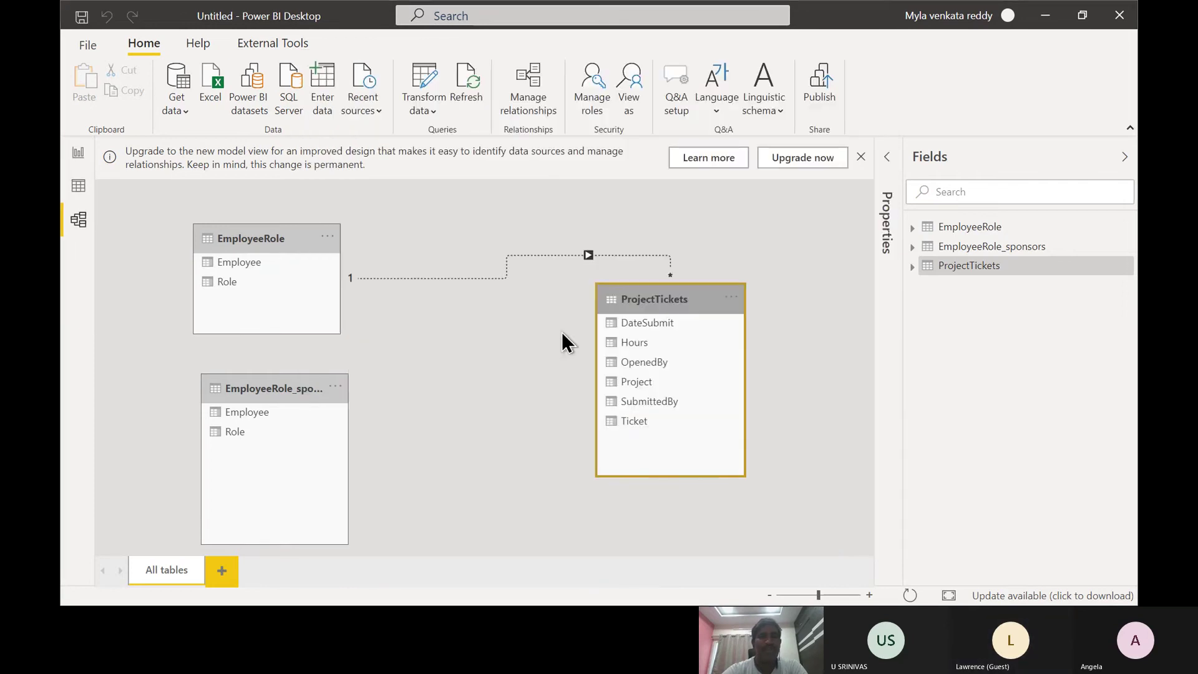
pyautogui.click(527, 100)
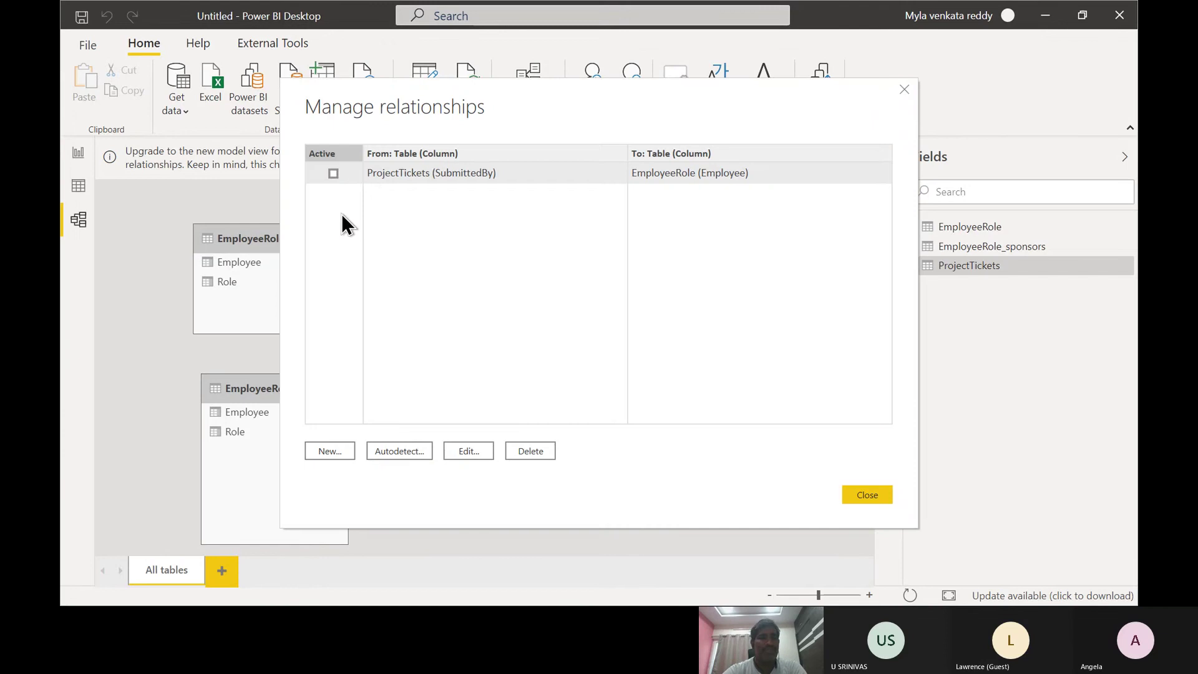
pyautogui.click(334, 173)
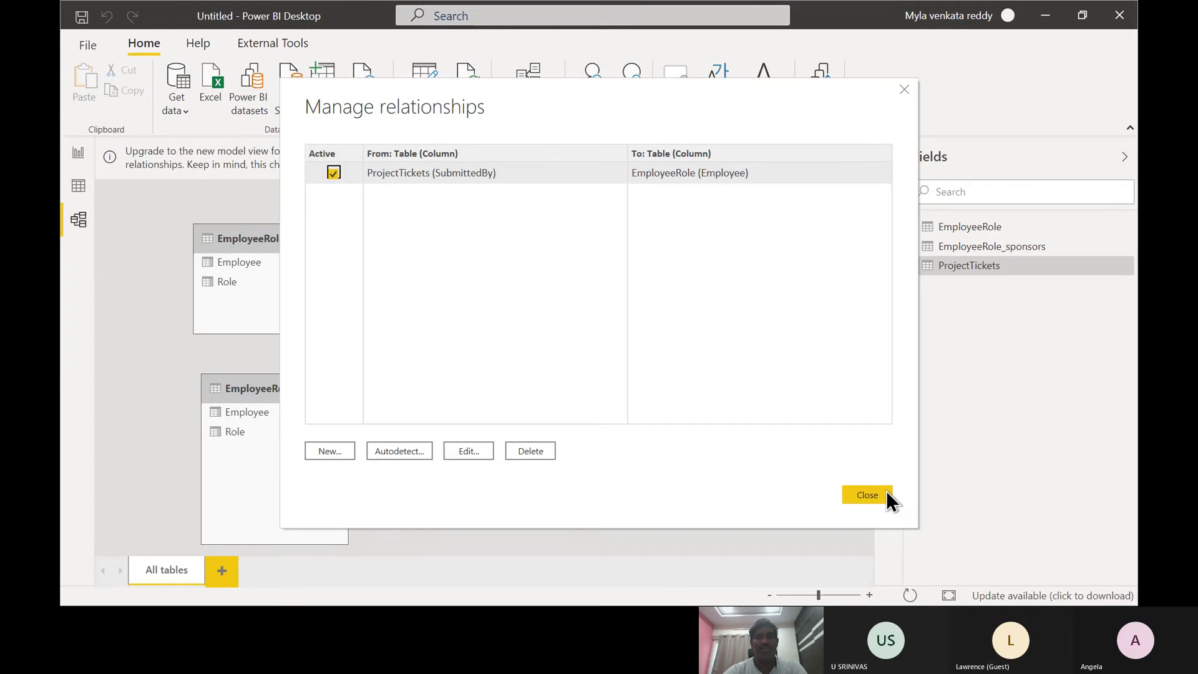
pyautogui.click(854, 495)
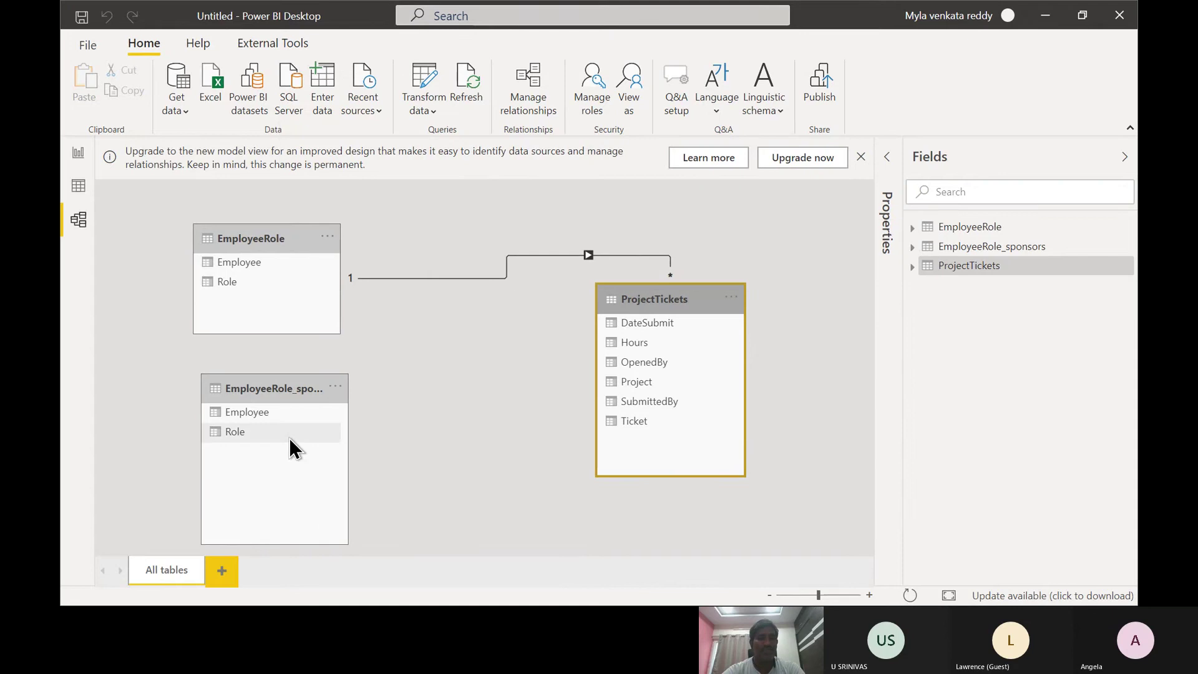
pyautogui.moveTo(264, 414); pyautogui.dragTo(679, 361)
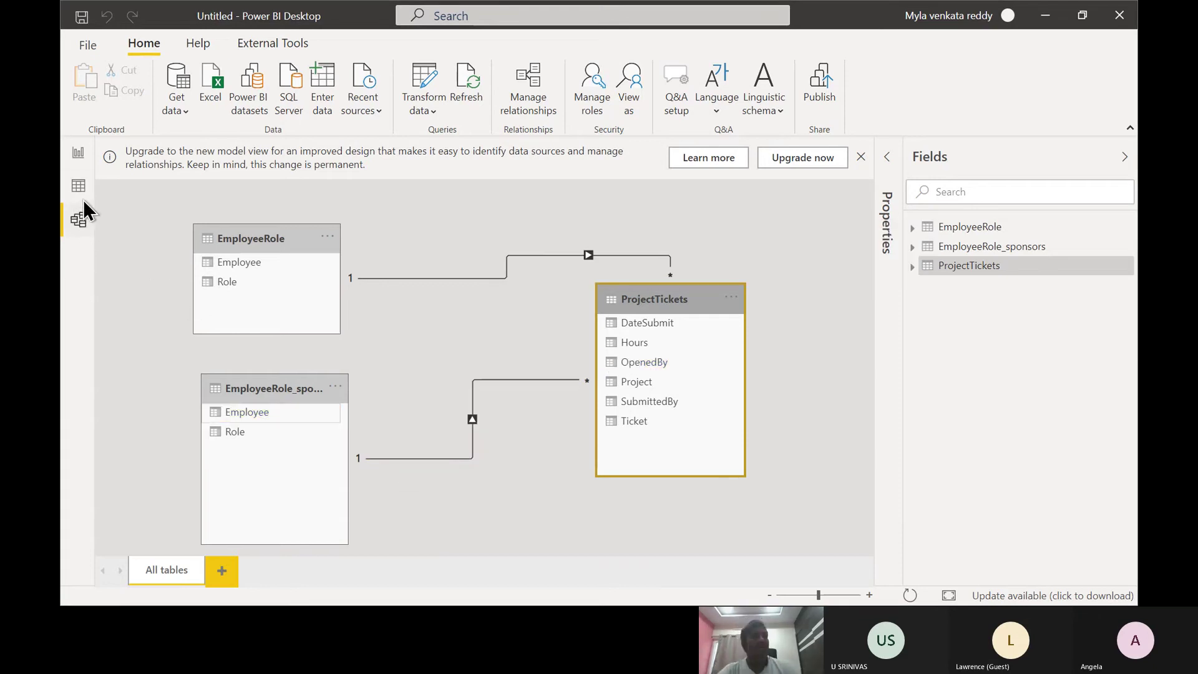
# - Add a second table visual to the report page with EmployeeRole_sponsors Role and Employee plus ProjectTickets Hours
pyautogui.click(85, 156)
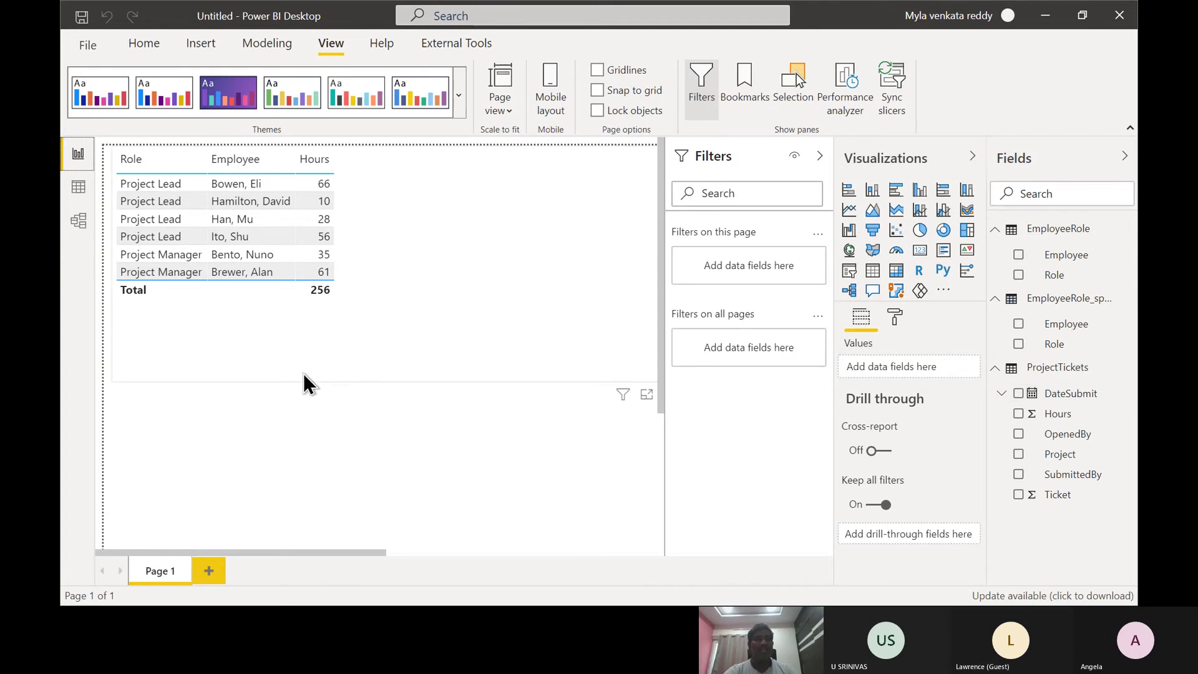
pyautogui.click(256, 376)
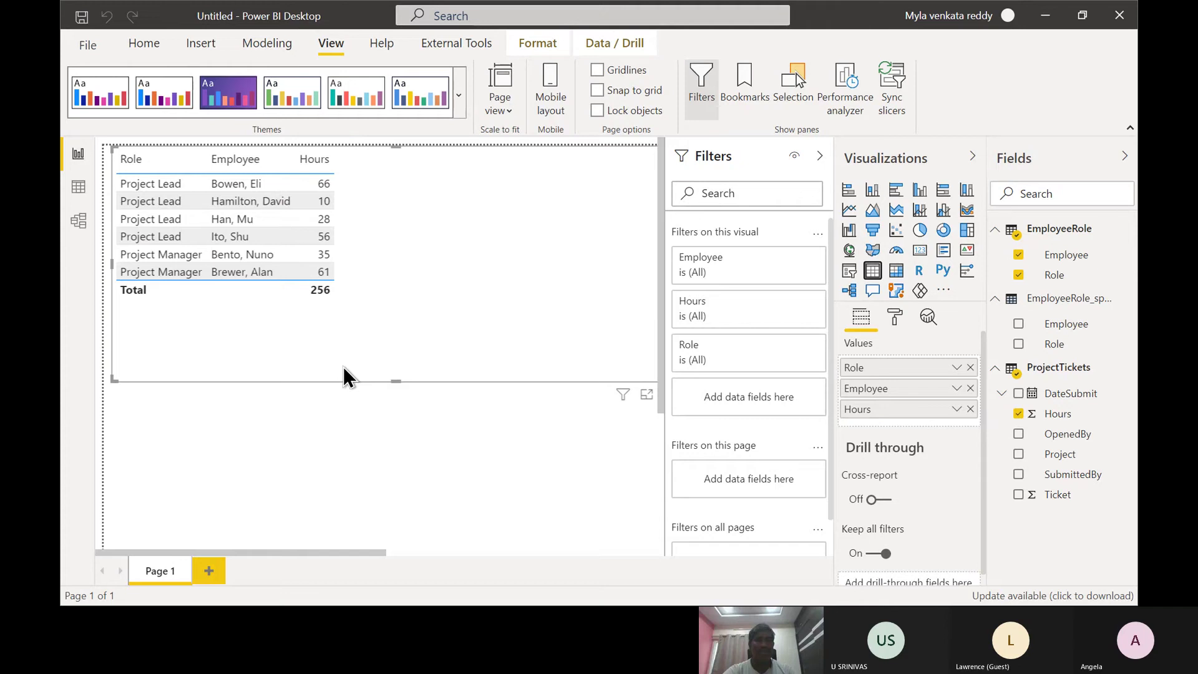
pyautogui.click(320, 430)
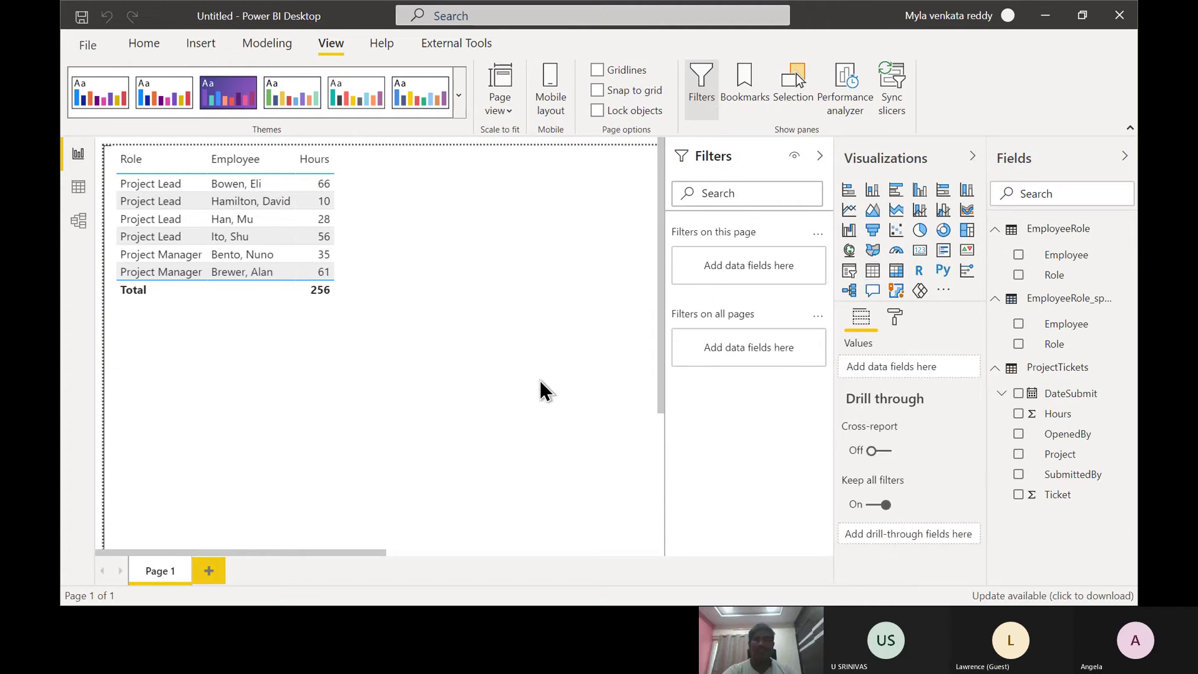
pyautogui.click(873, 272)
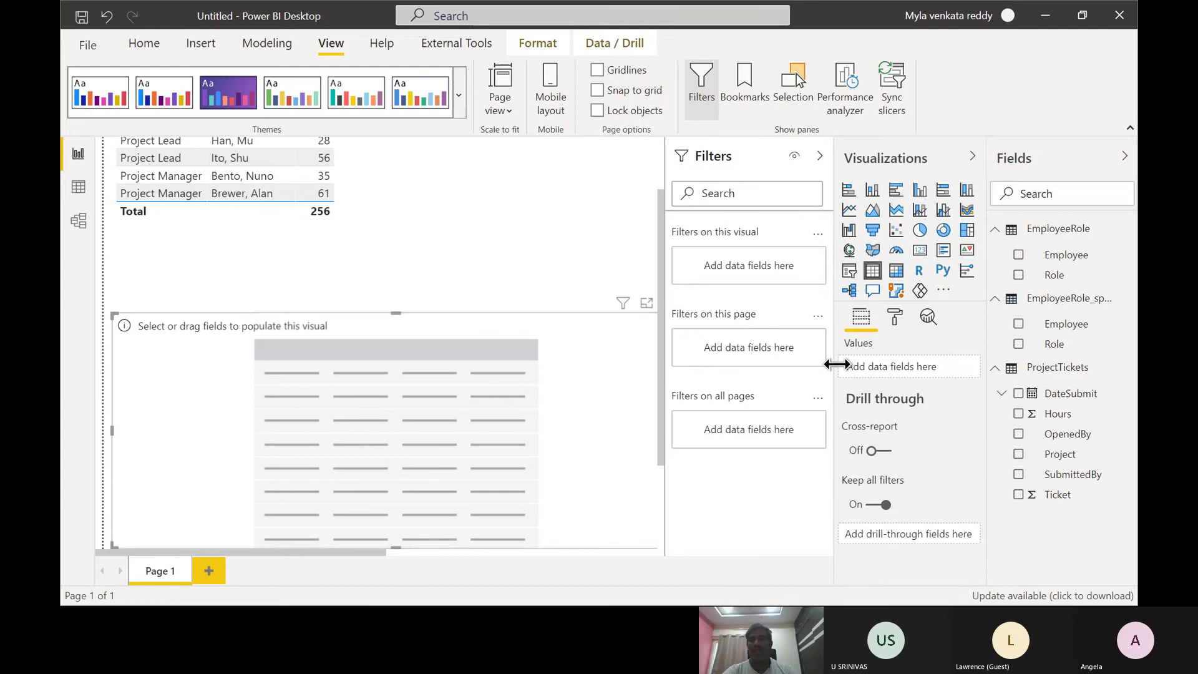
pyautogui.click(1018, 344)
pyautogui.click(1019, 324)
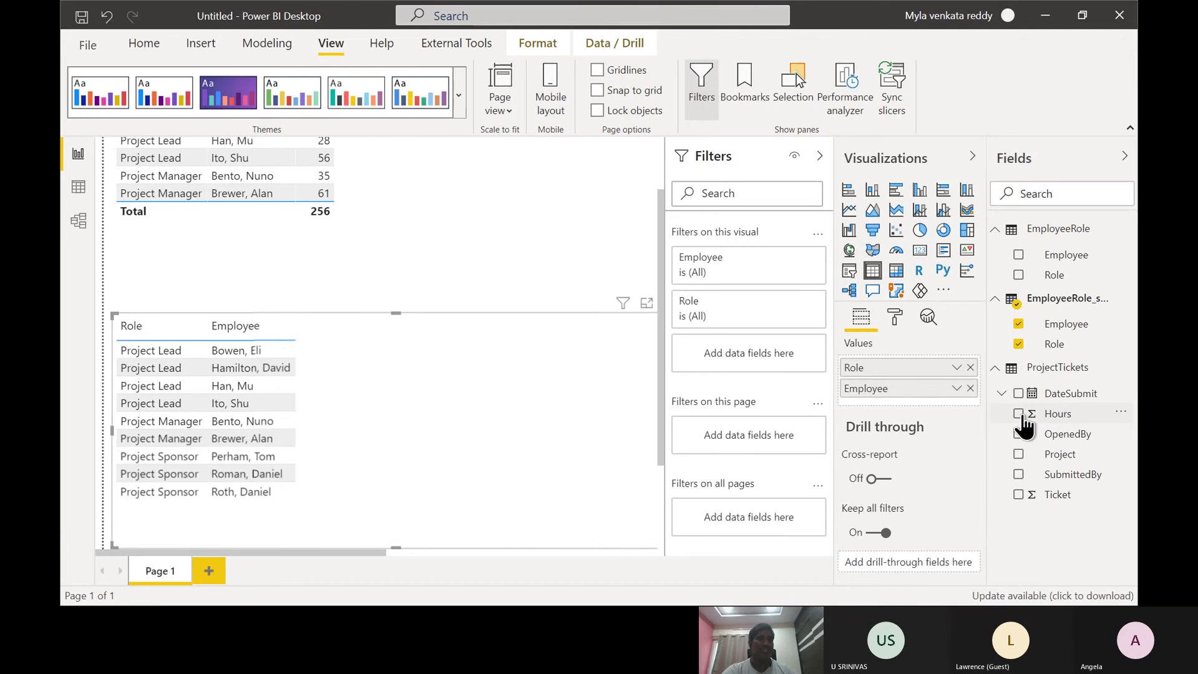
pyautogui.click(1020, 414)
pyautogui.scroll(3, 492, 428)
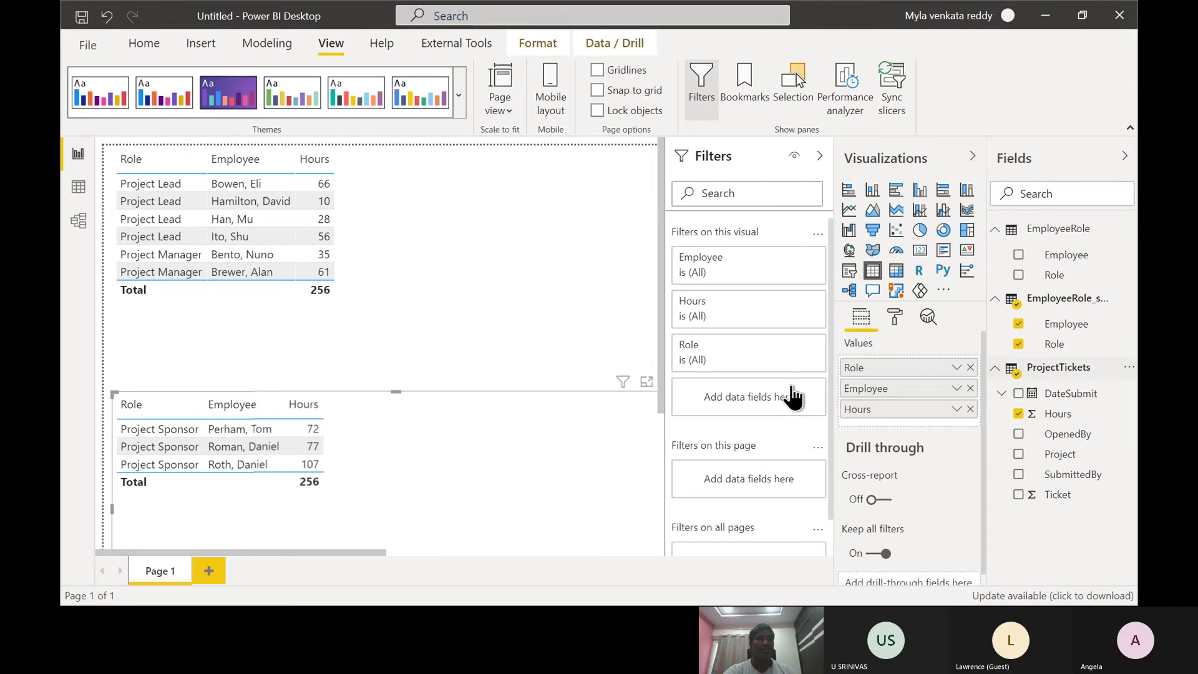
# - Compare the source fields of both report tables against the model relationships and the EmployeeRole_sponsors table data
pyautogui.click(411, 333)
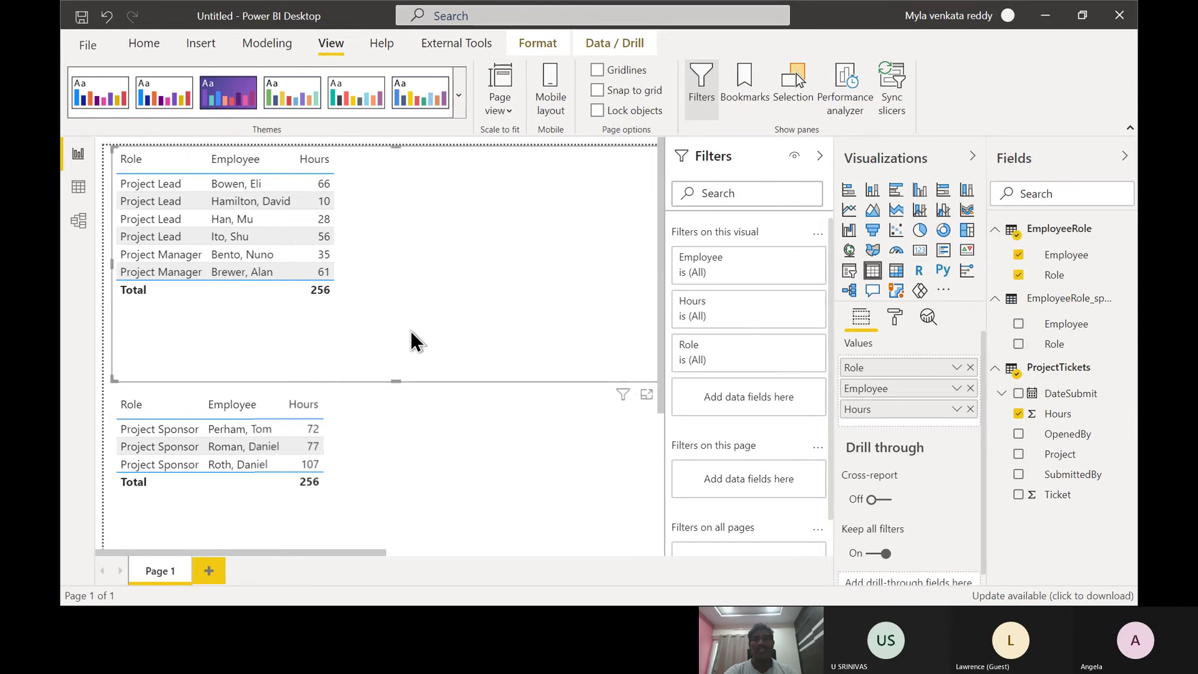
pyautogui.click(438, 466)
pyautogui.click(444, 298)
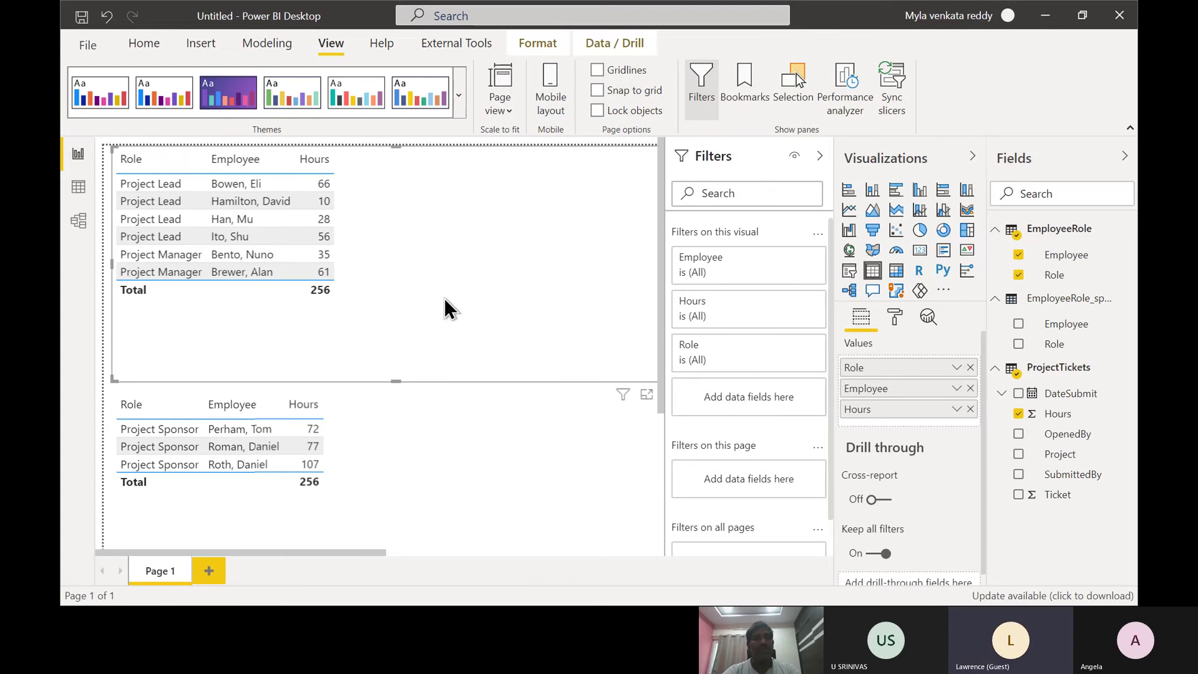
pyautogui.click(76, 228)
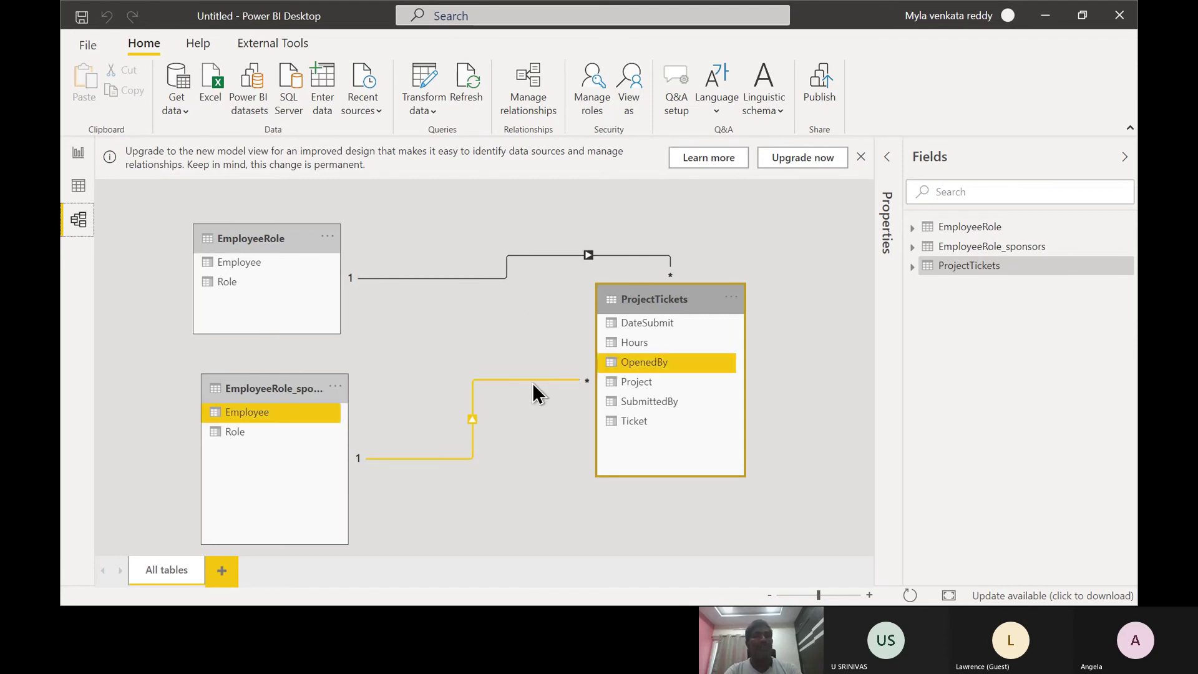
pyautogui.click(78, 161)
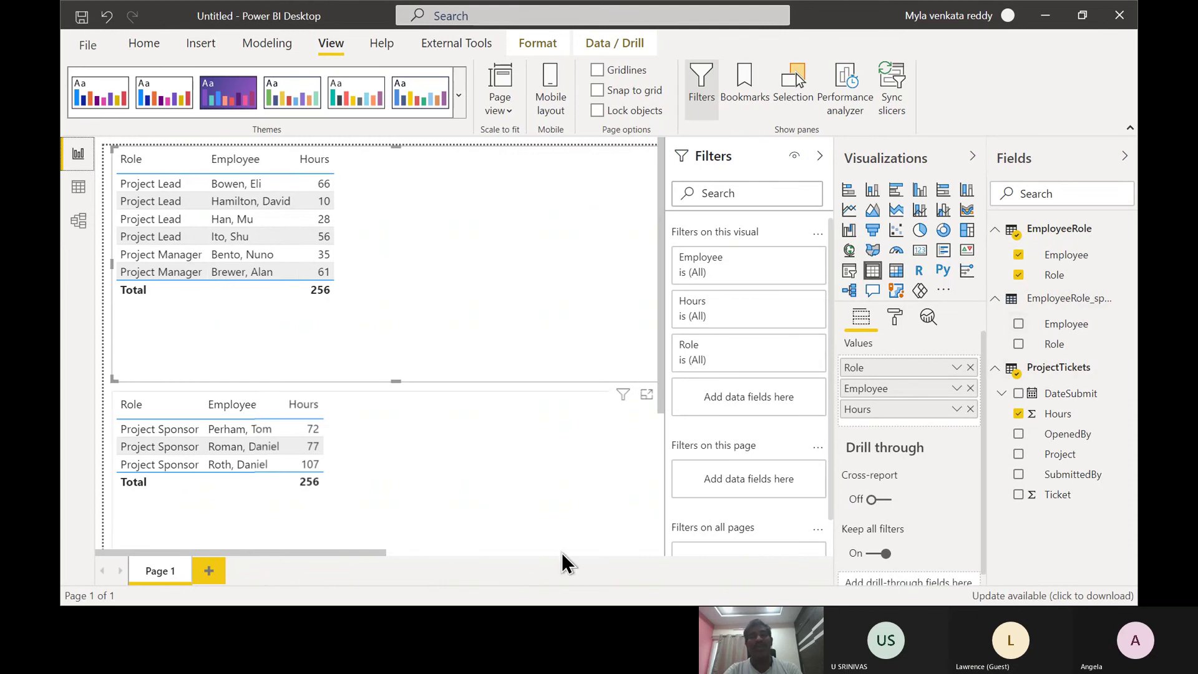
pyautogui.click(488, 469)
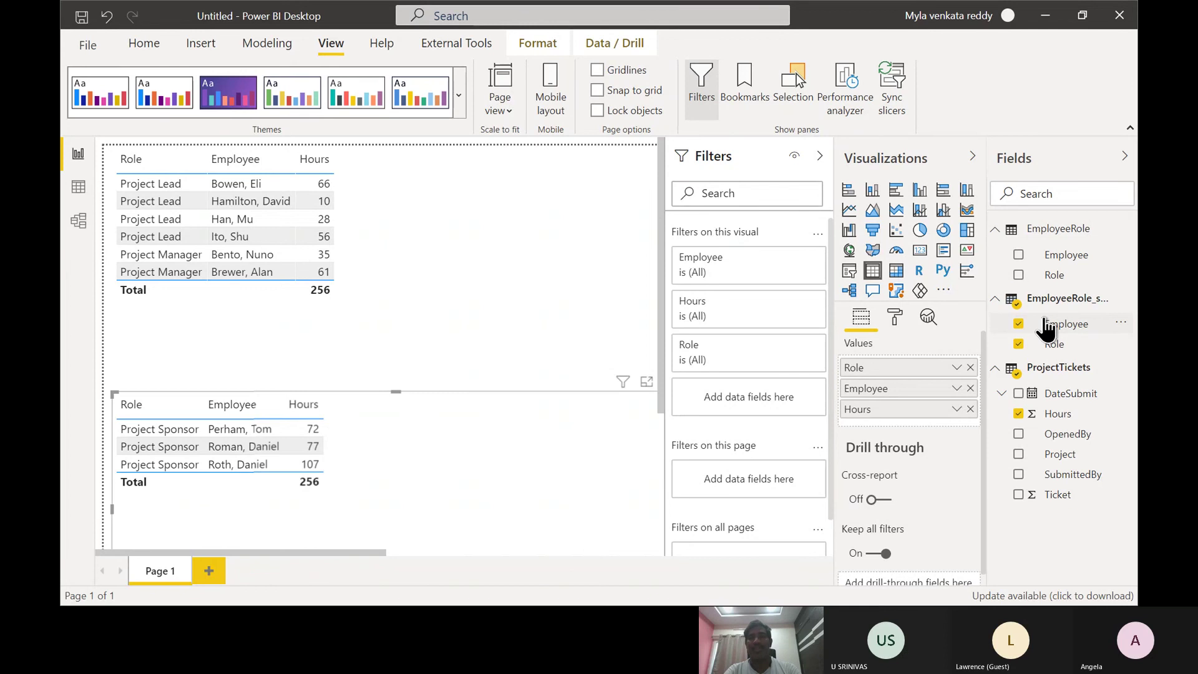
pyautogui.click(458, 284)
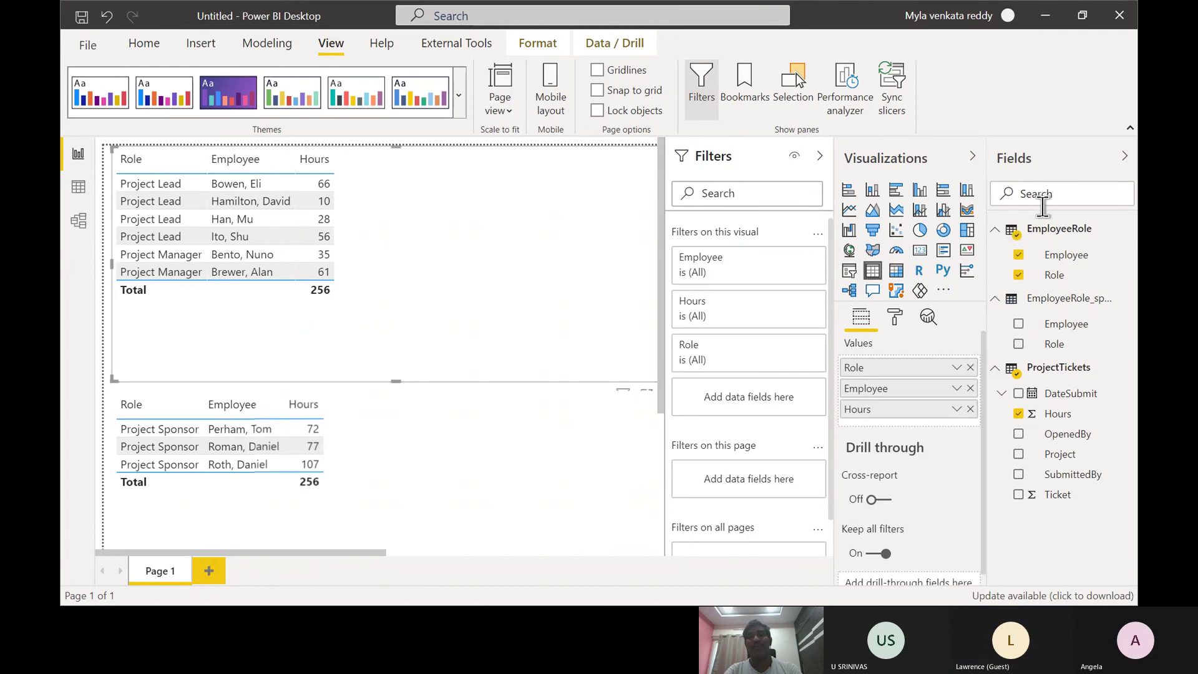
pyautogui.moveTo(1059, 240)
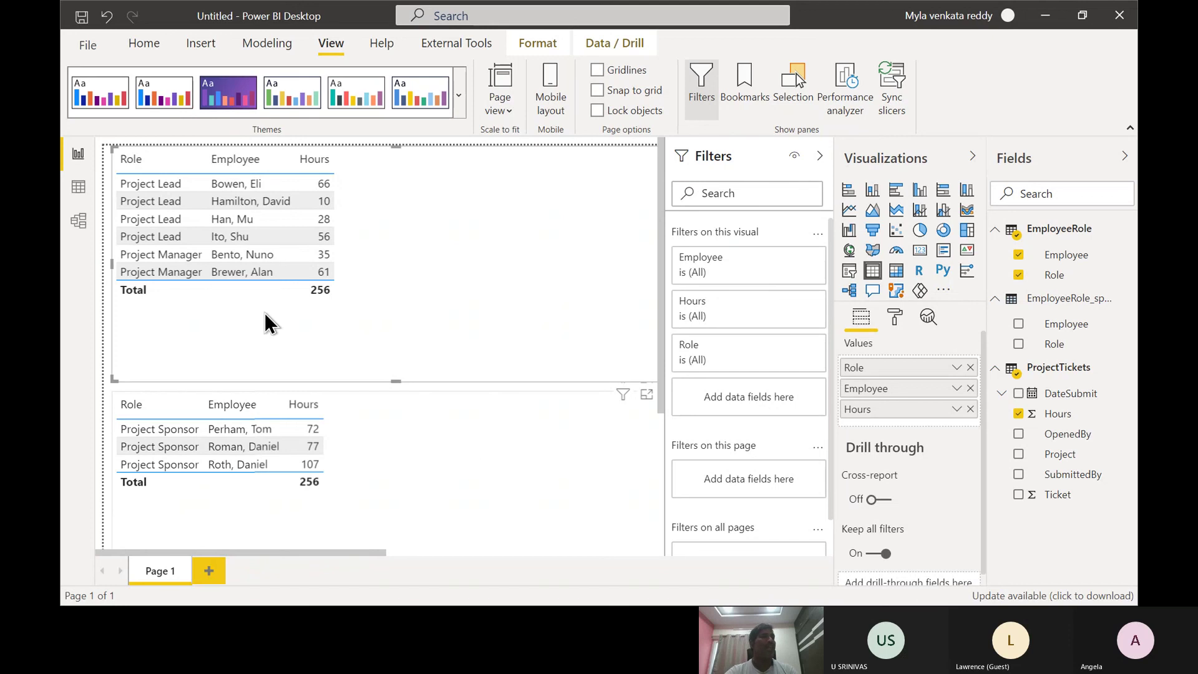
pyautogui.click(79, 220)
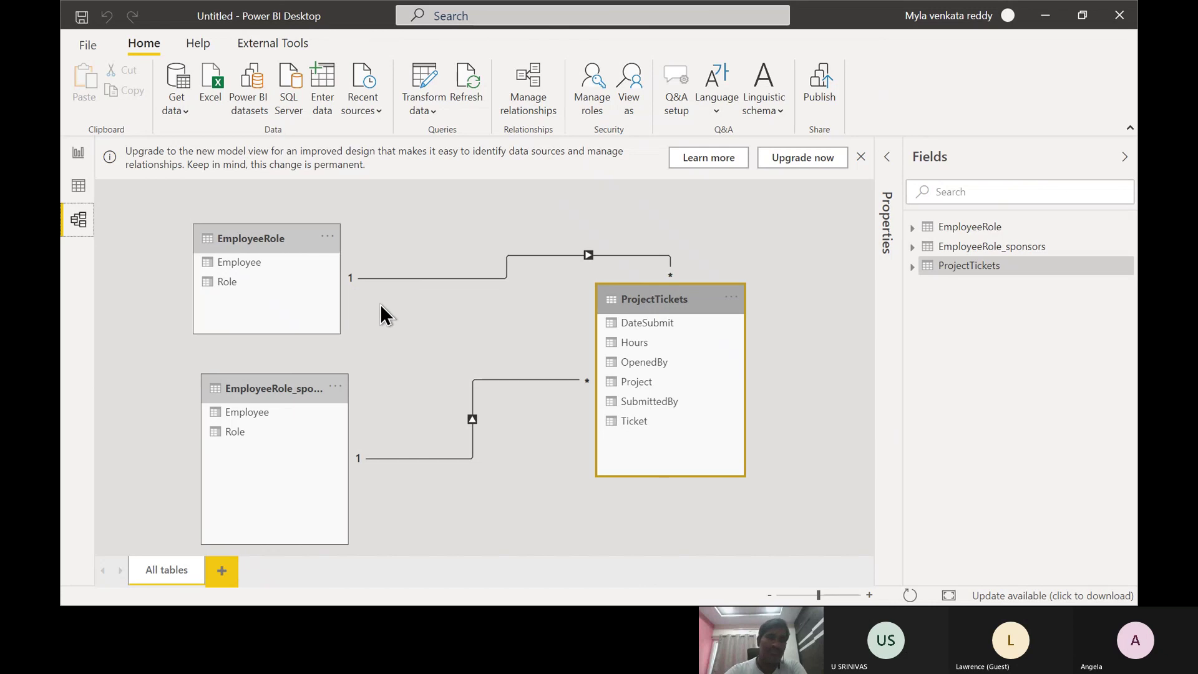
pyautogui.click(79, 189)
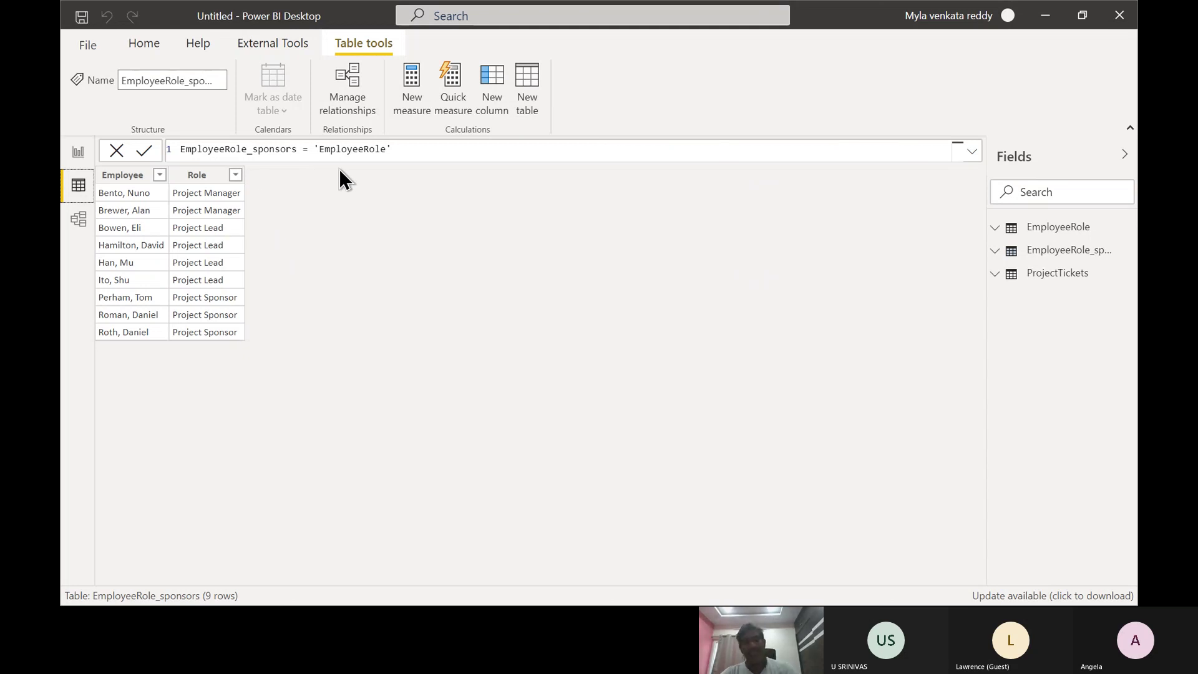
# - Switch to the Microsoft Teams meeting and open its additional meeting options, which include stopping the recording
pyautogui.hotkey('alt', 'Tab')
pyautogui.hotkey('alt', 'Tab')
pyautogui.hotkey('alt', 'Tab')
pyautogui.hotkey('alt', 'Tab')
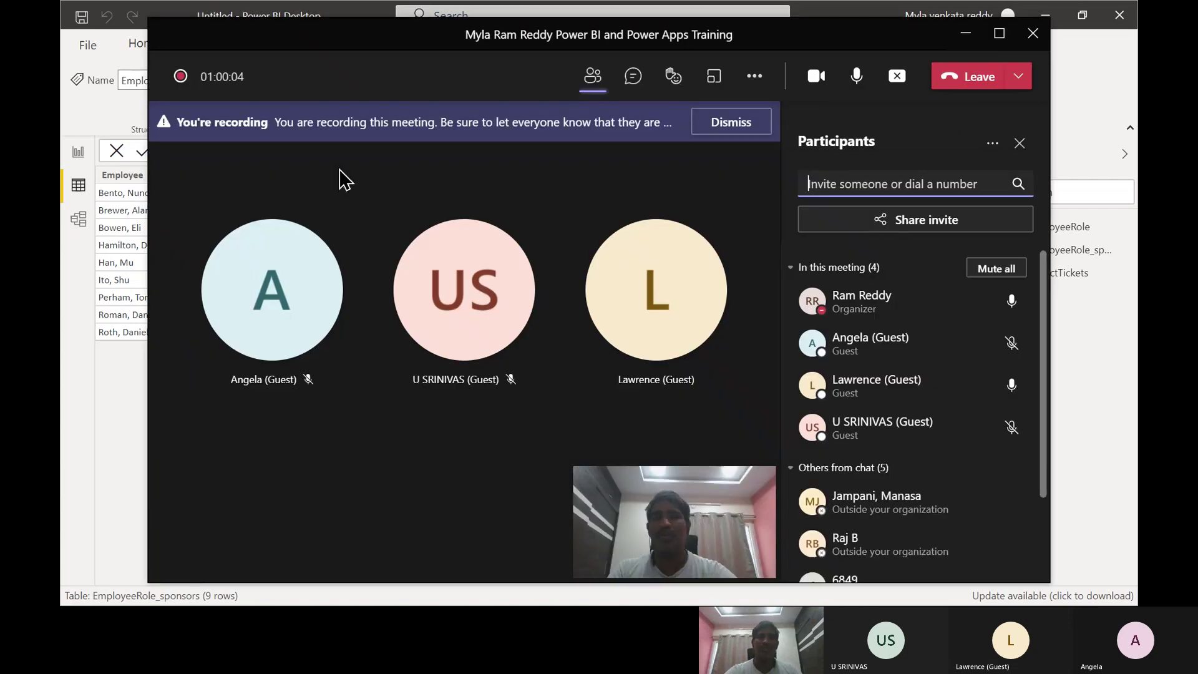
pyautogui.click(753, 78)
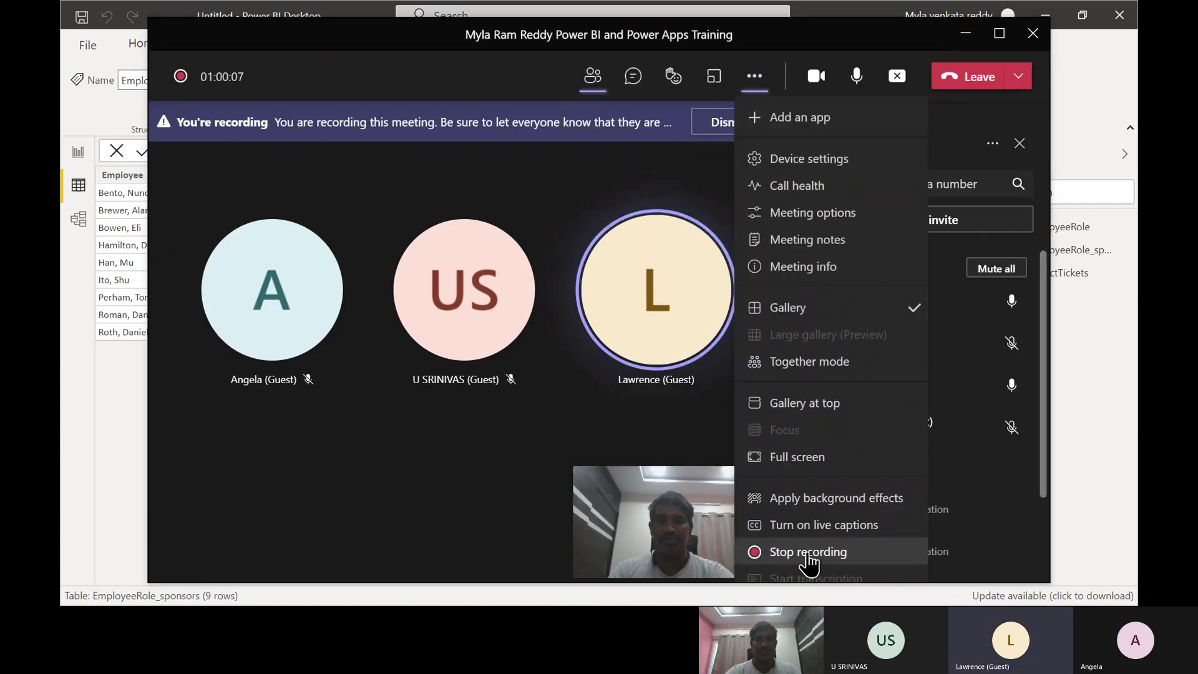